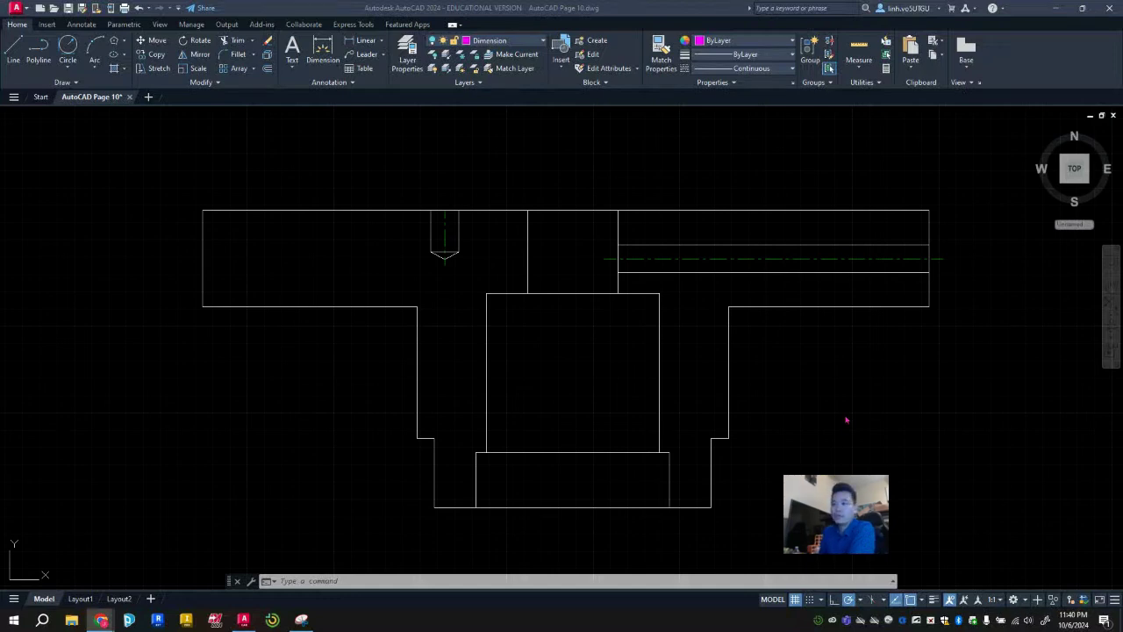
Recentre the part in view and turn on the Dimension layer to show the magenta dimensions.
left_click(784, 422)
mouse_move(711, 396)
middle_mouse_down()
mouse_move(602, 367)
mouse_move(568, 331)
middle_mouse_up()
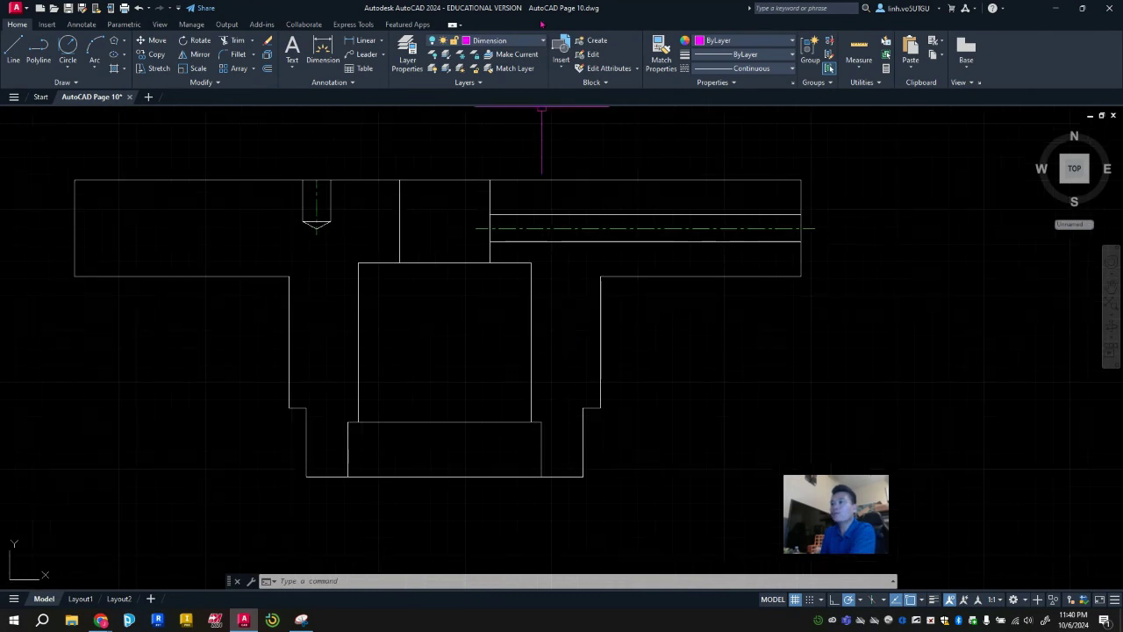
left_click(492, 40)
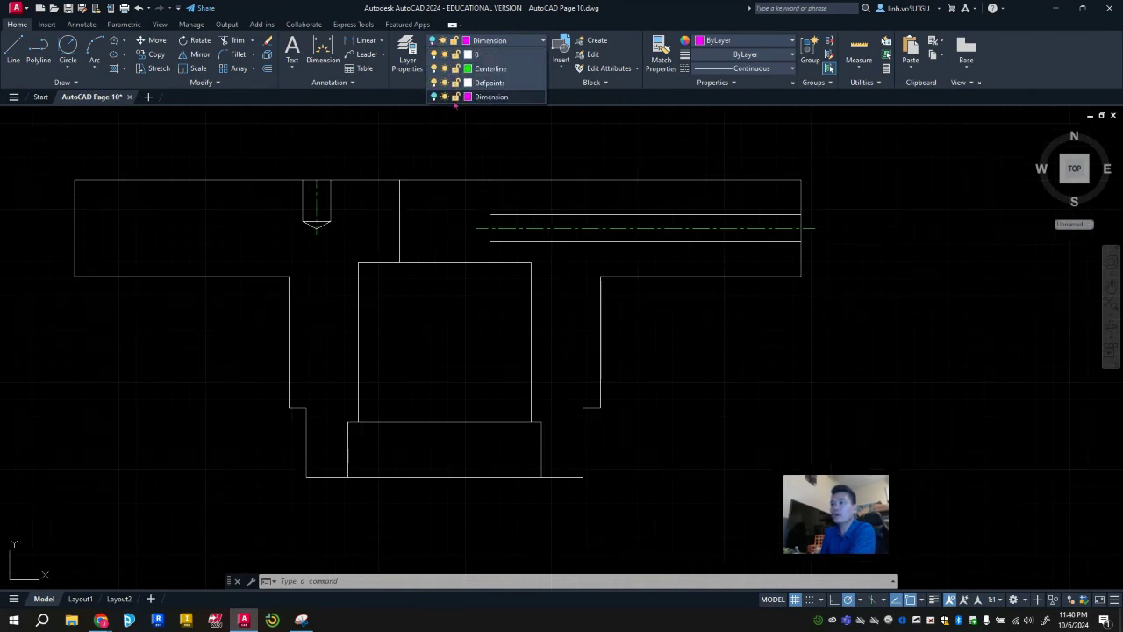
left_click(433, 97)
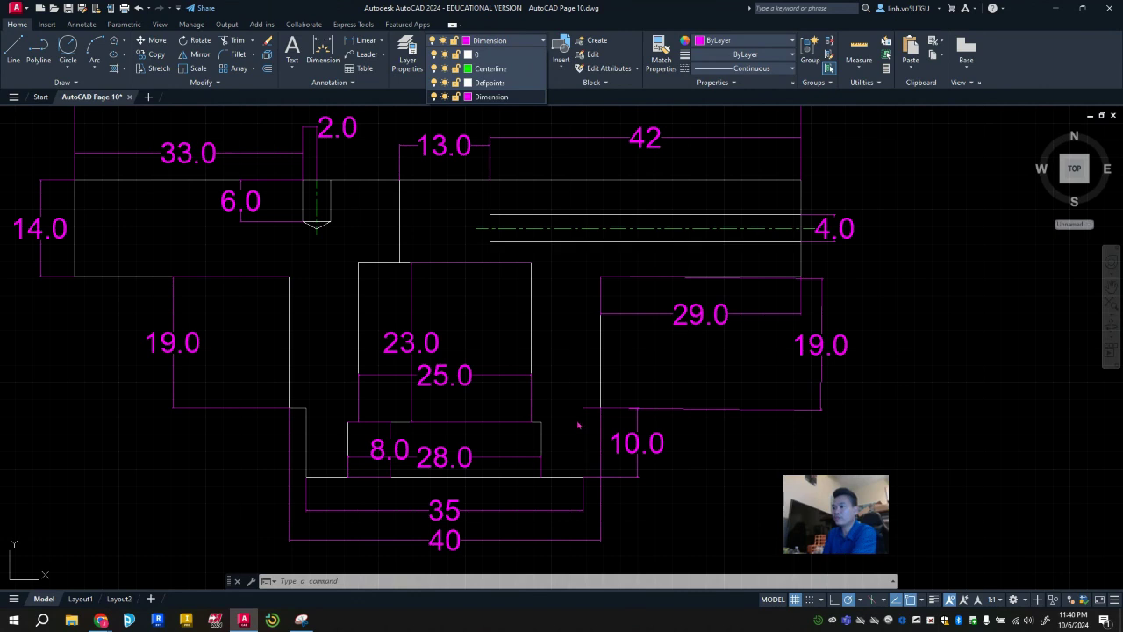
Zoom in to inspect the 40 and 35 dimensions, then clear the selection.
scroll(577, 418, "up", 5)
scroll(644, 359, "down", 3)
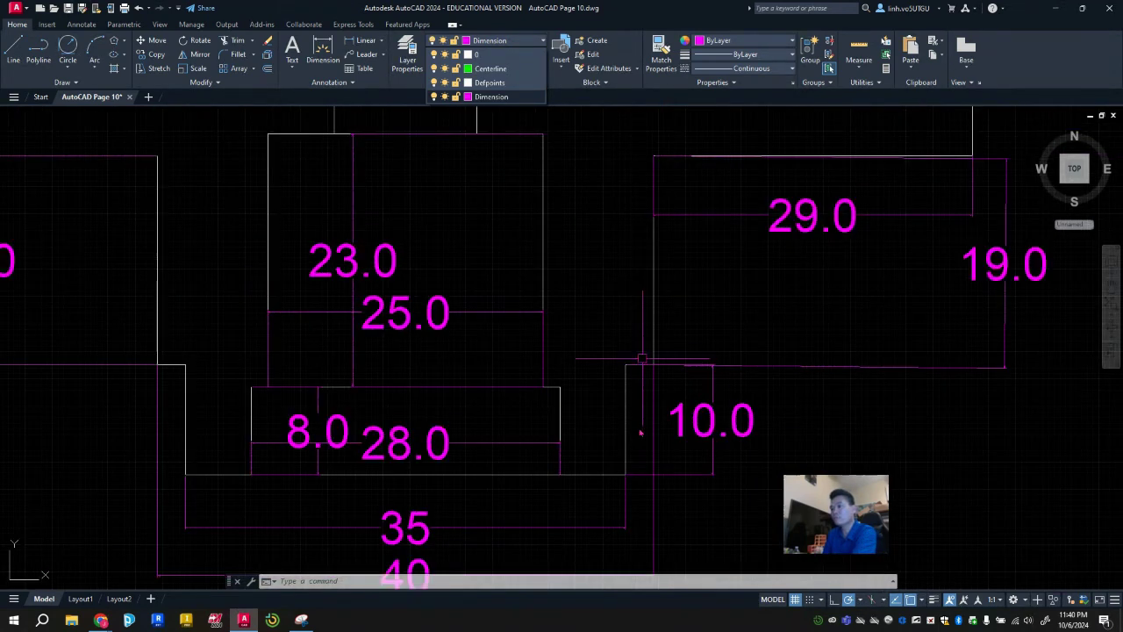
scroll(500, 483, "down", 2)
left_click(438, 547)
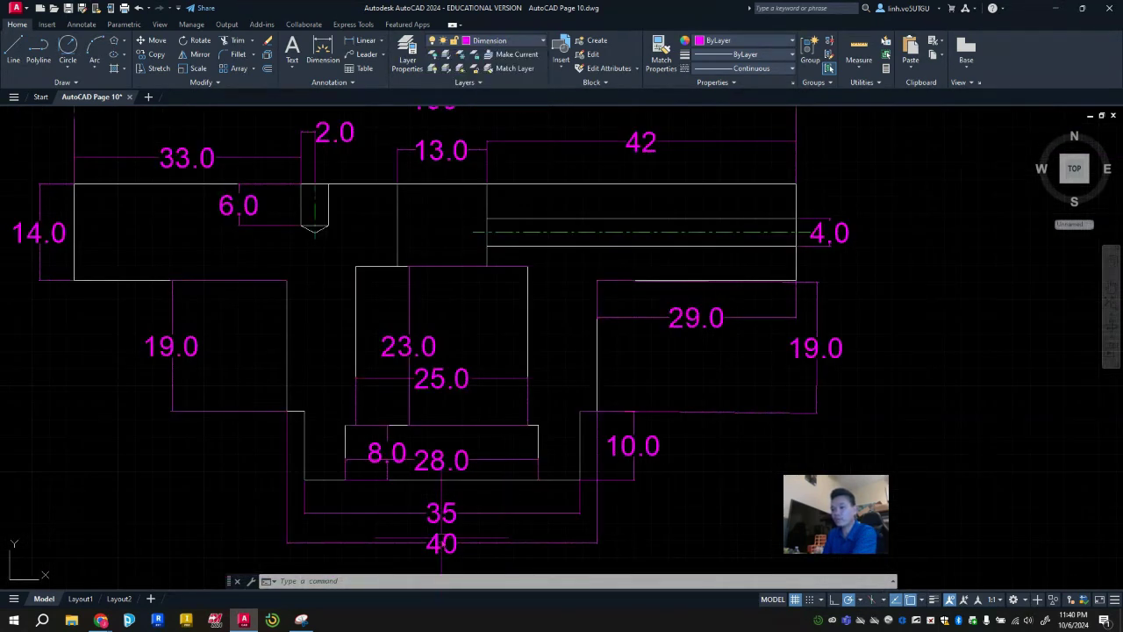
left_click(440, 545)
mouse_move(440, 545)
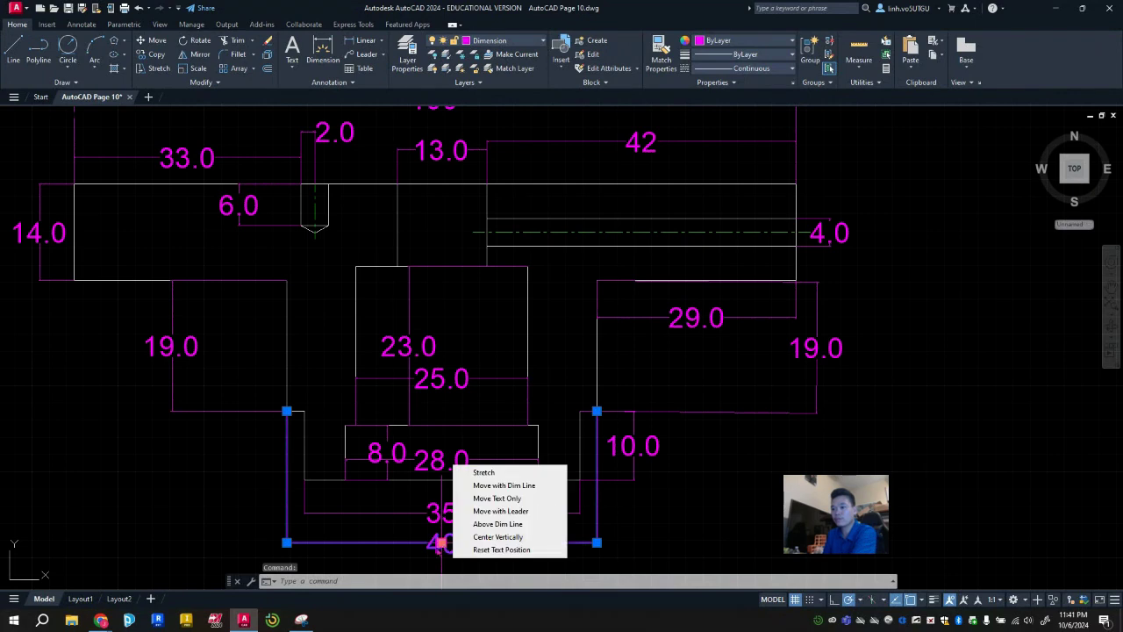
left_click(441, 513)
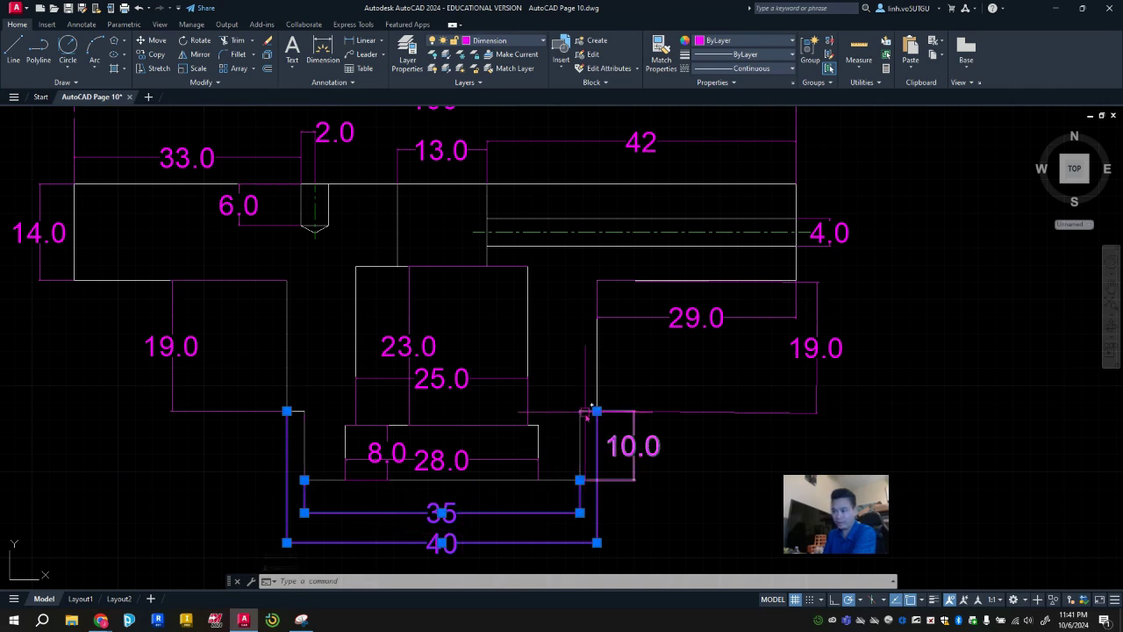
scroll(595, 408, "up", 2)
scroll(590, 414, "up", 2)
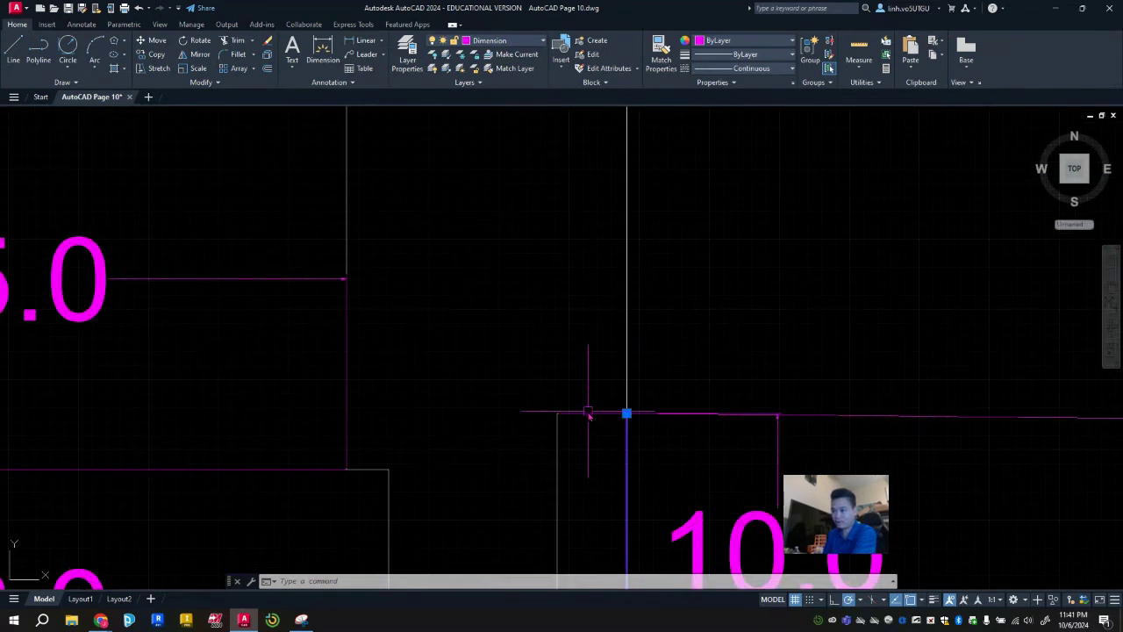
key("Escape")
key("Escape")
key("Escape")
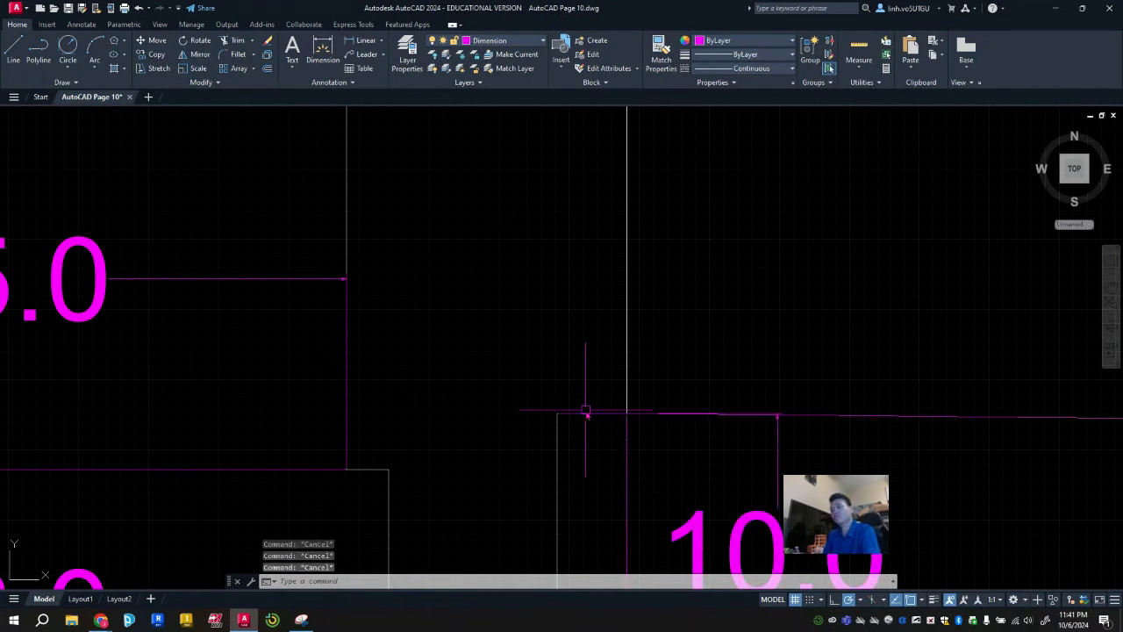
Zoom out and pan to leave empty space beside the reference part.
scroll(574, 413, "down", 2)
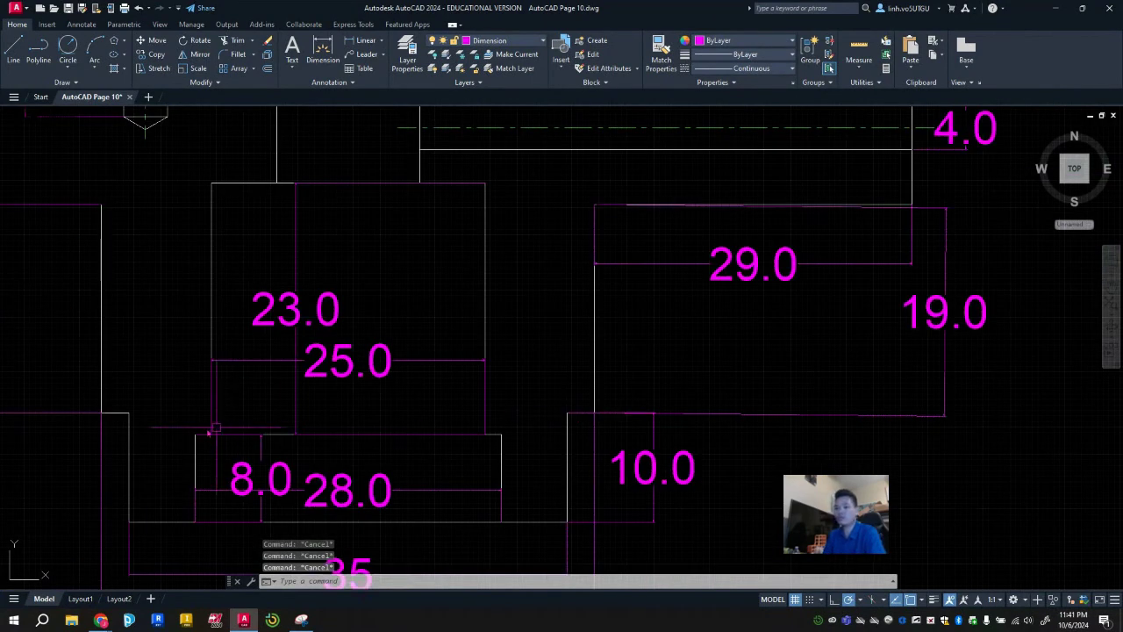
scroll(158, 434, "down", 3)
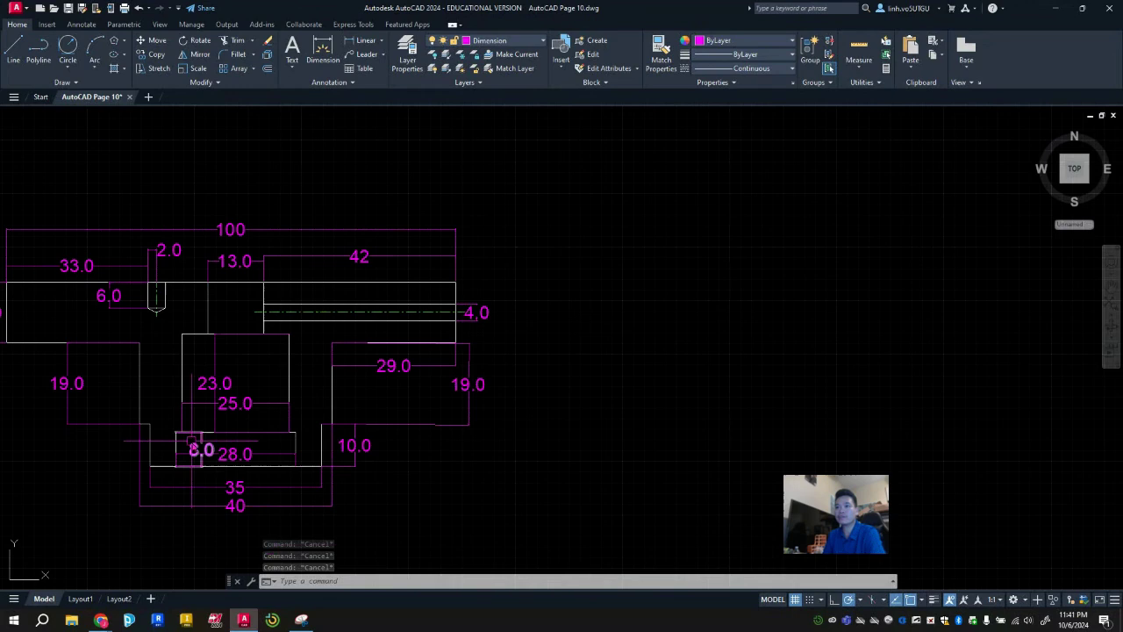
middle_click_drag(468, 456, 555, 419)
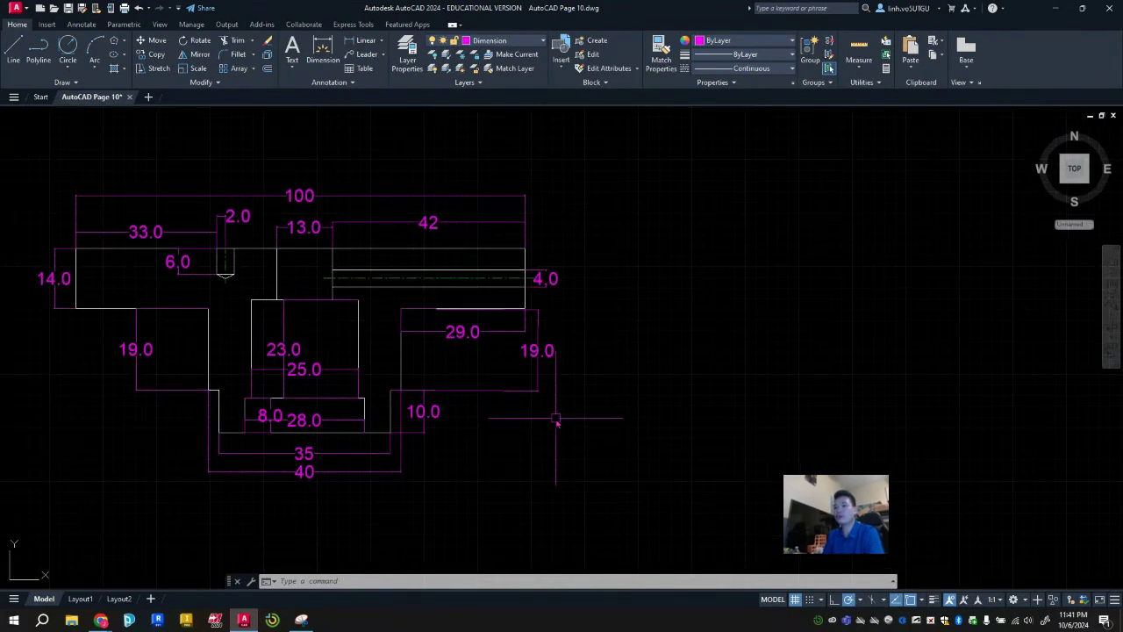
On layer 0, start the outline with a 35 bottom edge, 10 rise and 2.5 step.
key("l")
key("space")
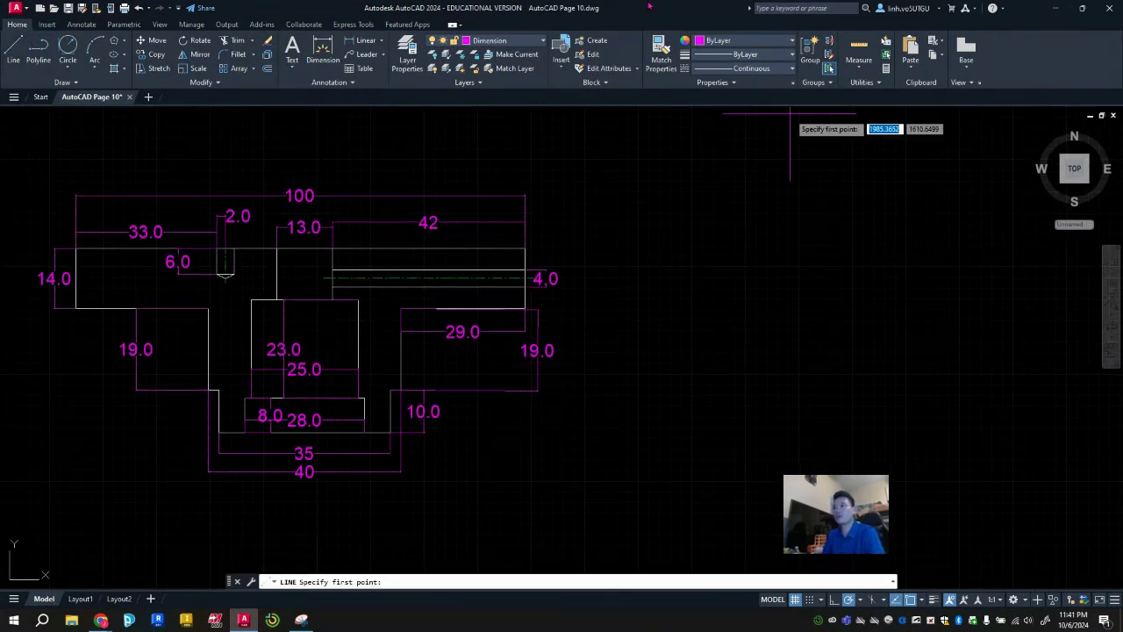
left_click(524, 39)
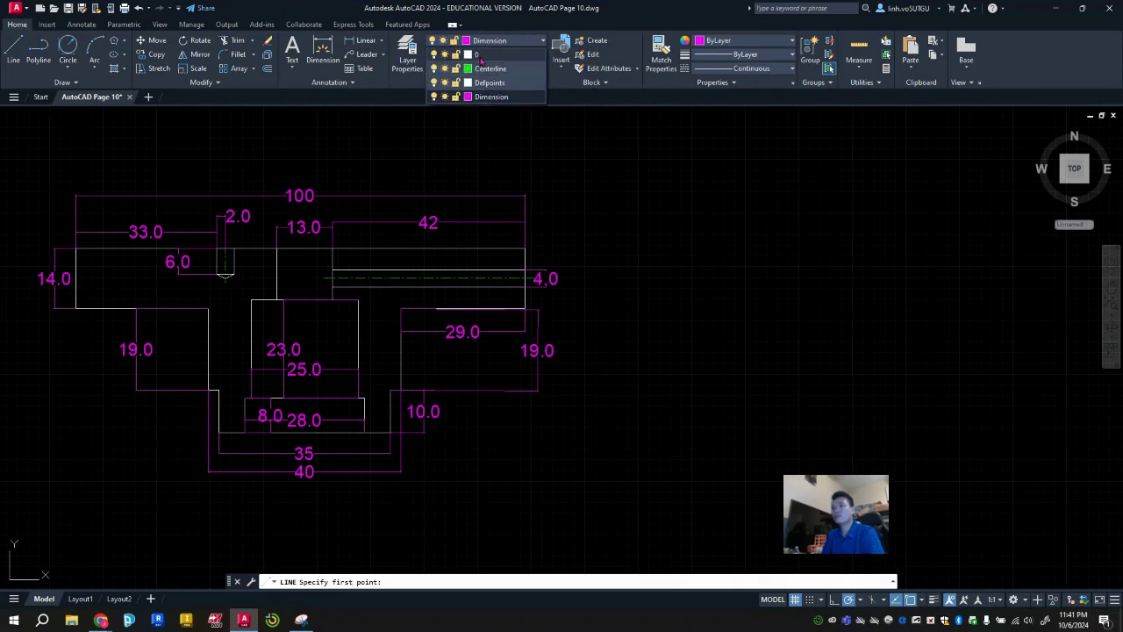
left_click(491, 54)
left_click(13, 55)
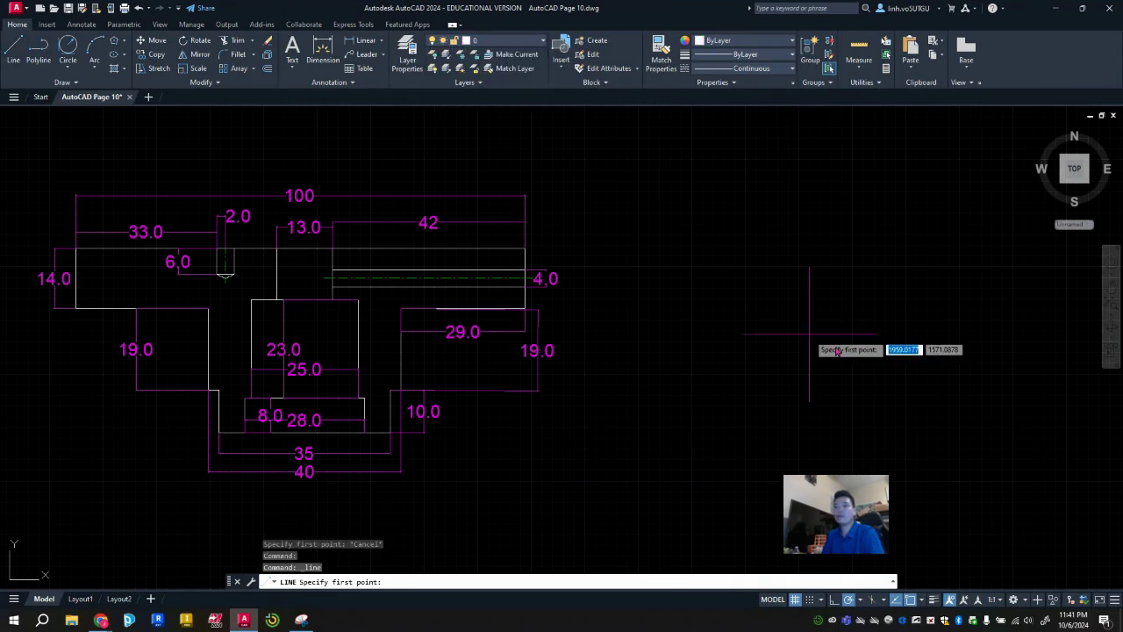
left_click(676, 431)
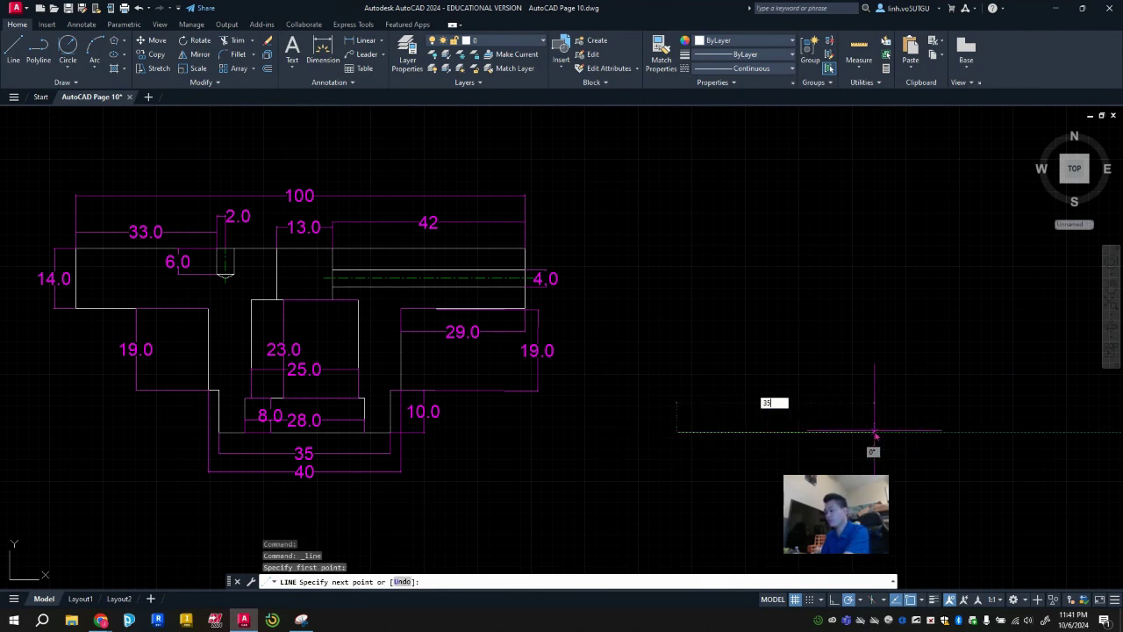
key("Return")
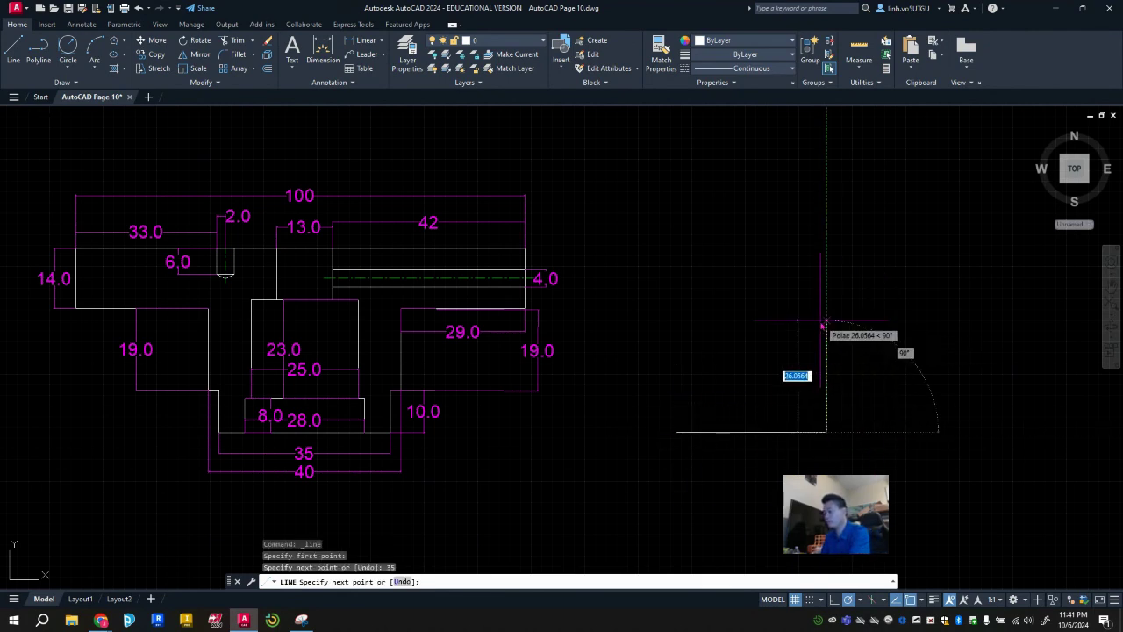
key("Return")
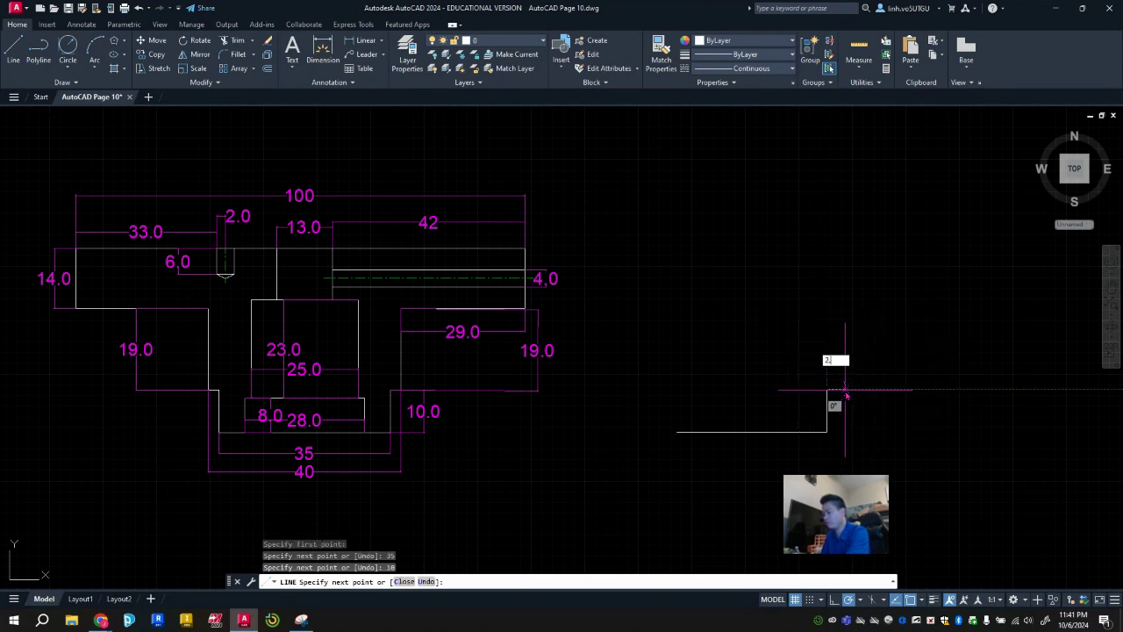
key("Return")
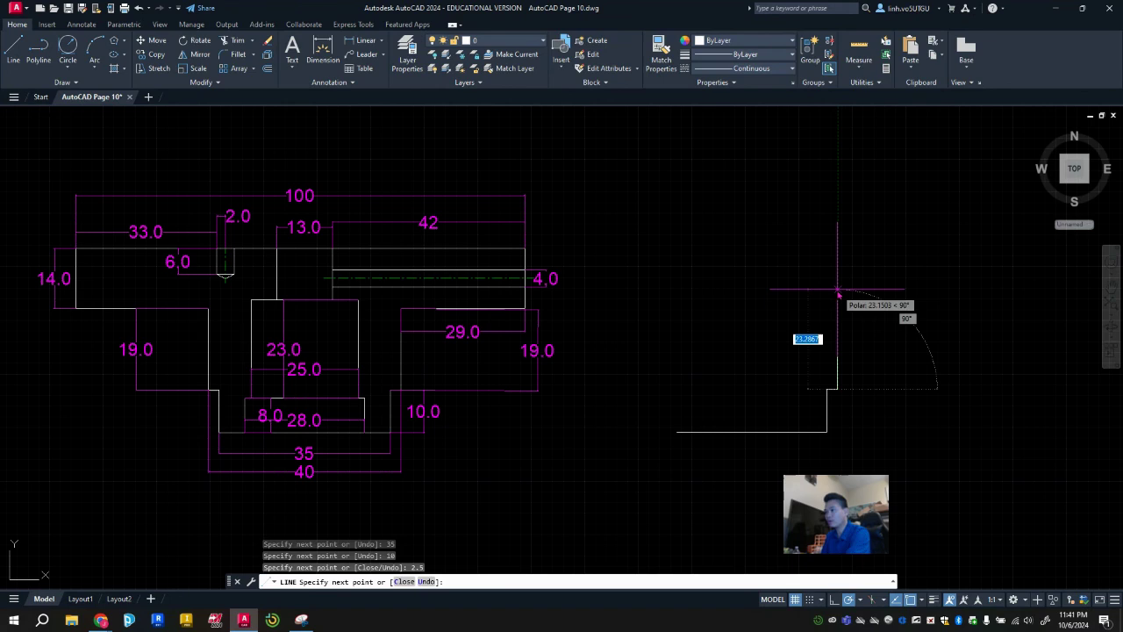
Continue the profile with segments of 19, 29, 14, a 100 top edge, and 14 down.
type("1")
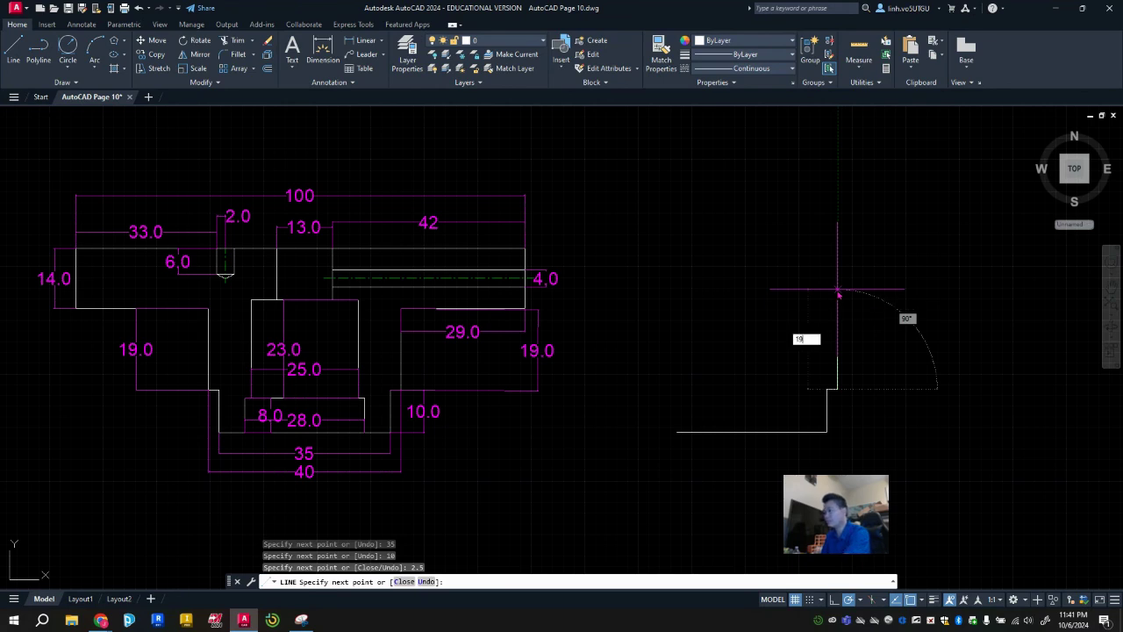
type("9")
key("Return")
type("2")
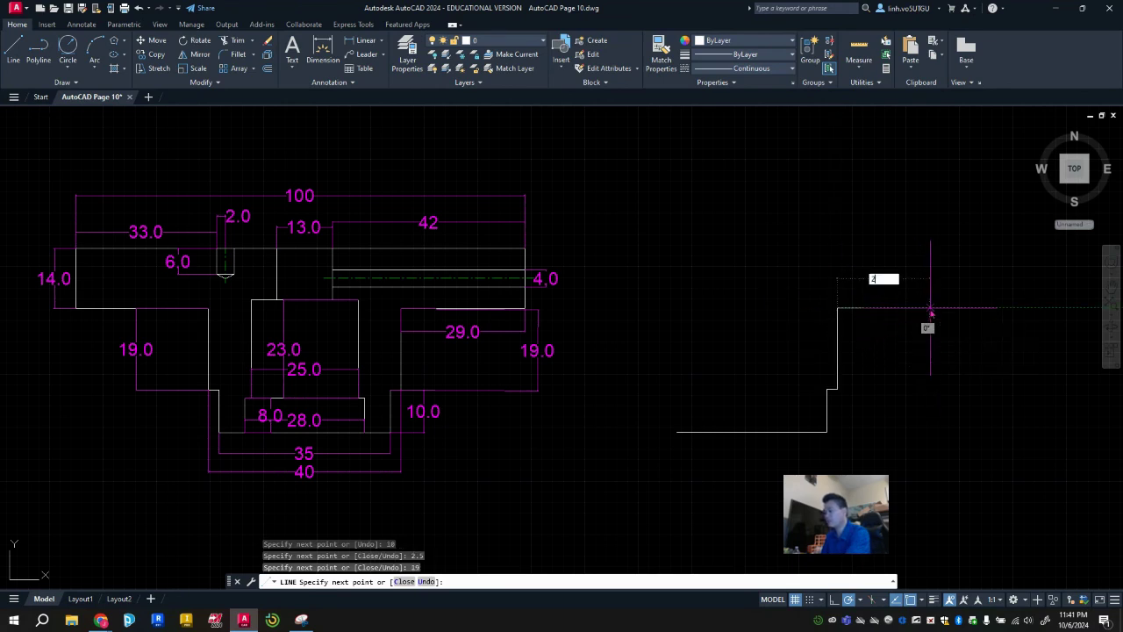
type("9")
key("Return")
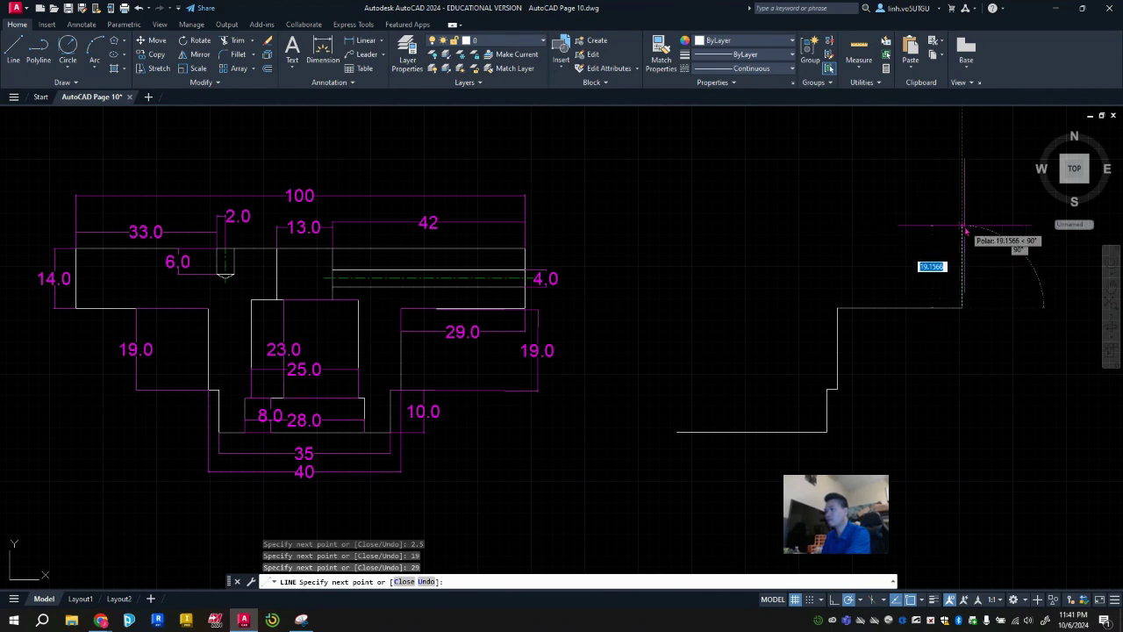
type("14")
key("Return")
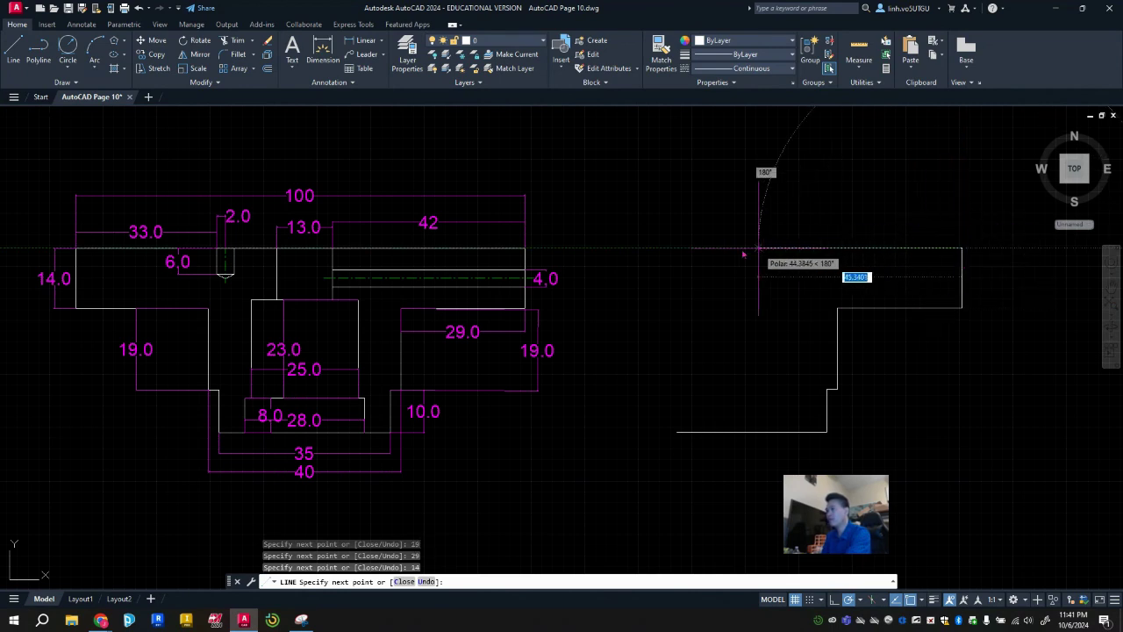
type("100")
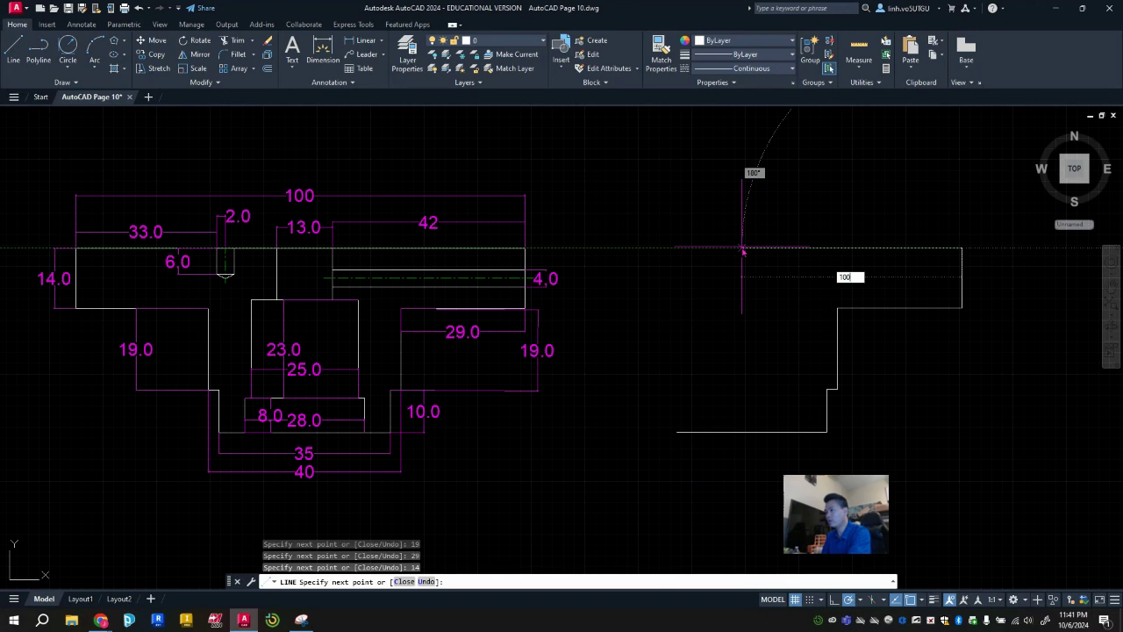
key("Return")
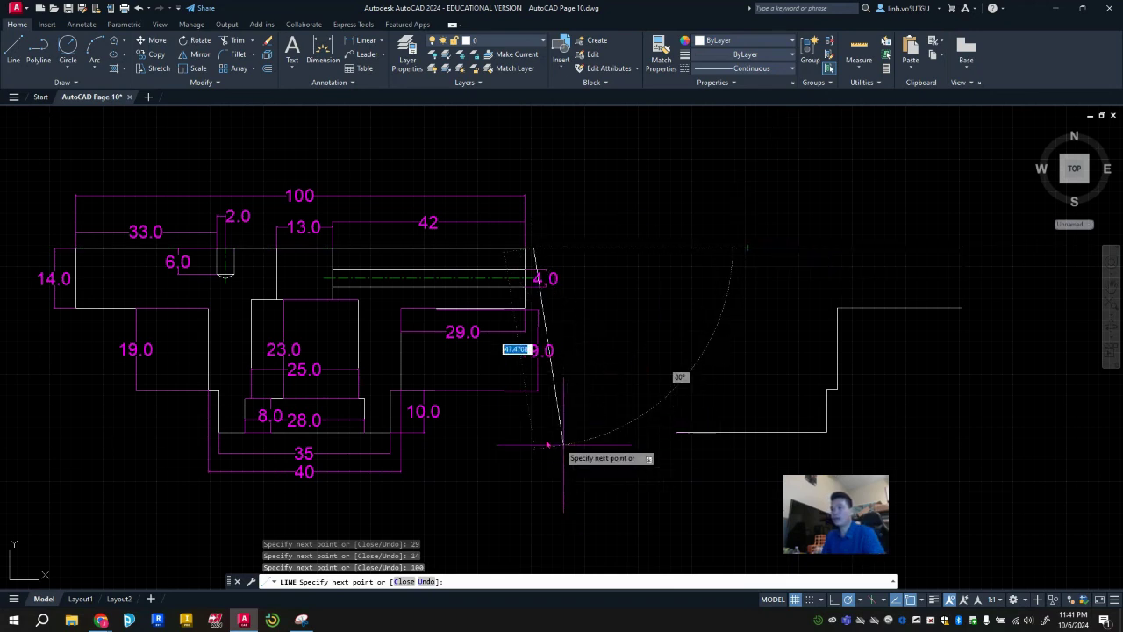
type("1")
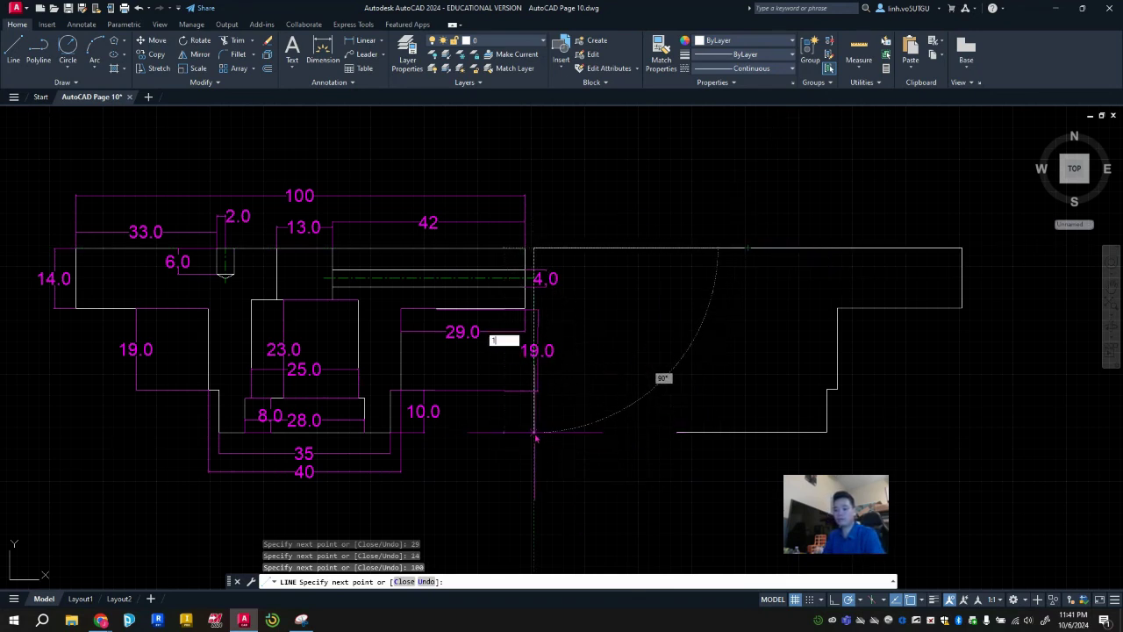
type("4")
key("Return")
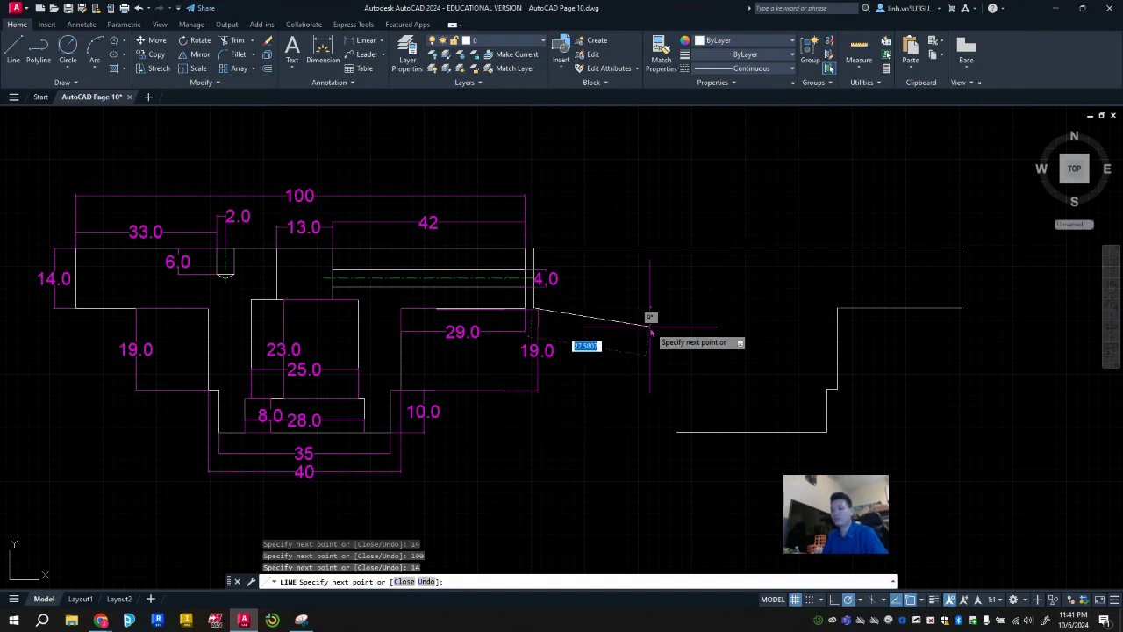
Erase the stray short vertical line from the new outline.
key("Escape")
key("ctrl+z")
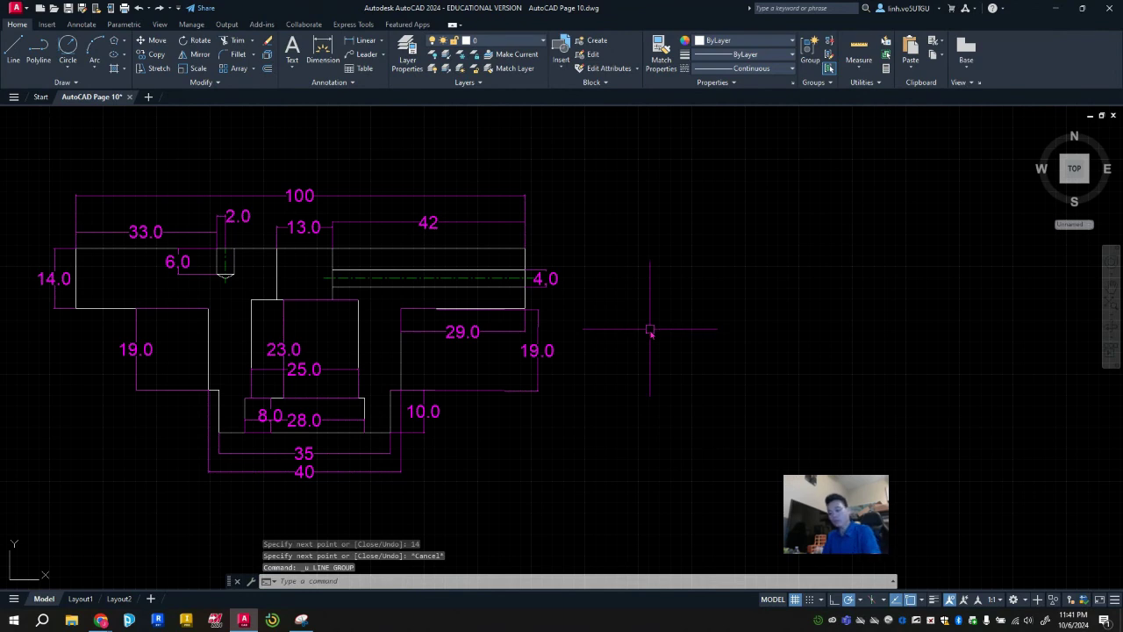
key("ctrl+y")
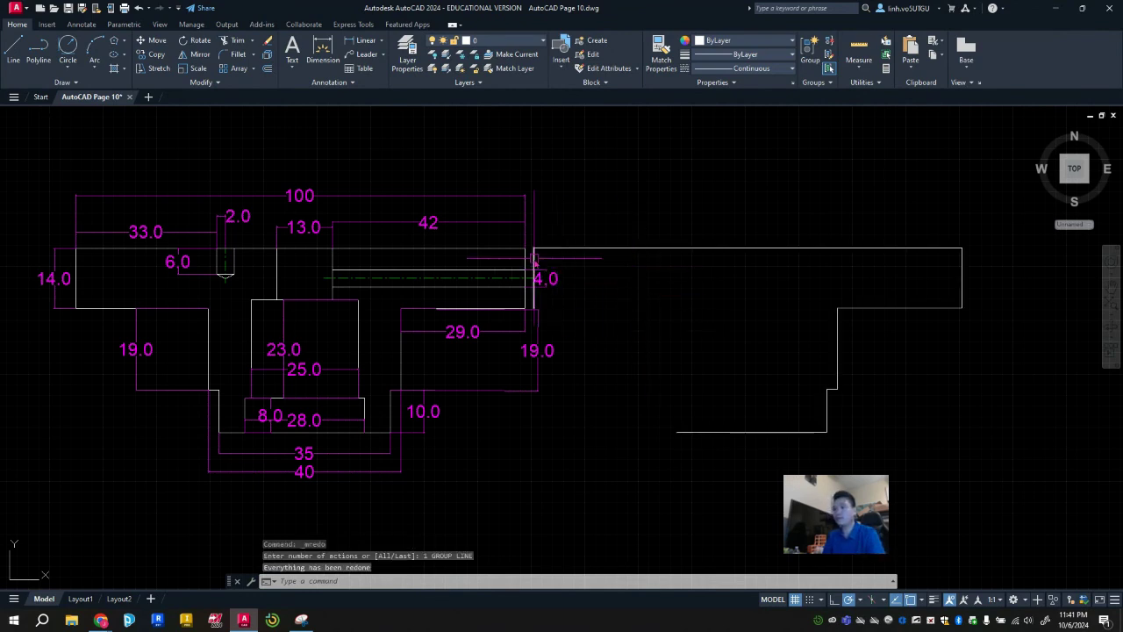
left_click(533, 262)
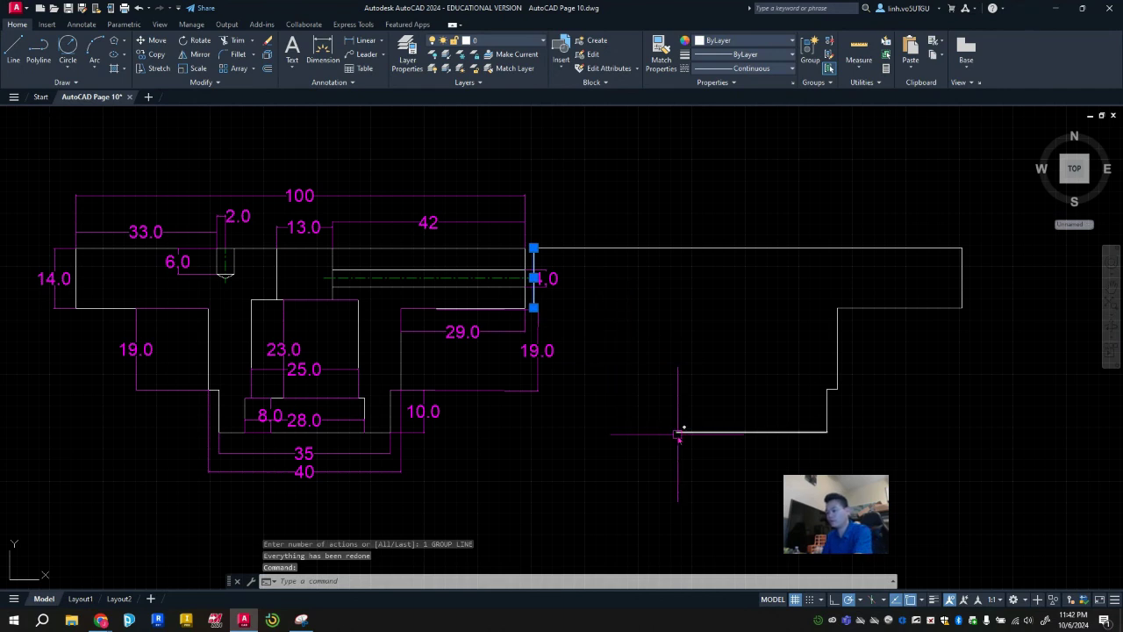
key("Delete")
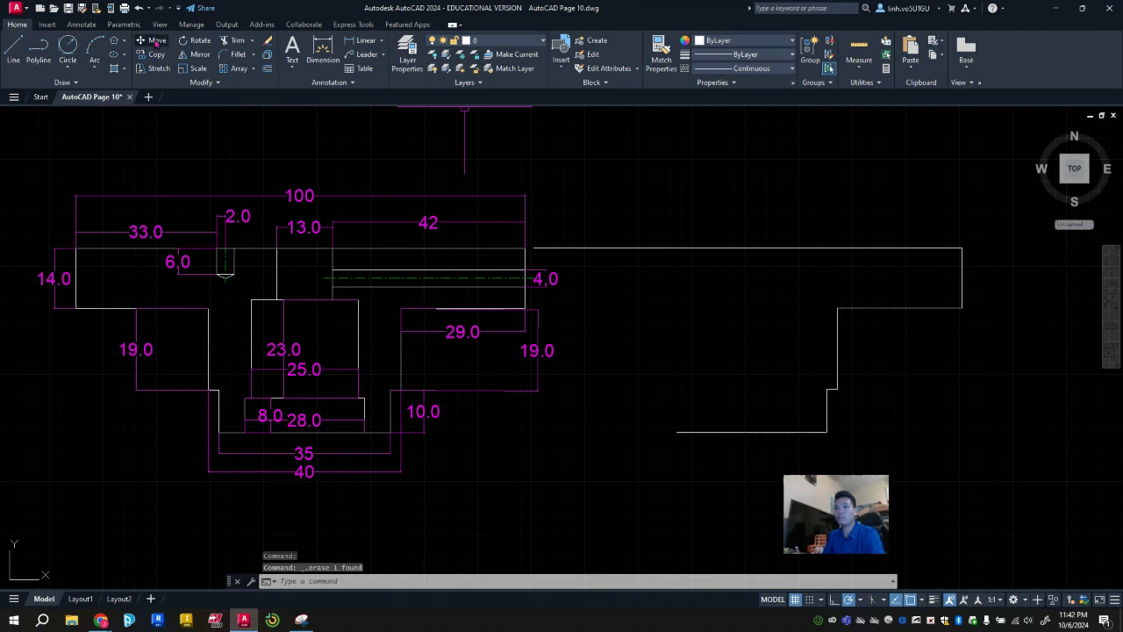
Move the whole white outline further right, clear of the reference drawing.
left_click(1009, 507)
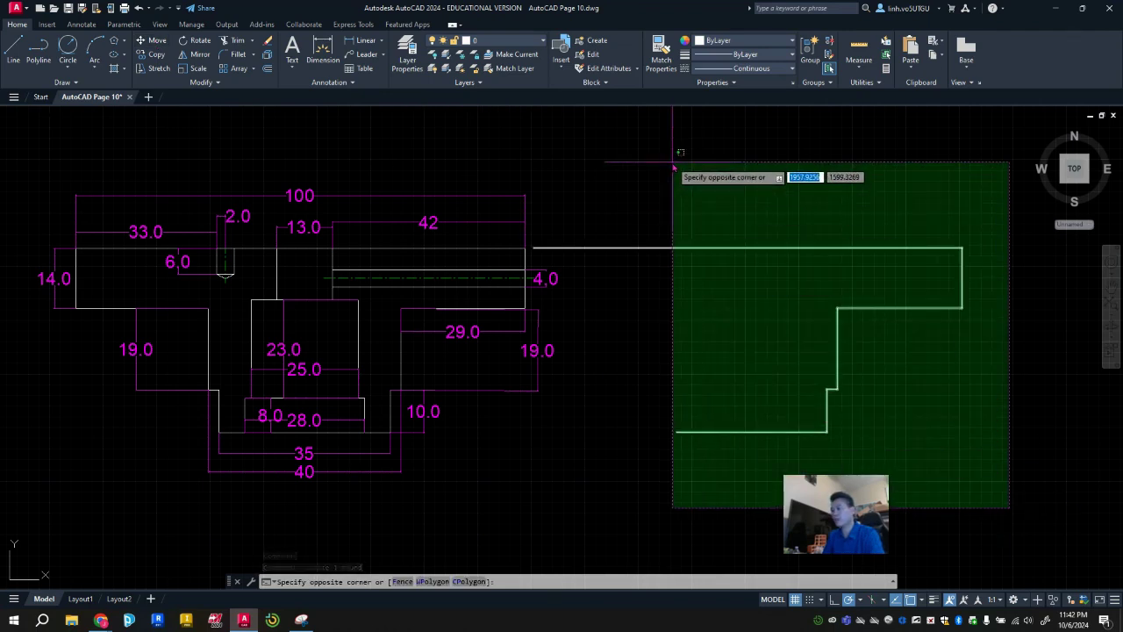
left_click(619, 172)
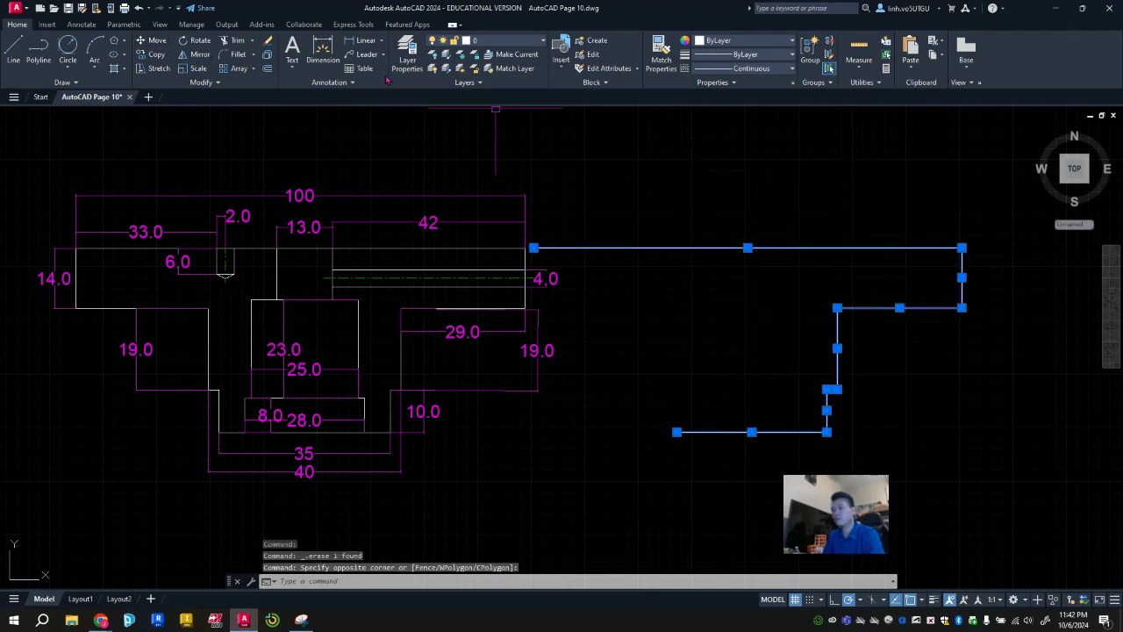
left_click(157, 41)
left_click(829, 430)
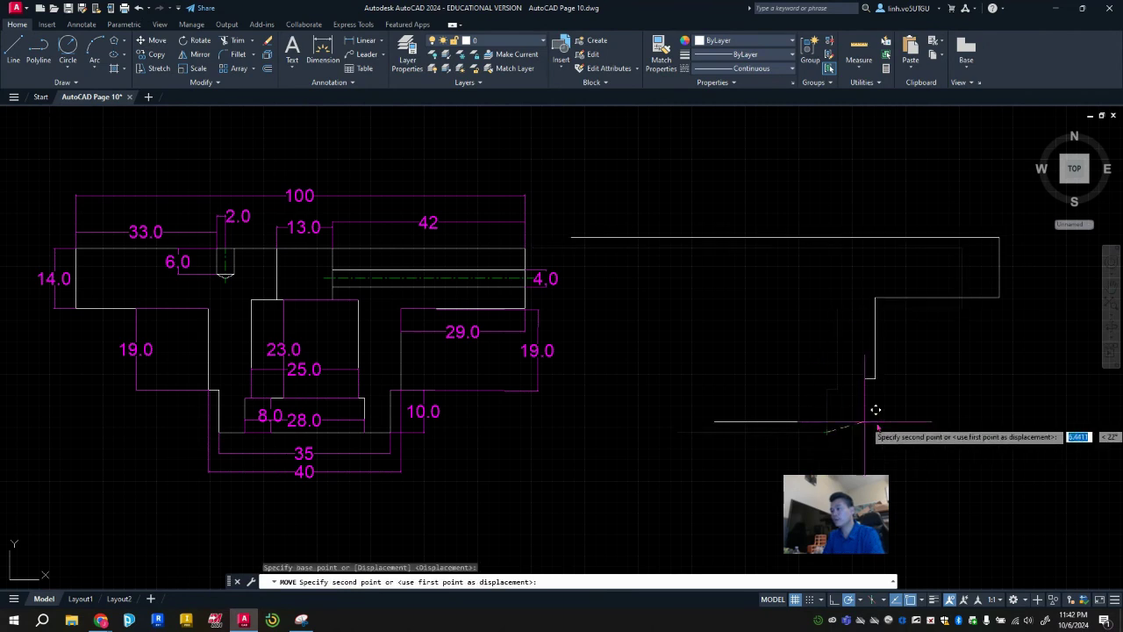
key("Escape")
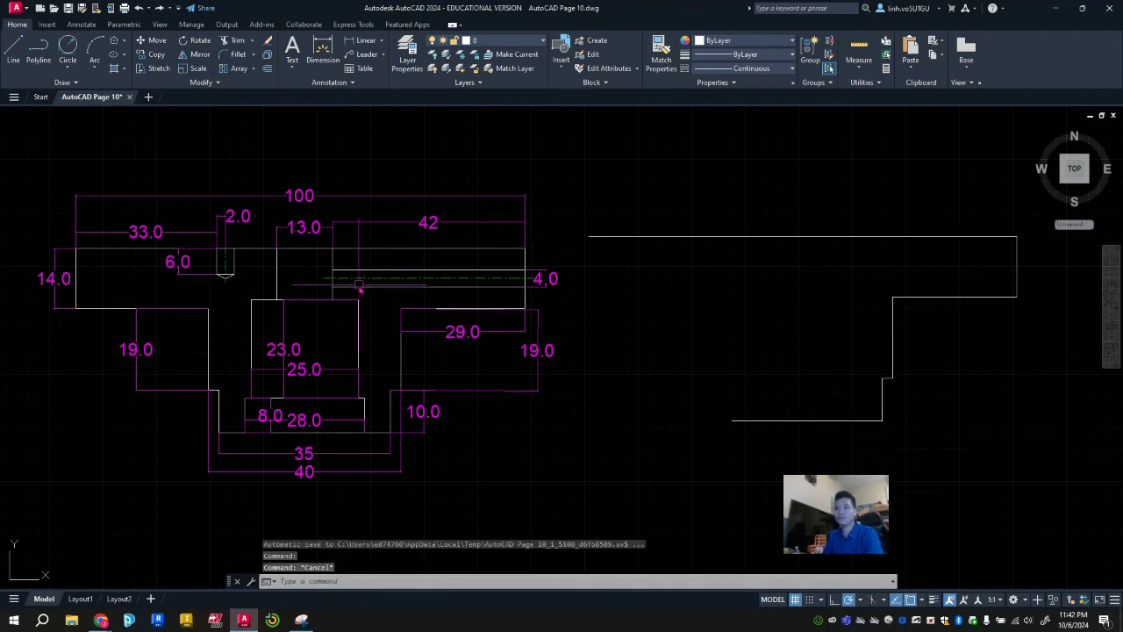
Draw the 14-unit left end down from the outline's top-left corner.
type("l")
key("Return")
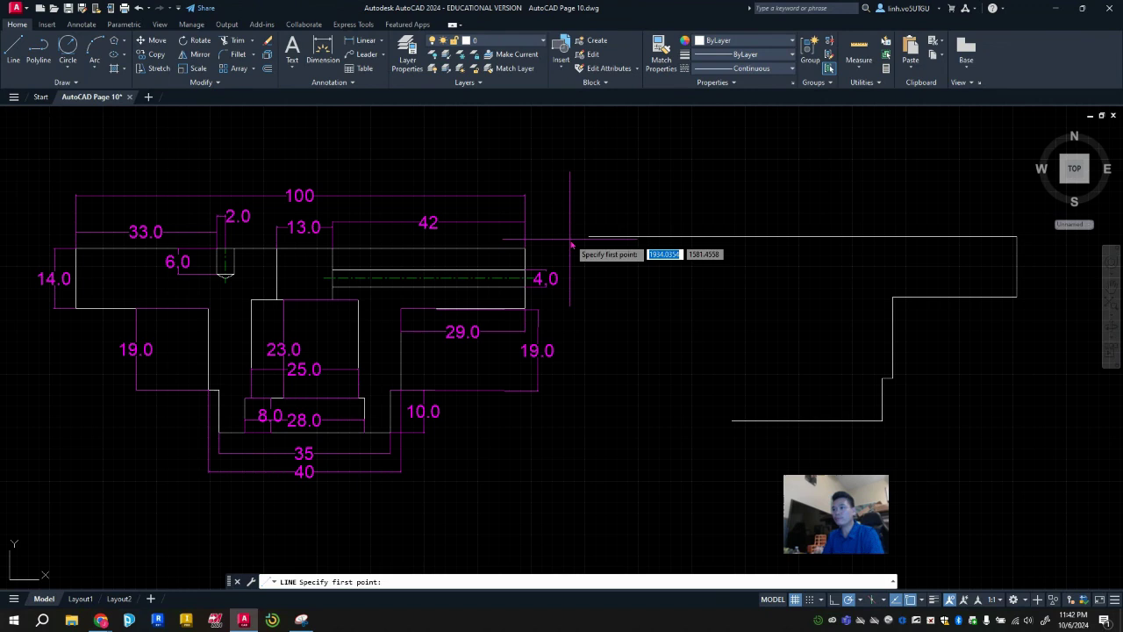
left_click(589, 236)
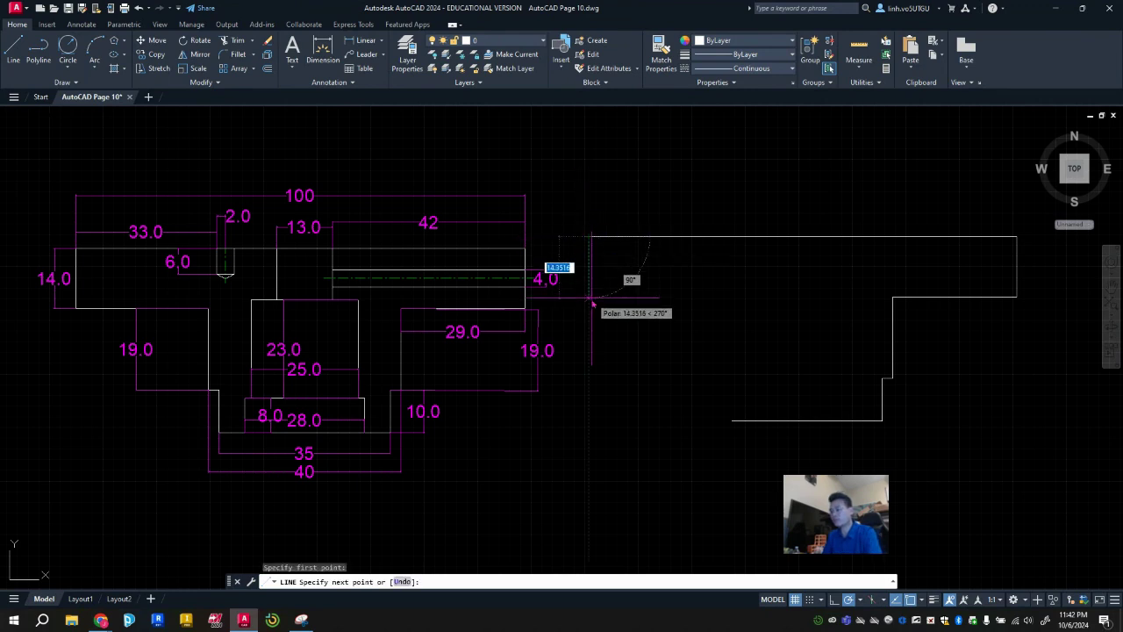
type("14")
key("Return")
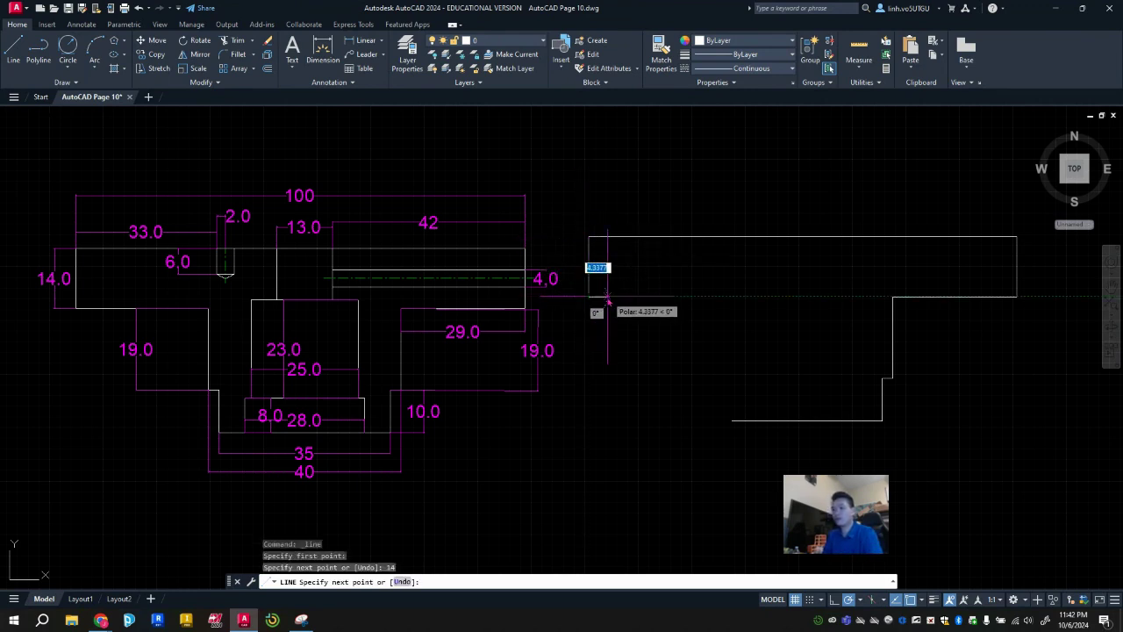
key("Escape")
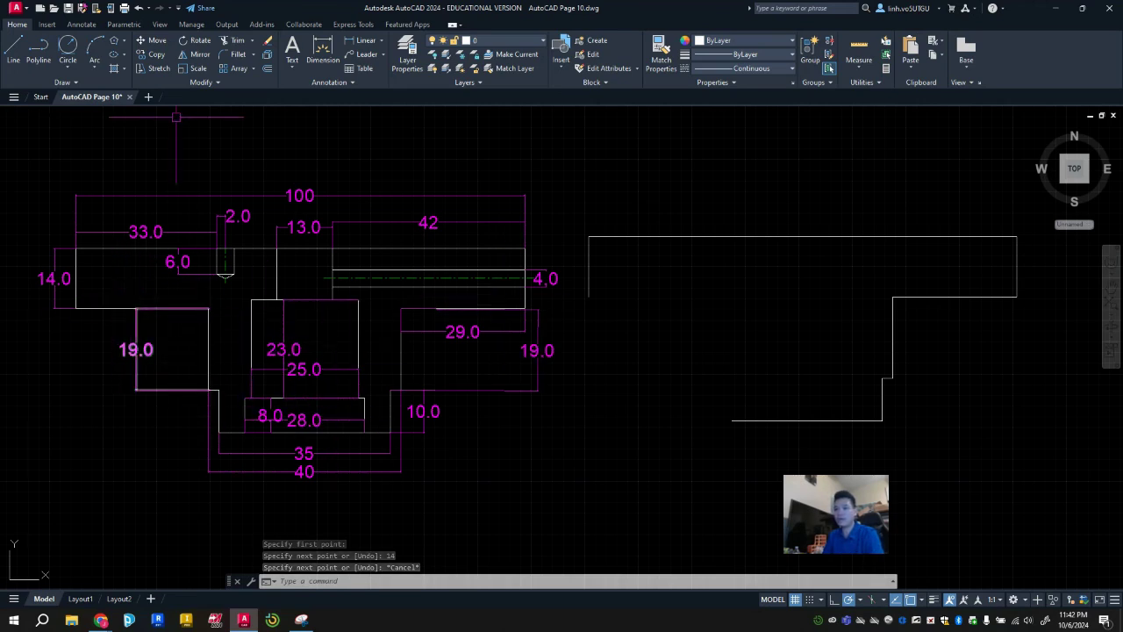
Draw the stepped left side from the bottom-left corner: 10 up, 2.5 left, 19 up.
key("space")
left_click(732, 421)
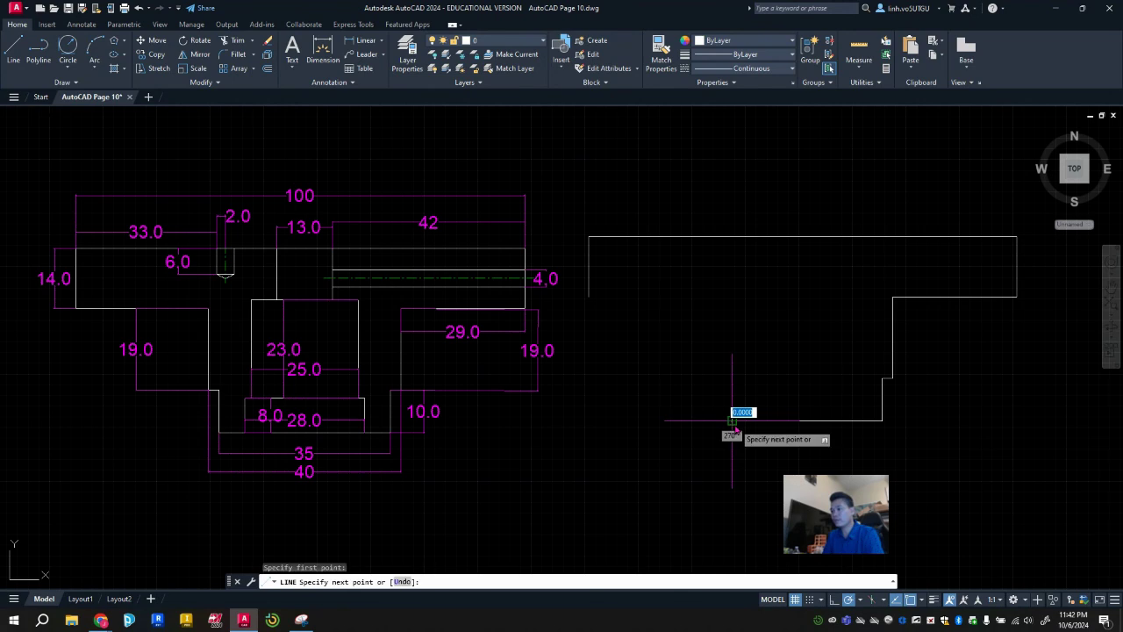
type("10")
key("Return")
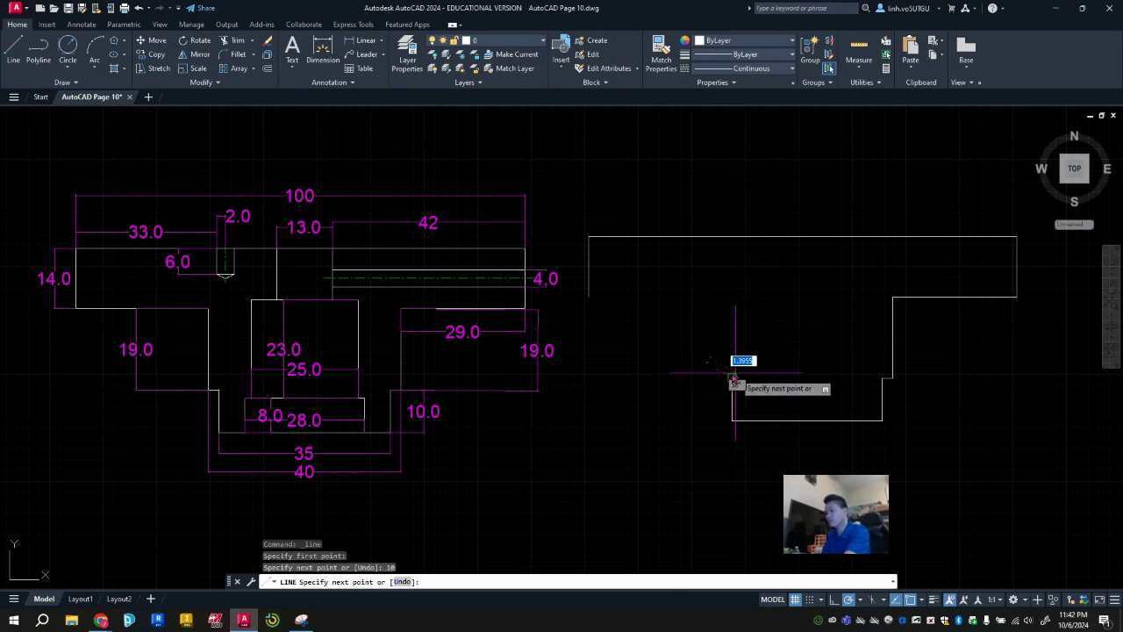
type("2")
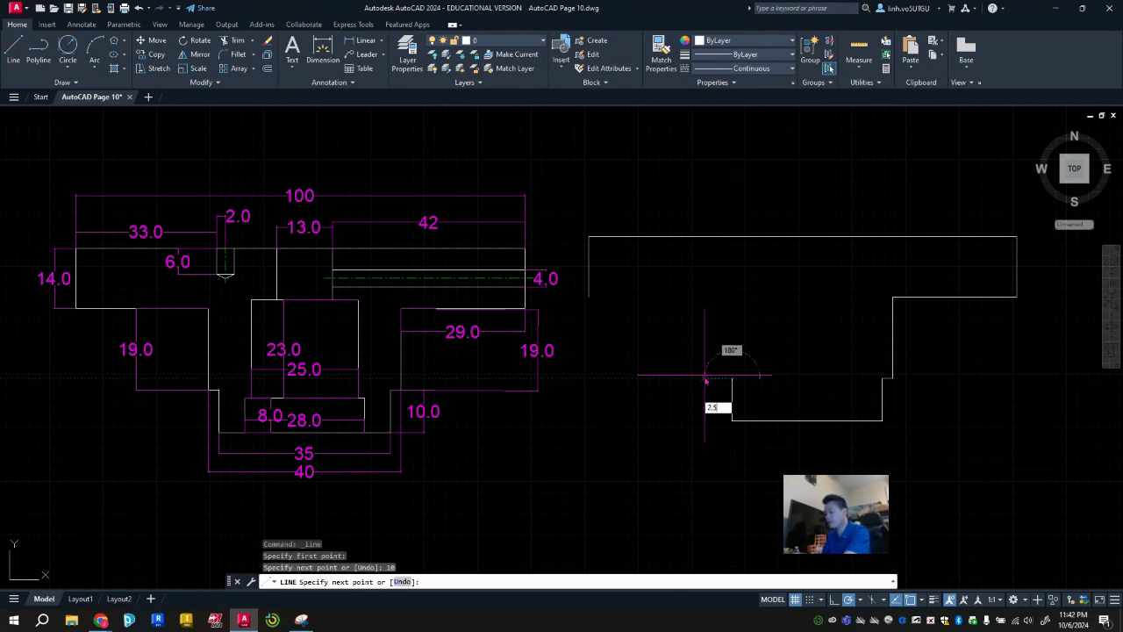
type(".5")
key("Return")
type("1")
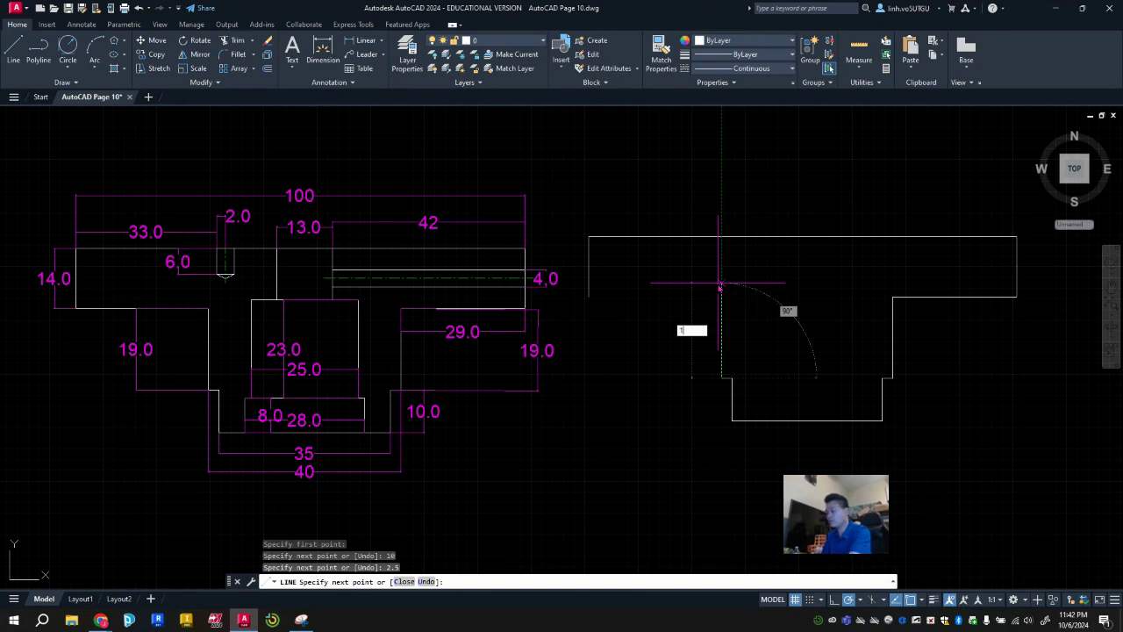
type("9")
key("Return")
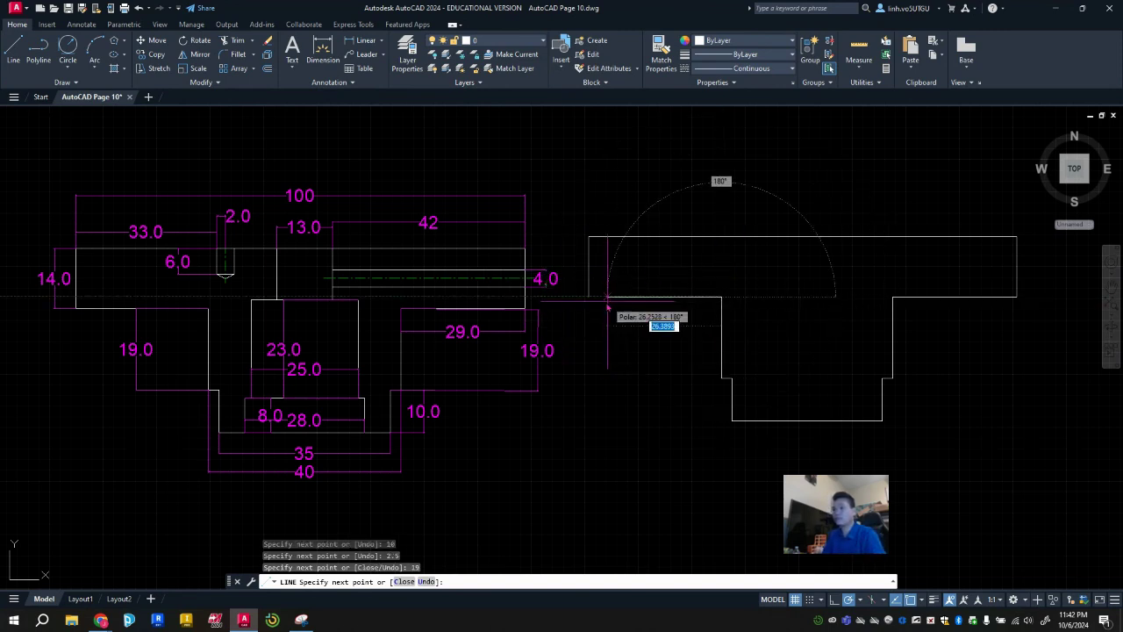
key("Escape")
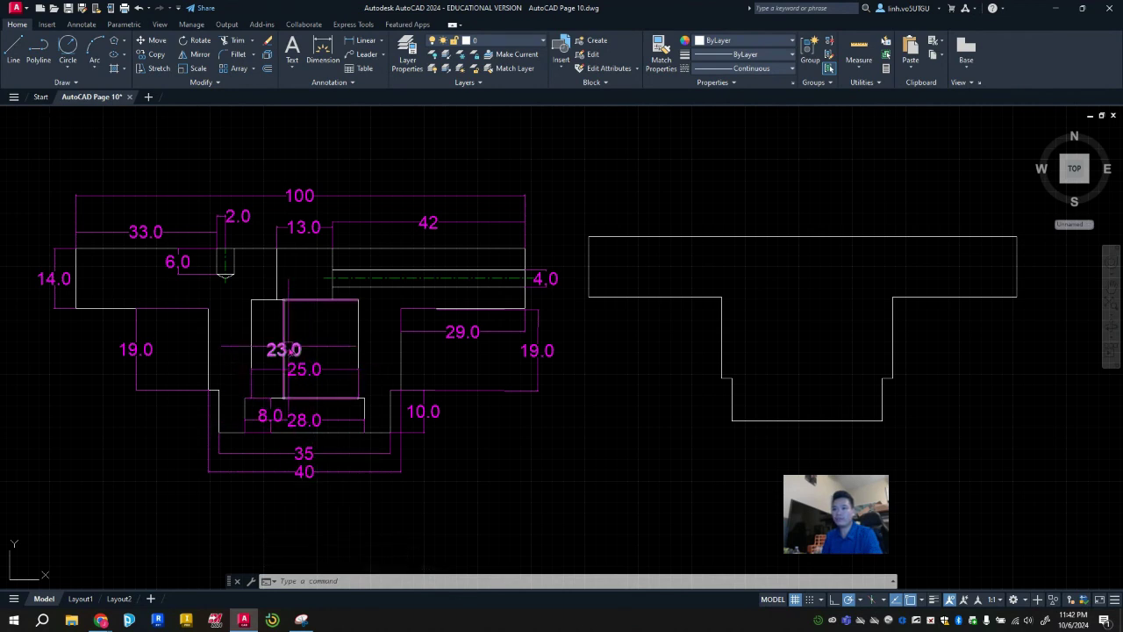
Draw an 8-unit vertical guide line up from the bottom edge's midpoint.
left_click(14, 50)
left_click(807, 421)
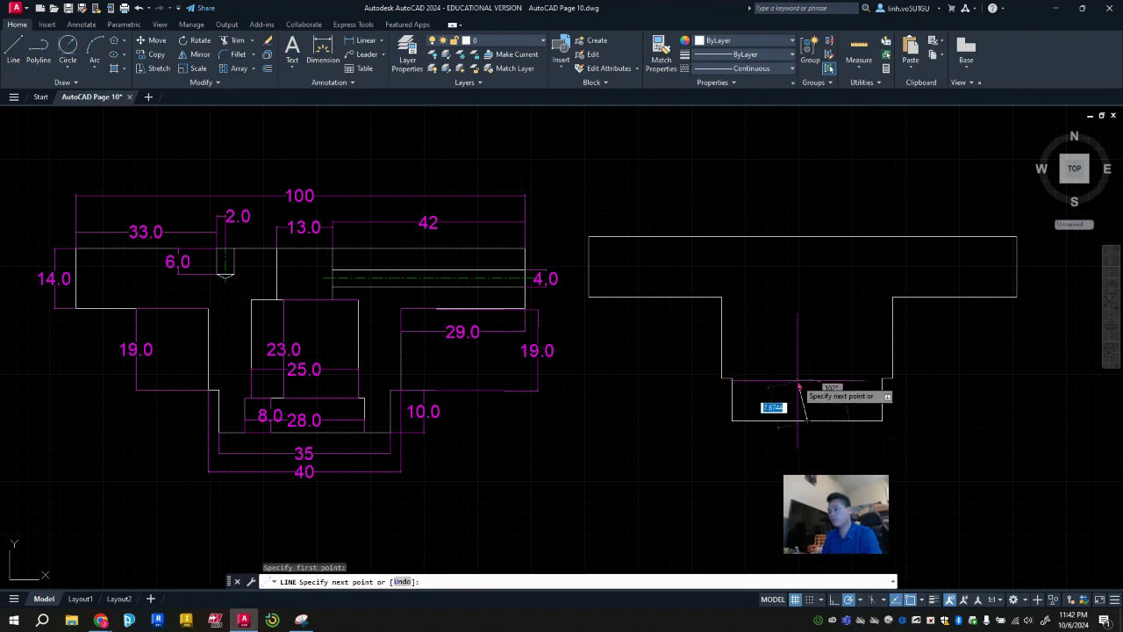
type("8")
key("Return")
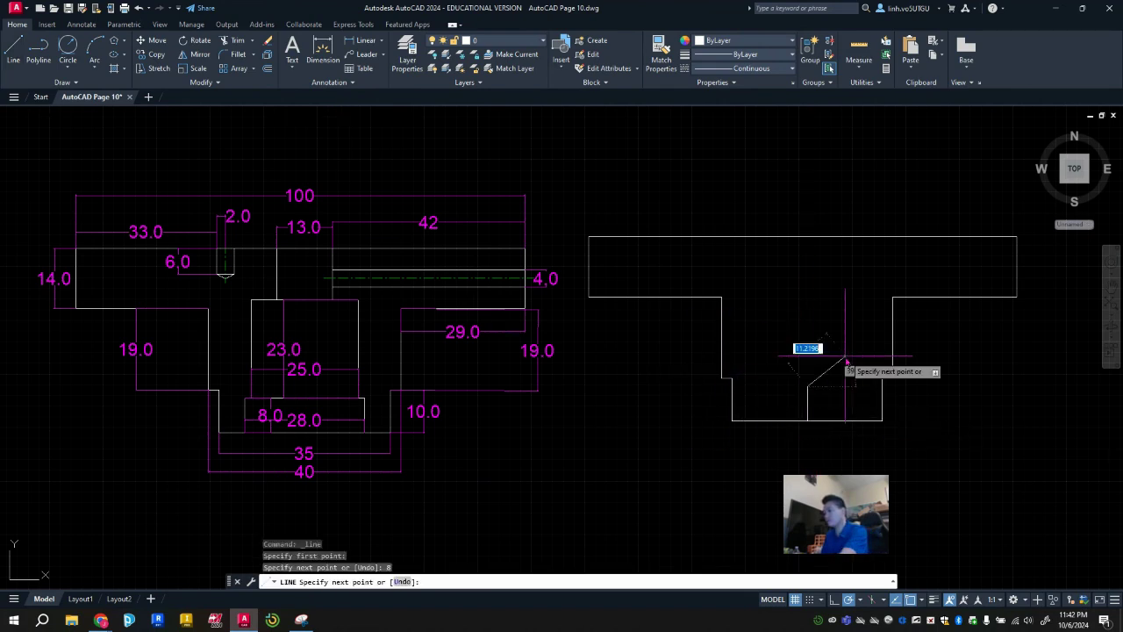
key("Escape")
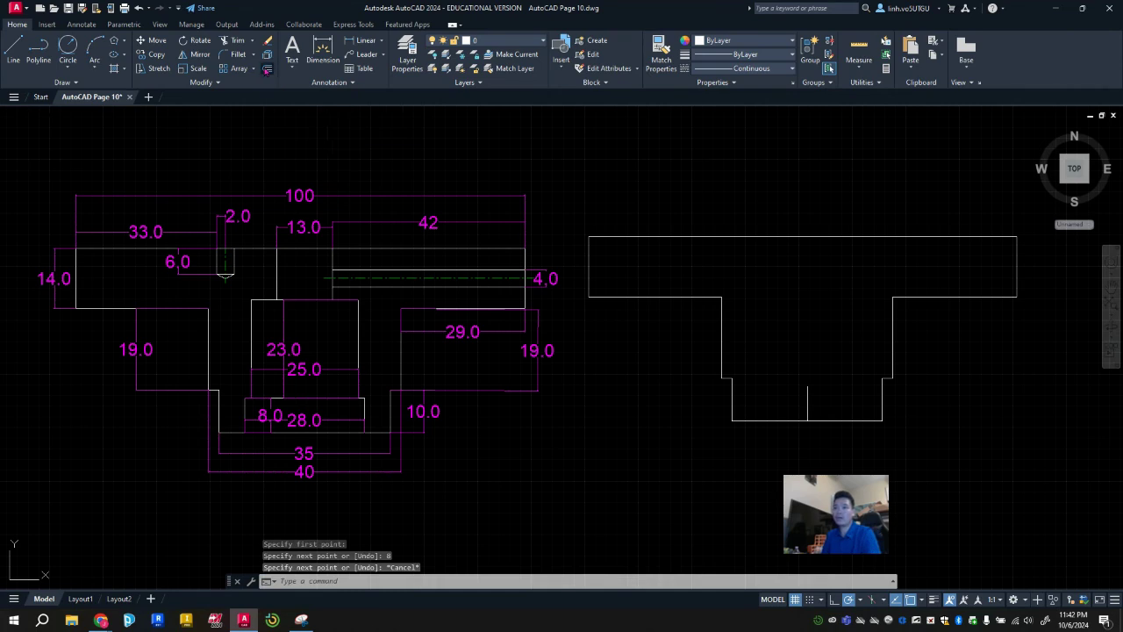
Offset the guide line 14 to each side to form the recess walls.
type("o")
key("Return")
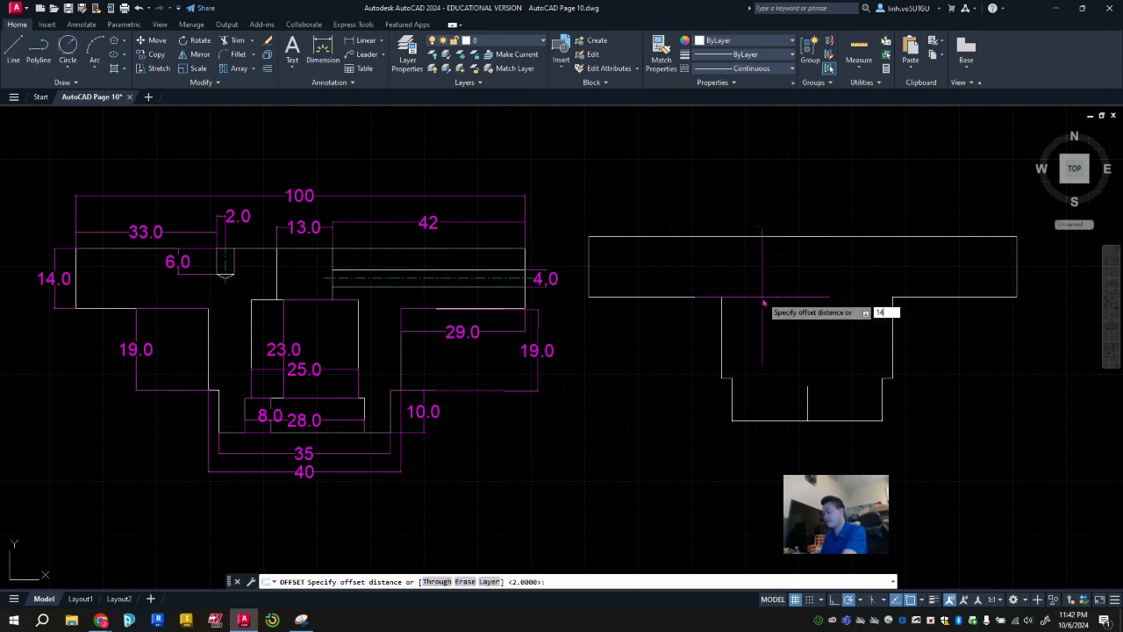
type("14")
key("Return")
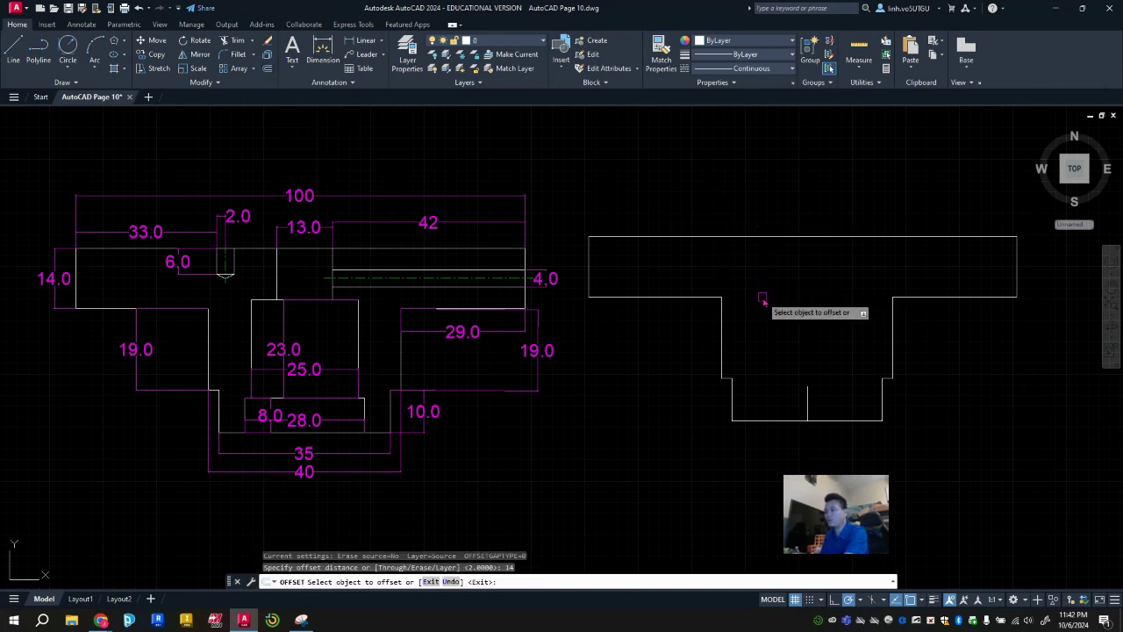
left_click(807, 399)
left_click(770, 410)
left_click(805, 400)
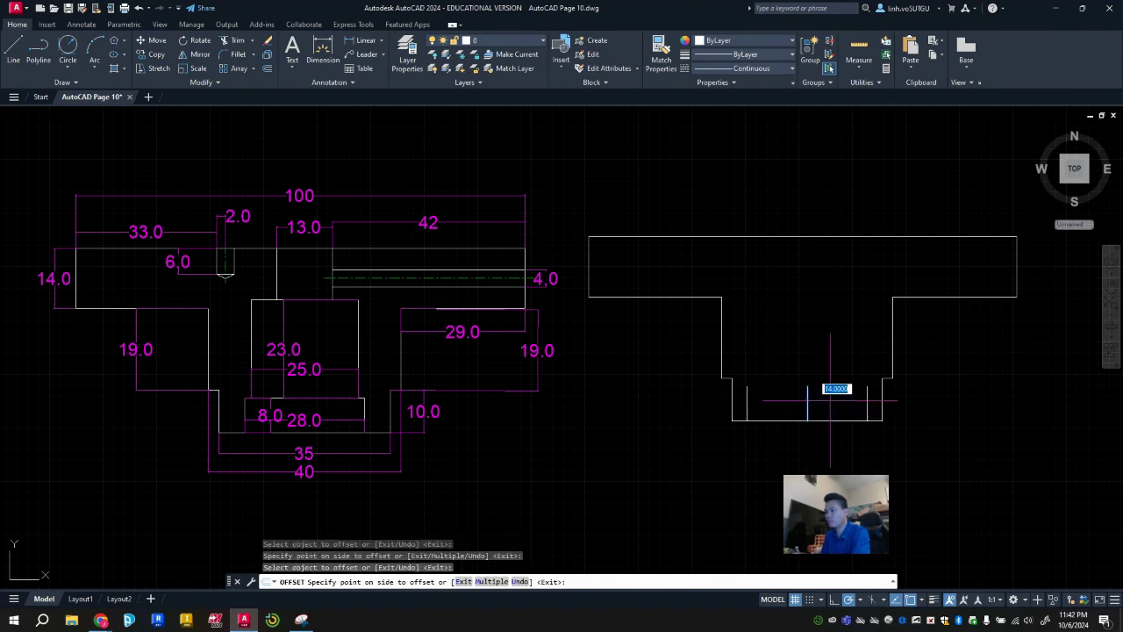
left_click(815, 379)
key("Escape")
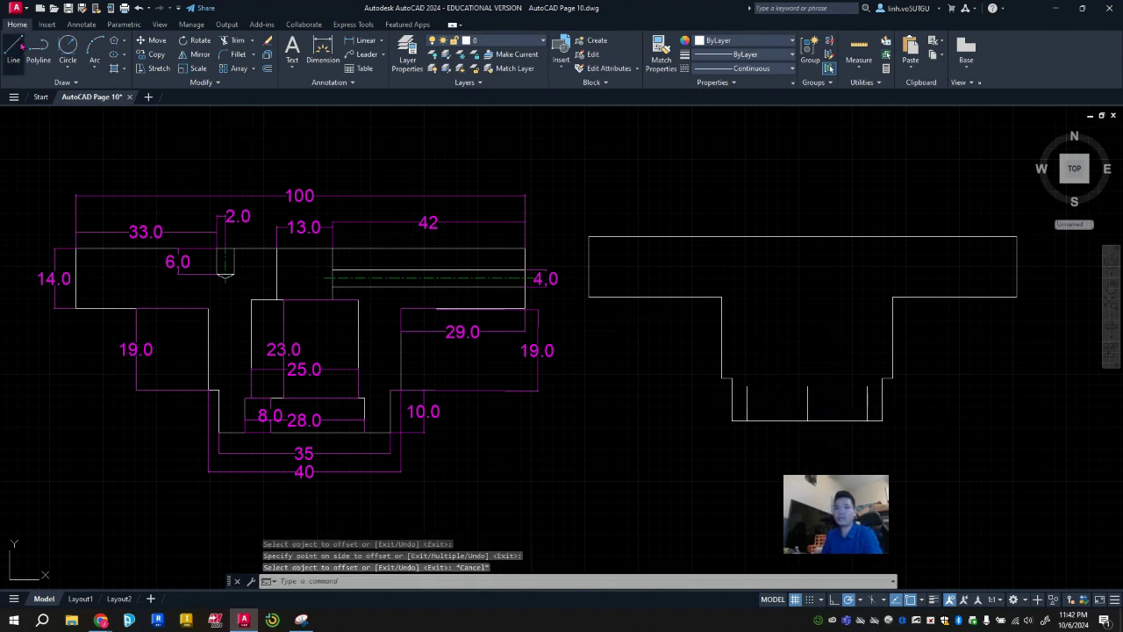
Close the recess's top edge with a line and delete the vertical guide line.
key("l")
key("Return")
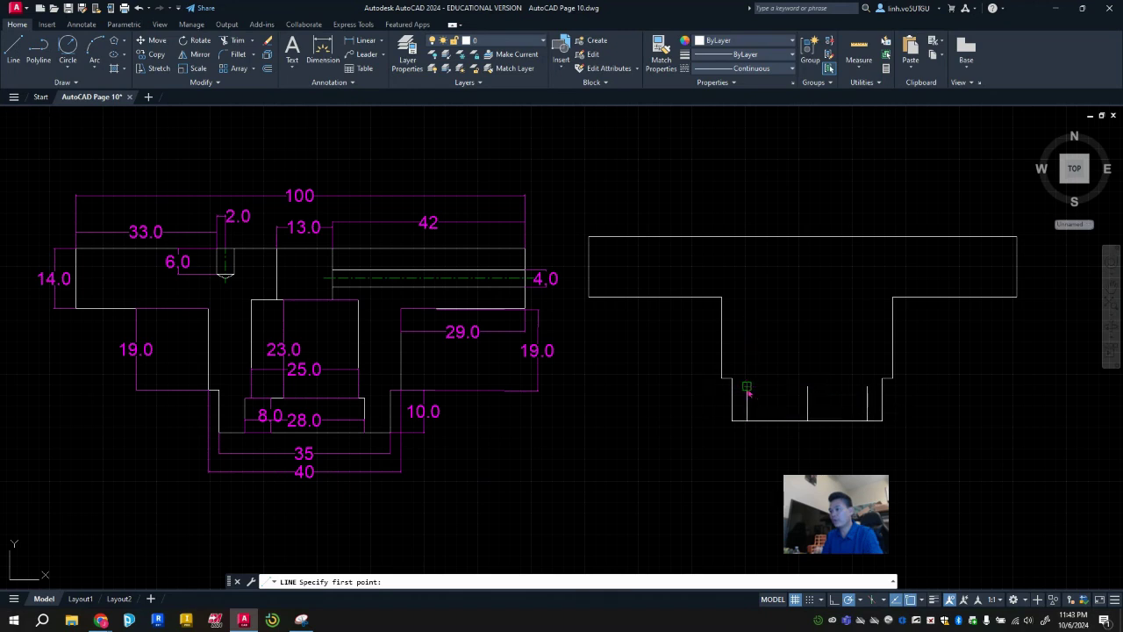
left_click(747, 387)
left_click(866, 386)
key("Escape")
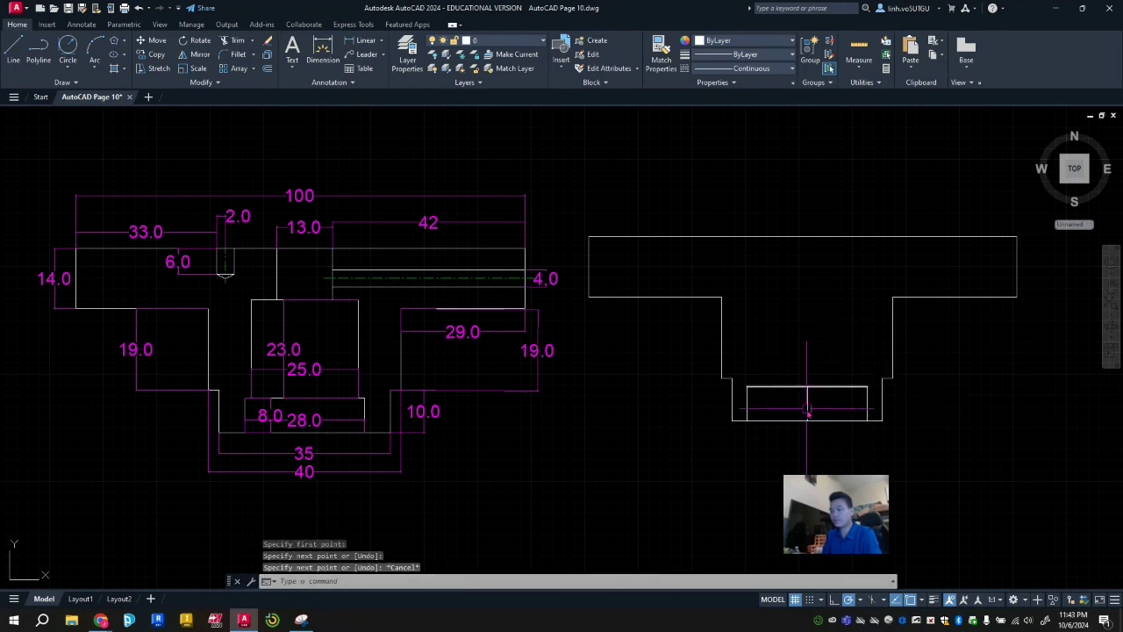
left_click(807, 412)
key("Delete")
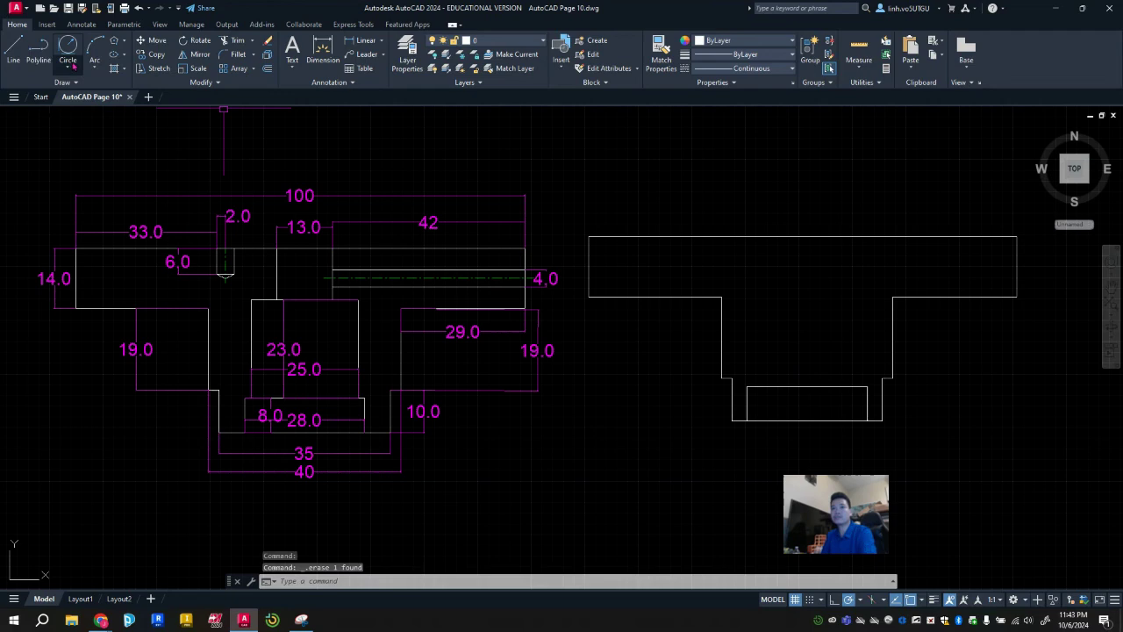
Draw a 23-unit vertical centre line up from the recess's top-edge midpoint.
left_click(13, 50)
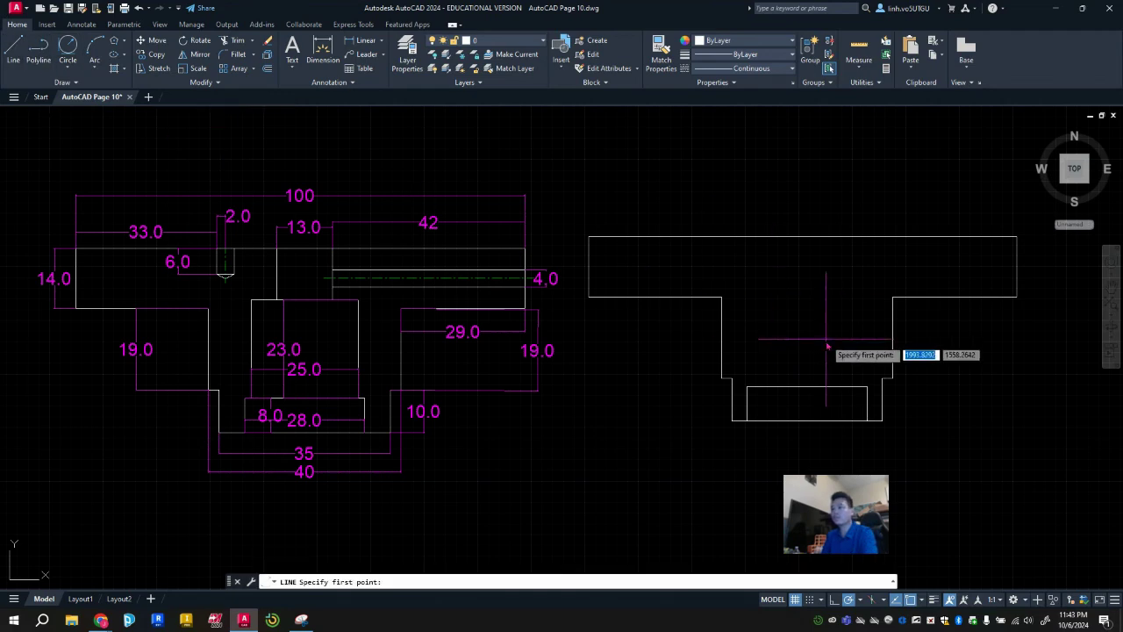
left_click(807, 386)
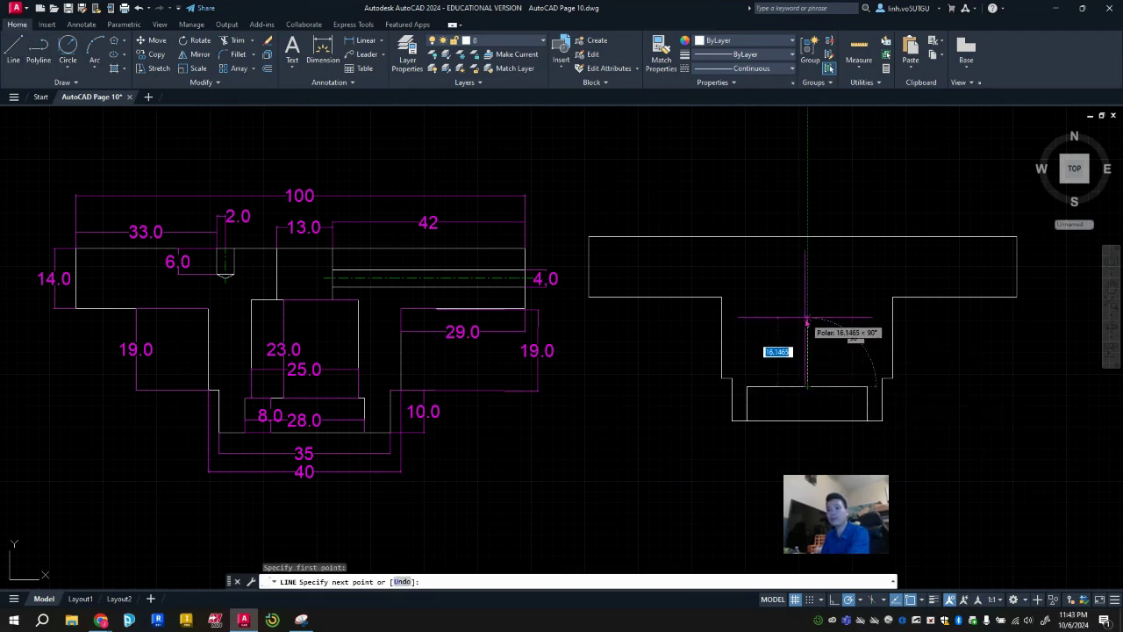
type("23")
key("Return")
key("Escape")
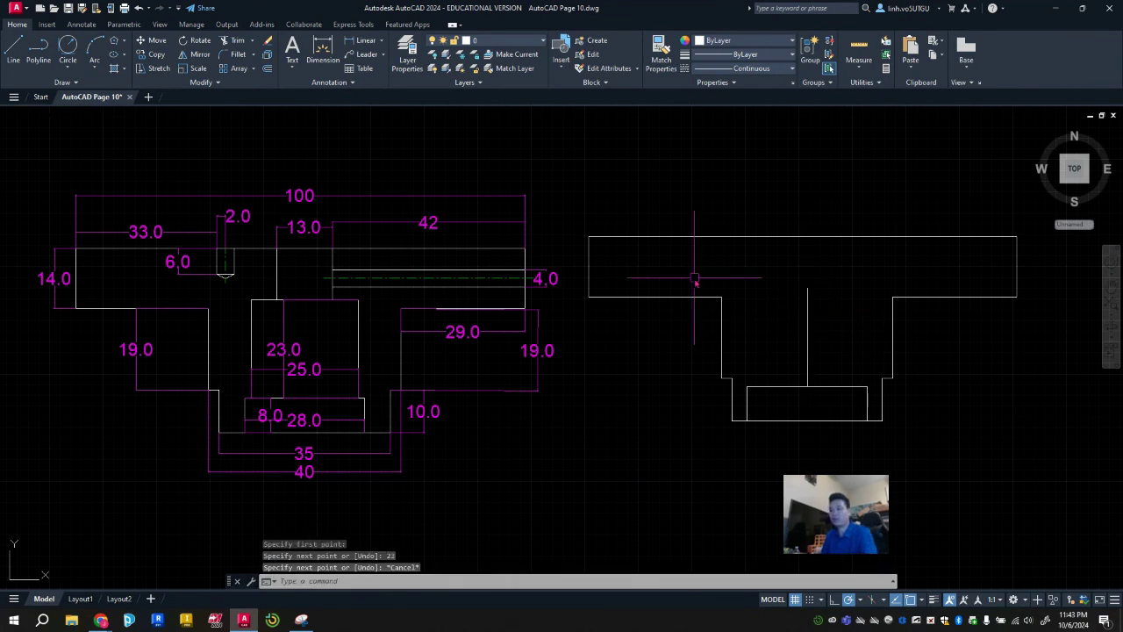
Offset the centre line 12.5 to each side for the block's walls.
left_click(267, 69)
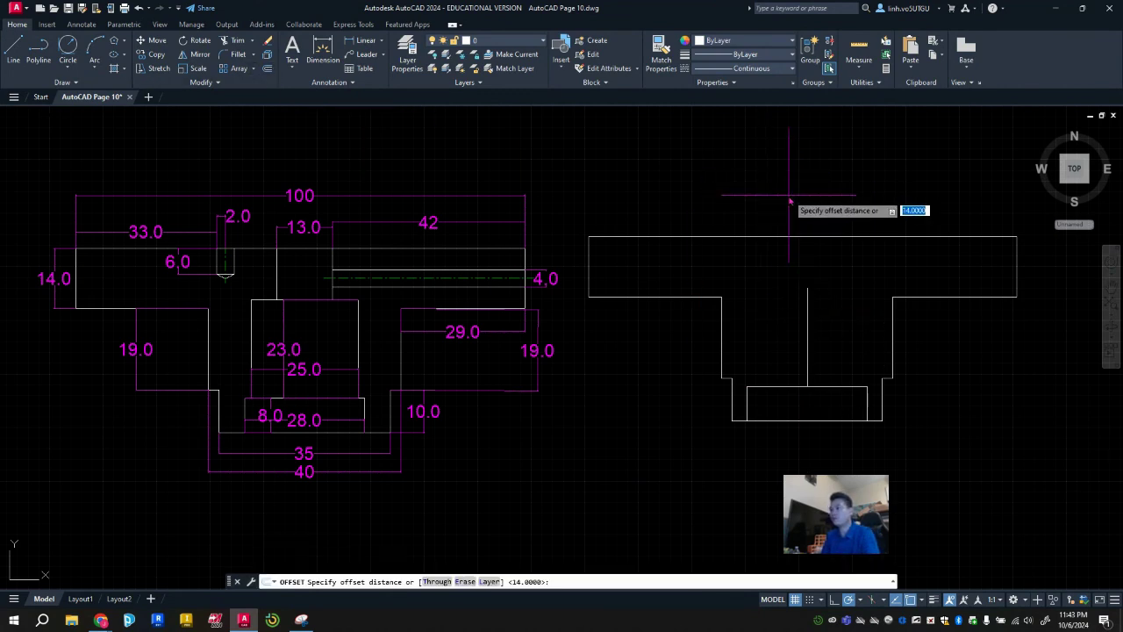
type("12.5")
key("Return")
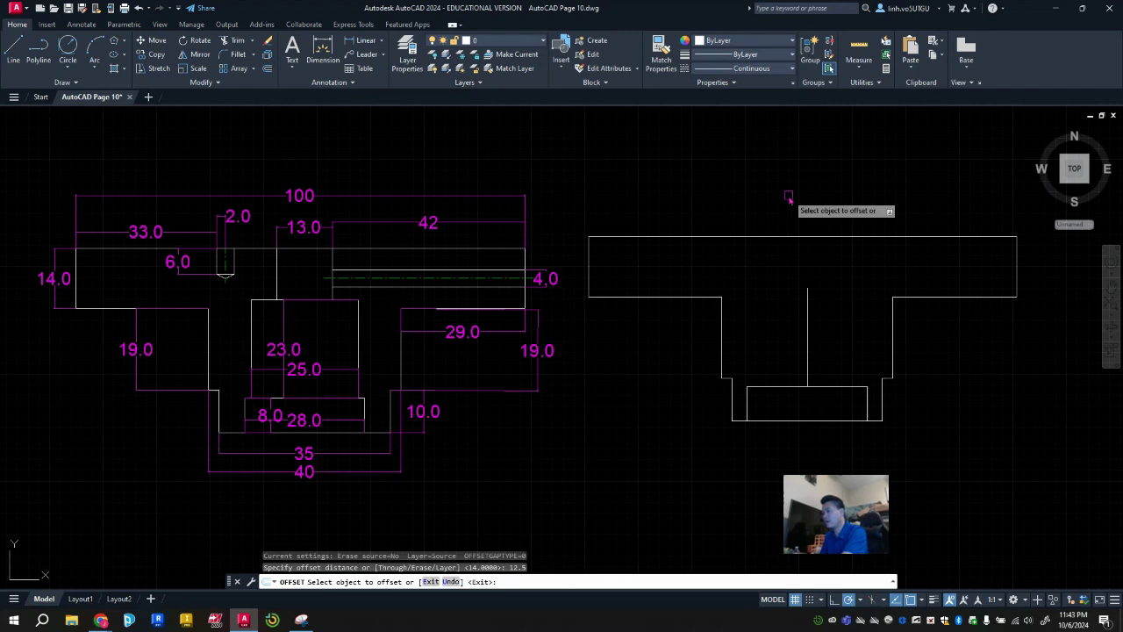
left_click(808, 352)
left_click(779, 355)
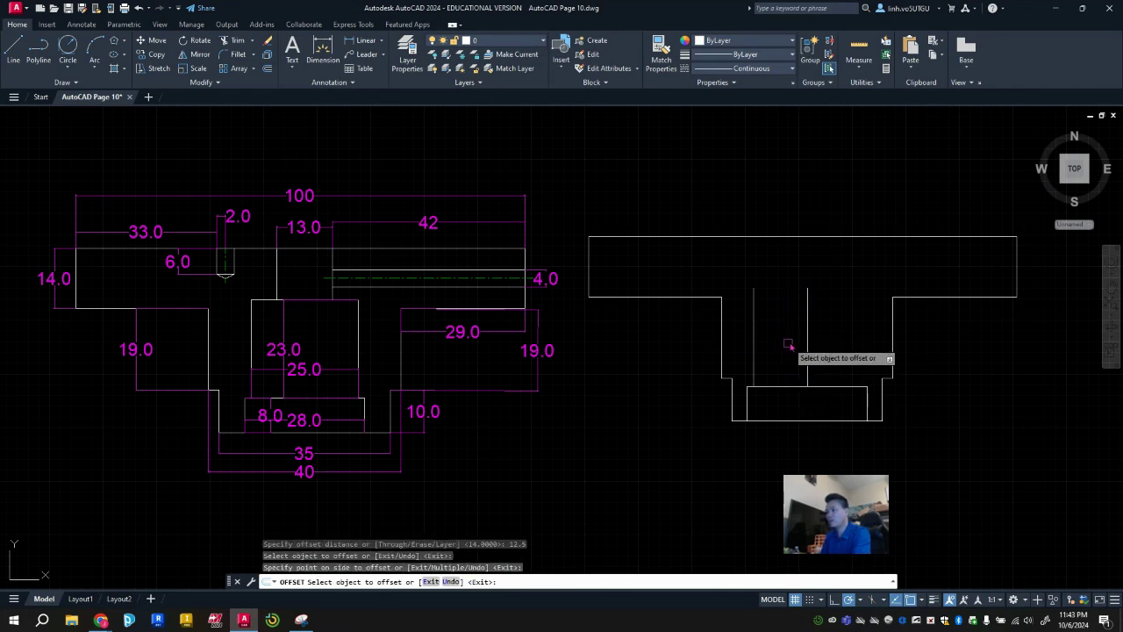
left_click(807, 332)
left_click(846, 344)
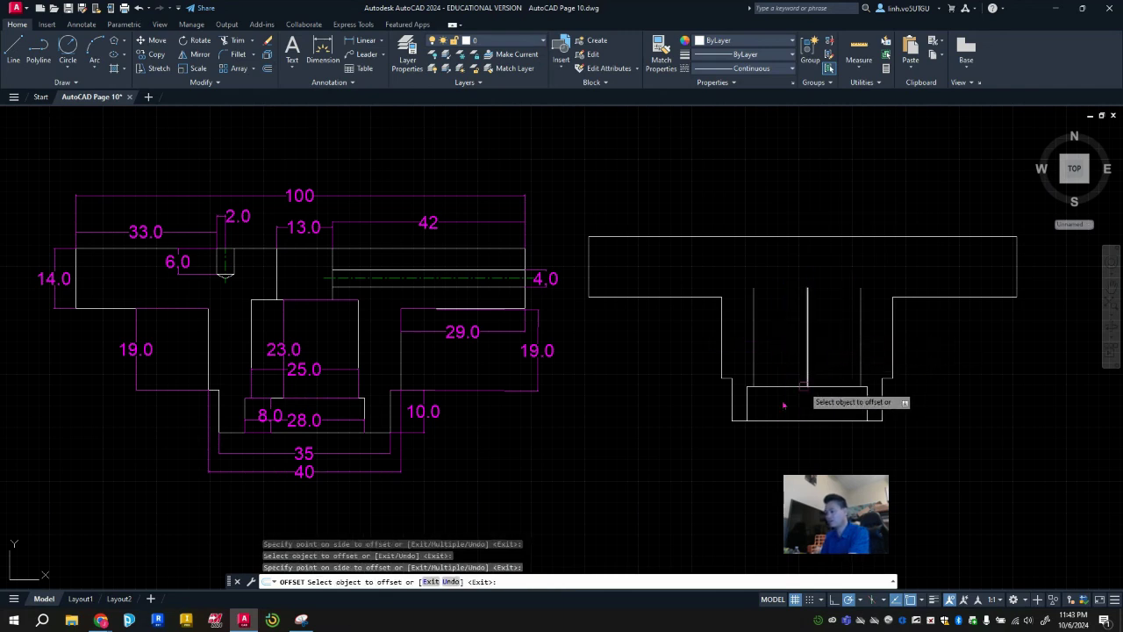
key("Escape")
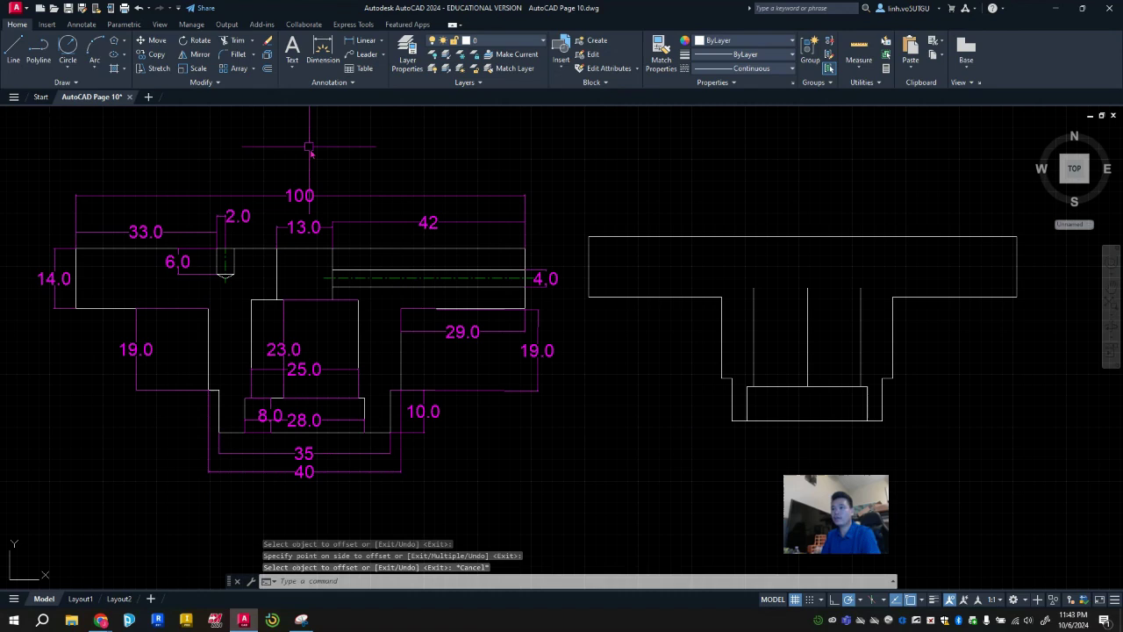
Close the block's top and extend the centre line up to the top edge.
left_click(13, 53)
left_click(753, 288)
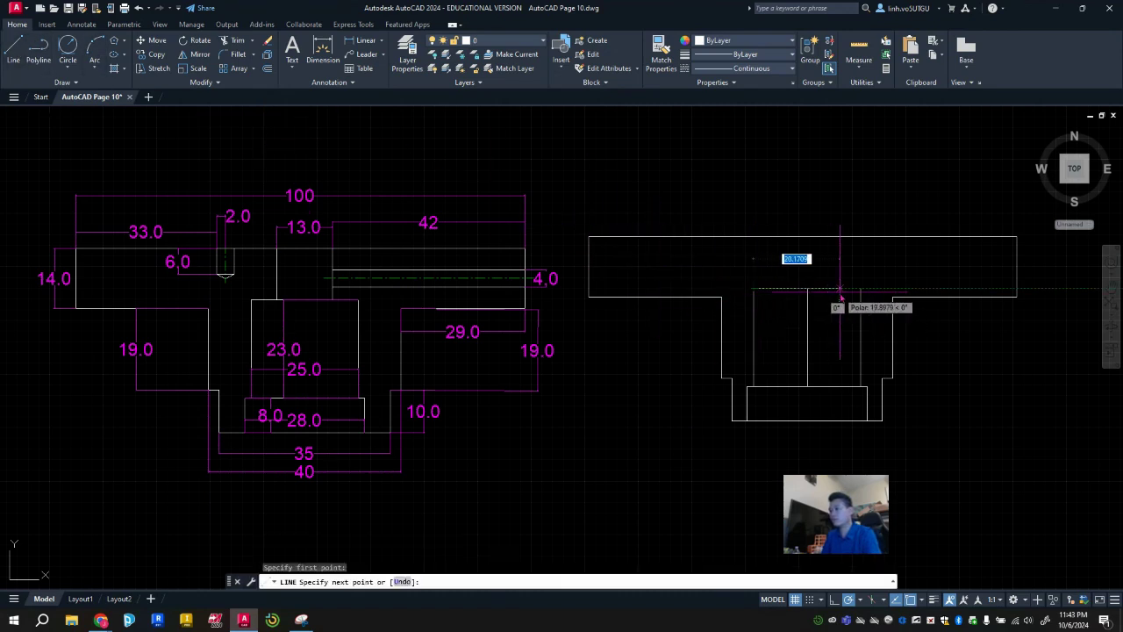
key("Escape")
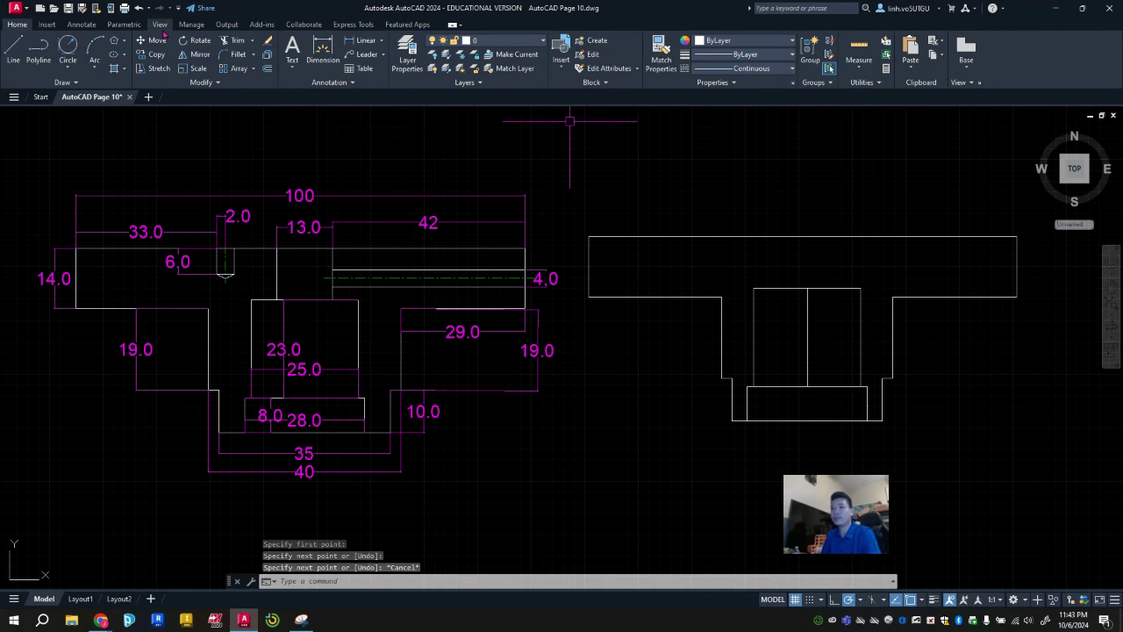
left_click(13, 52)
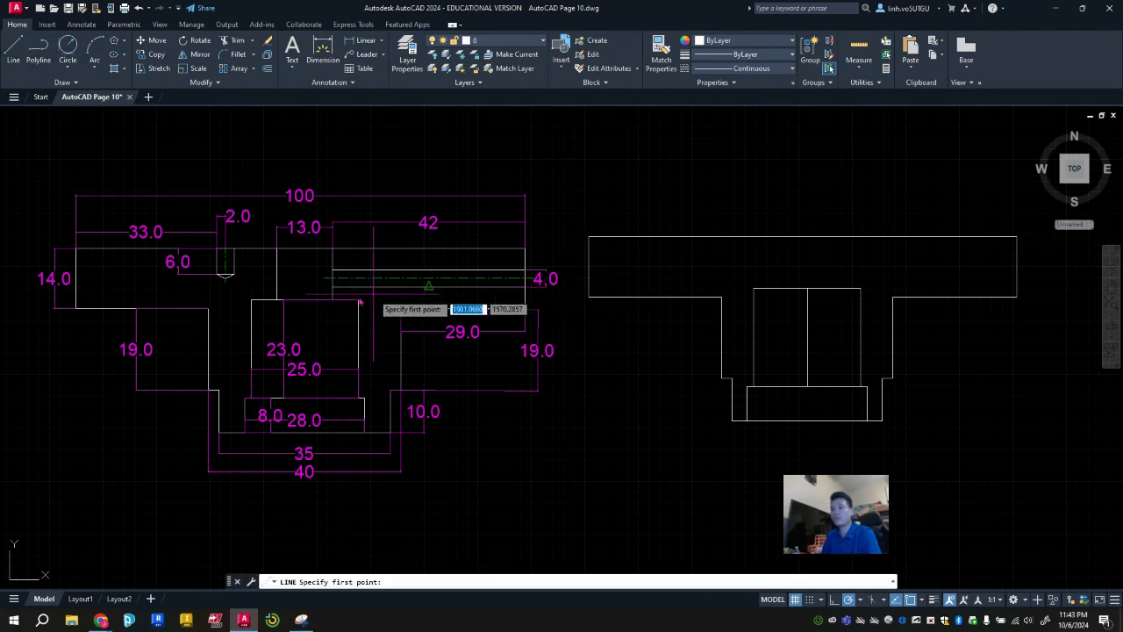
left_click(807, 289)
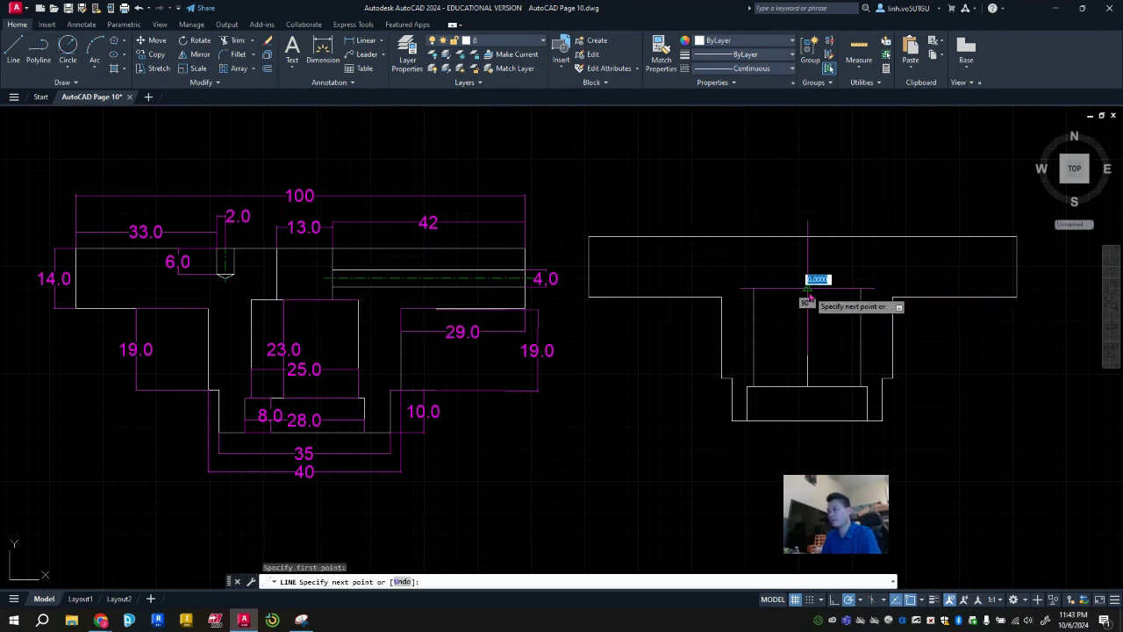
left_click(807, 245)
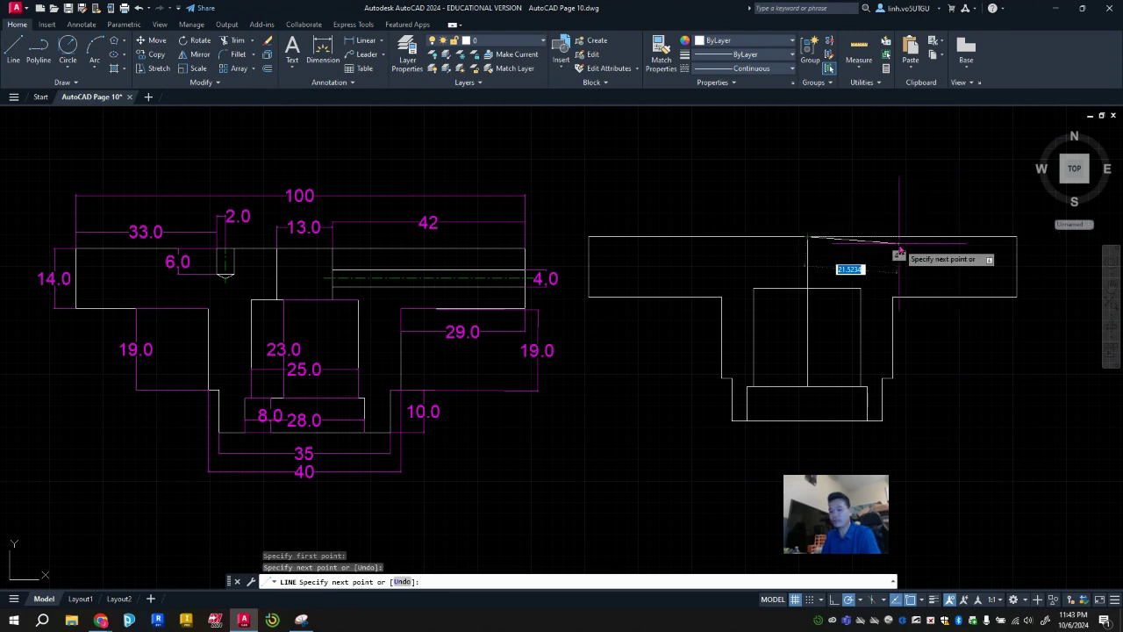
key("Escape")
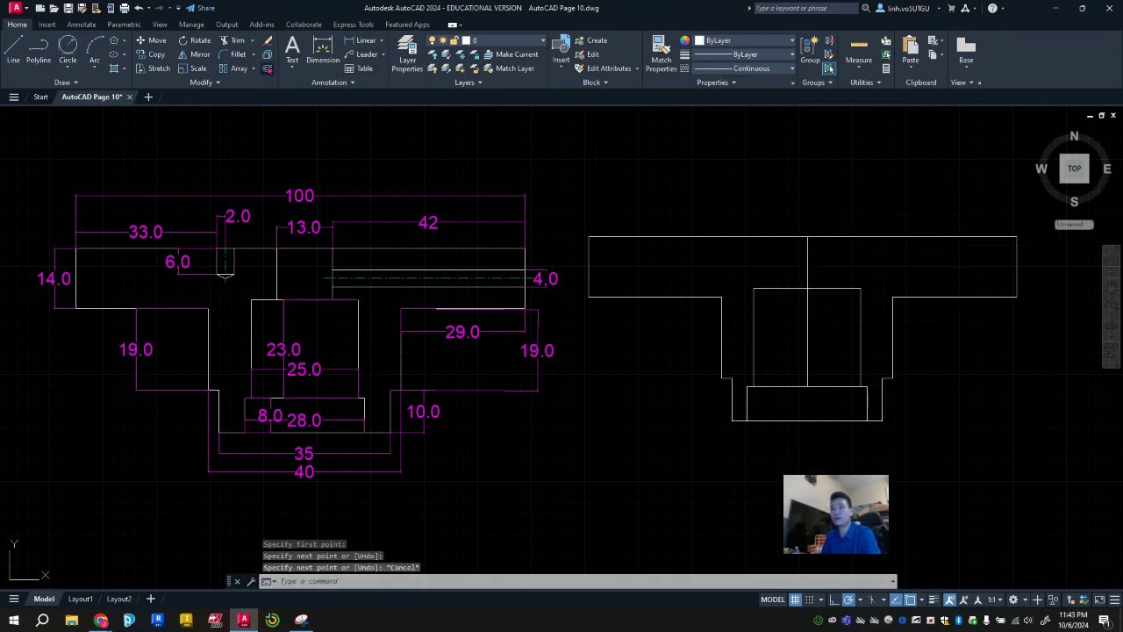
Offset the extended centre line 6.5 to each side for the 13-wide channel.
left_click(266, 68)
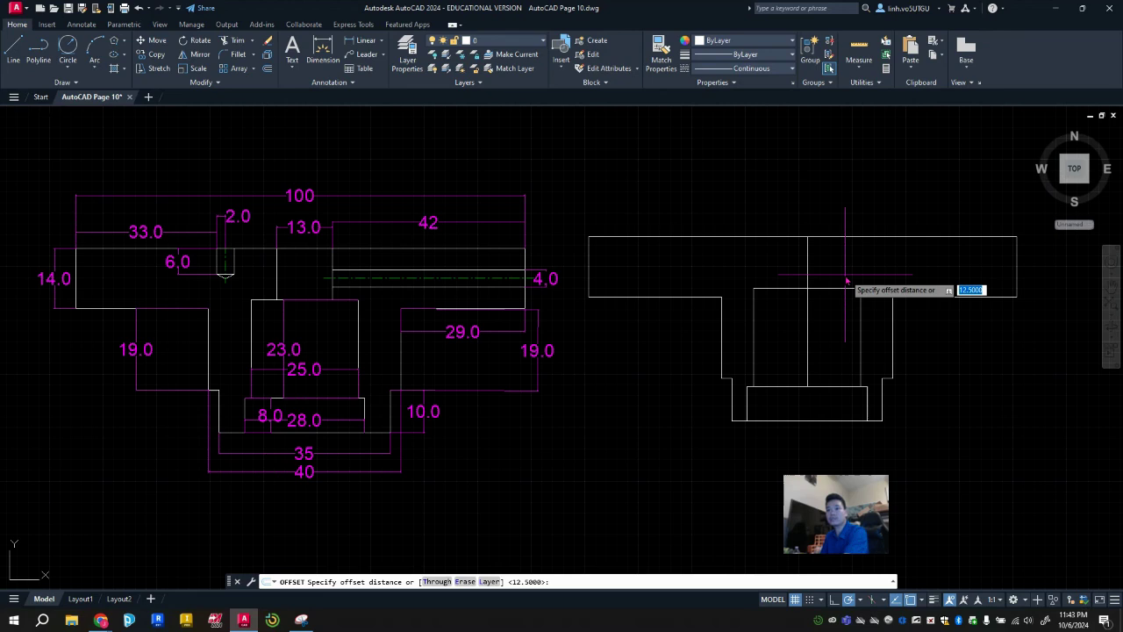
type("6.5")
key("Return")
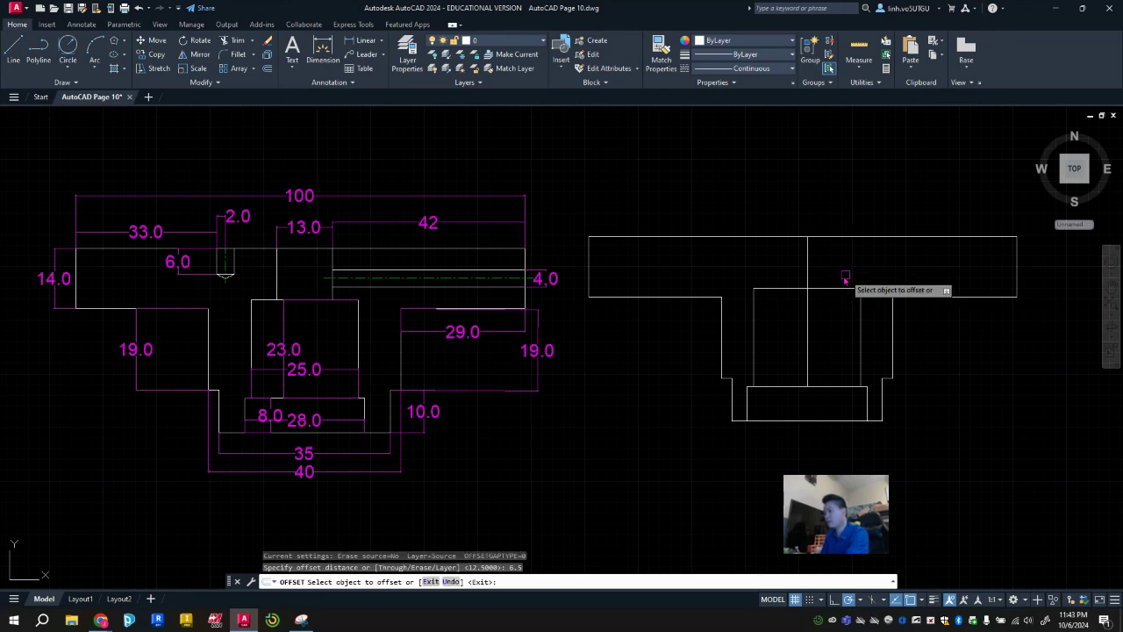
left_click(807, 258)
left_click(768, 267)
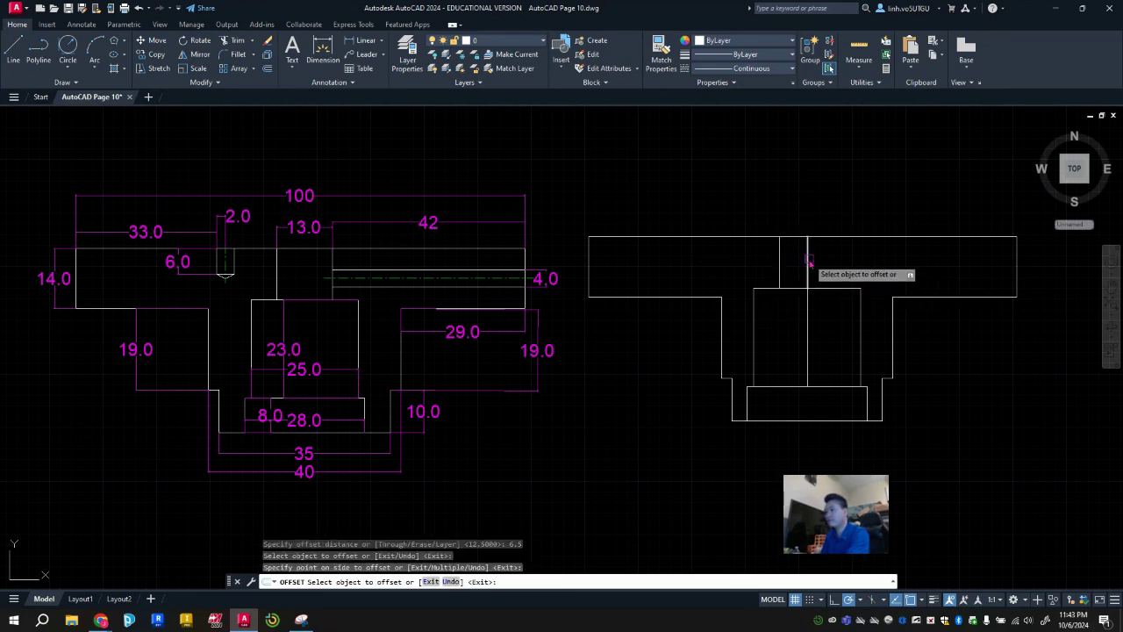
left_click(807, 256)
left_click(831, 262)
key("Escape")
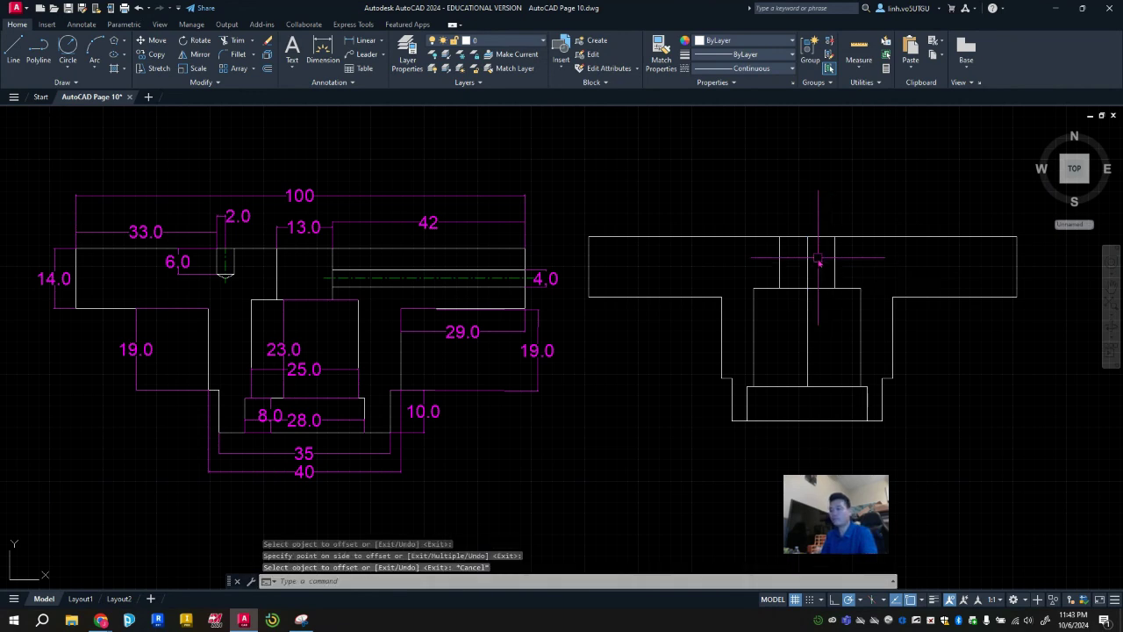
Delete both segments of the middle centre line.
left_click(808, 260)
key("Delete")
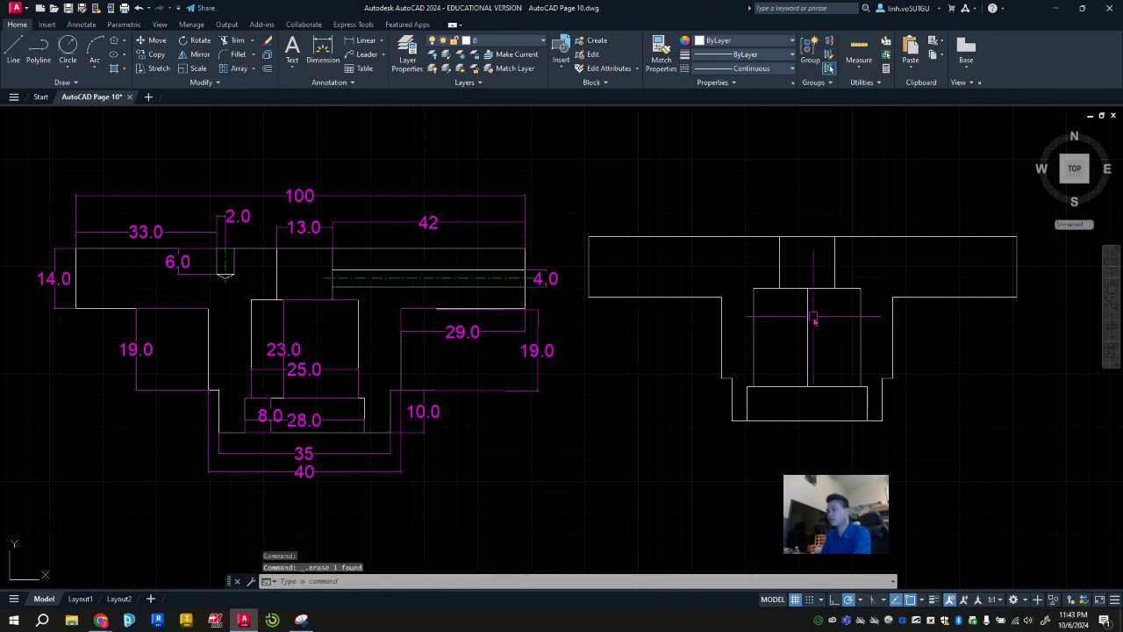
left_click(808, 324)
key("Delete")
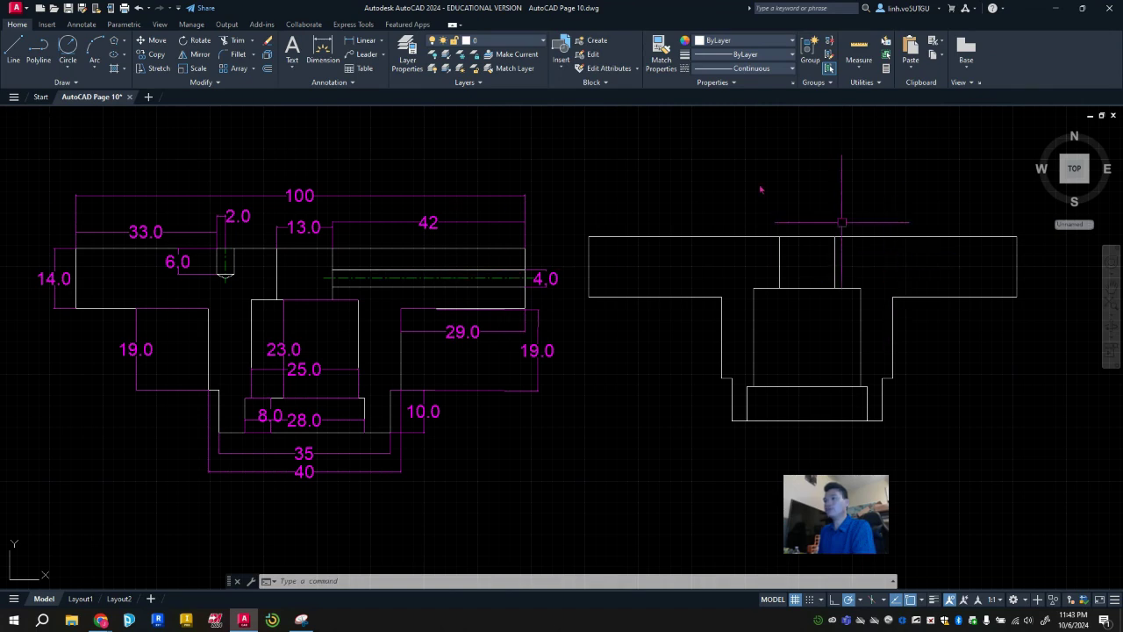
Draw a horizontal line from the top flange's right edge to the channel's right side.
key("l")
key("Return")
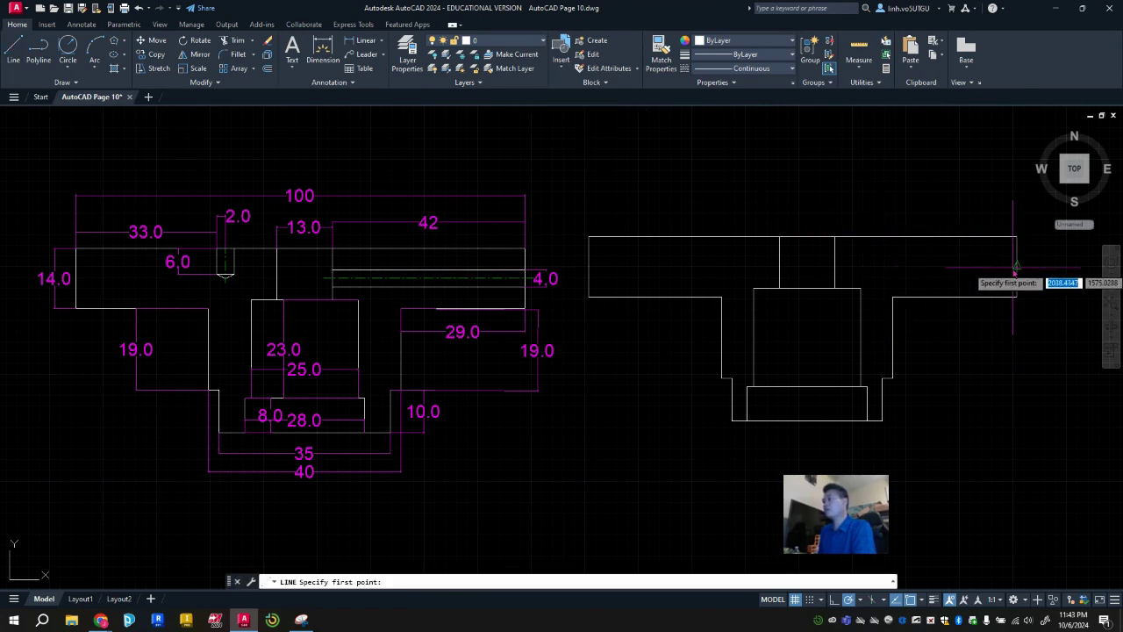
left_click(1017, 266)
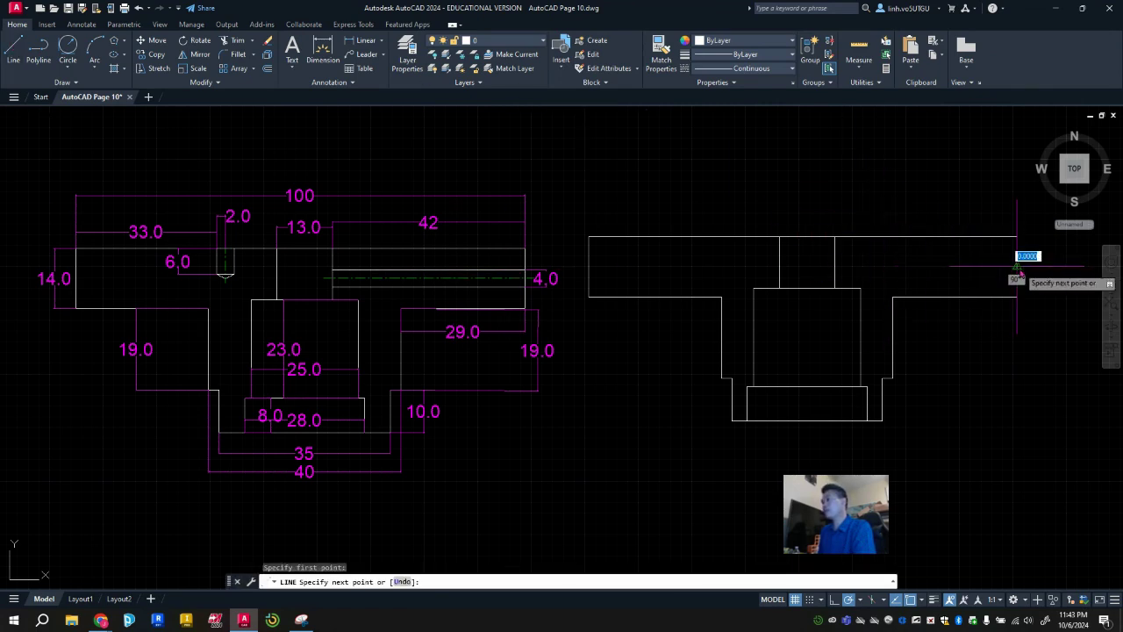
left_click(834, 267)
key("Escape")
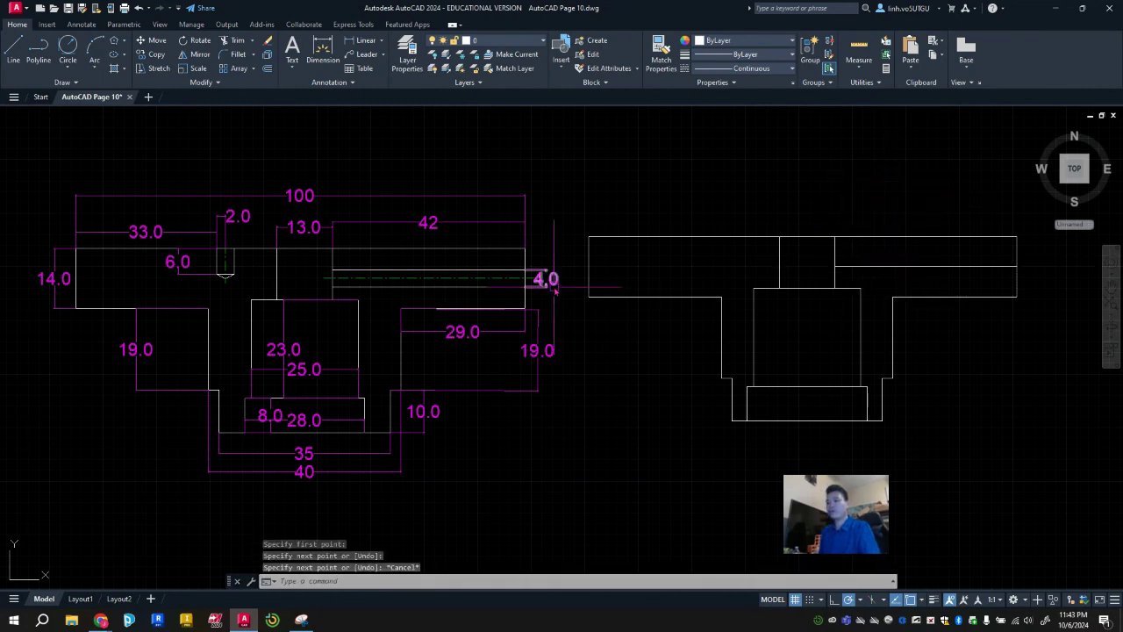
Offset flange lines downward by 2 to add parallel horizontal copies.
left_click(267, 70)
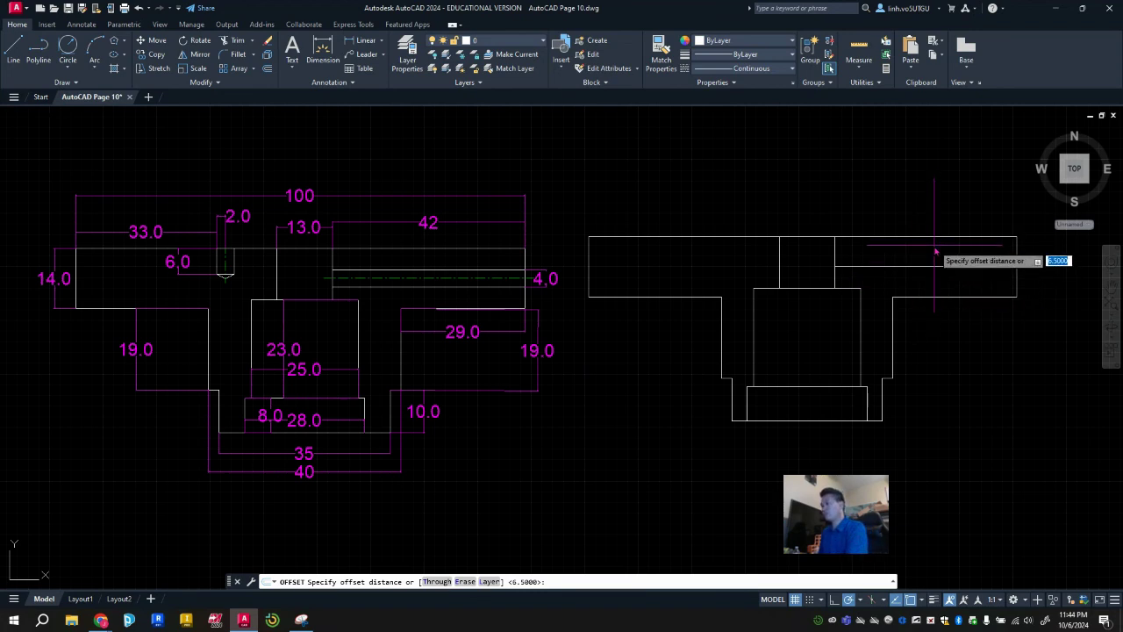
type("2")
key("Return")
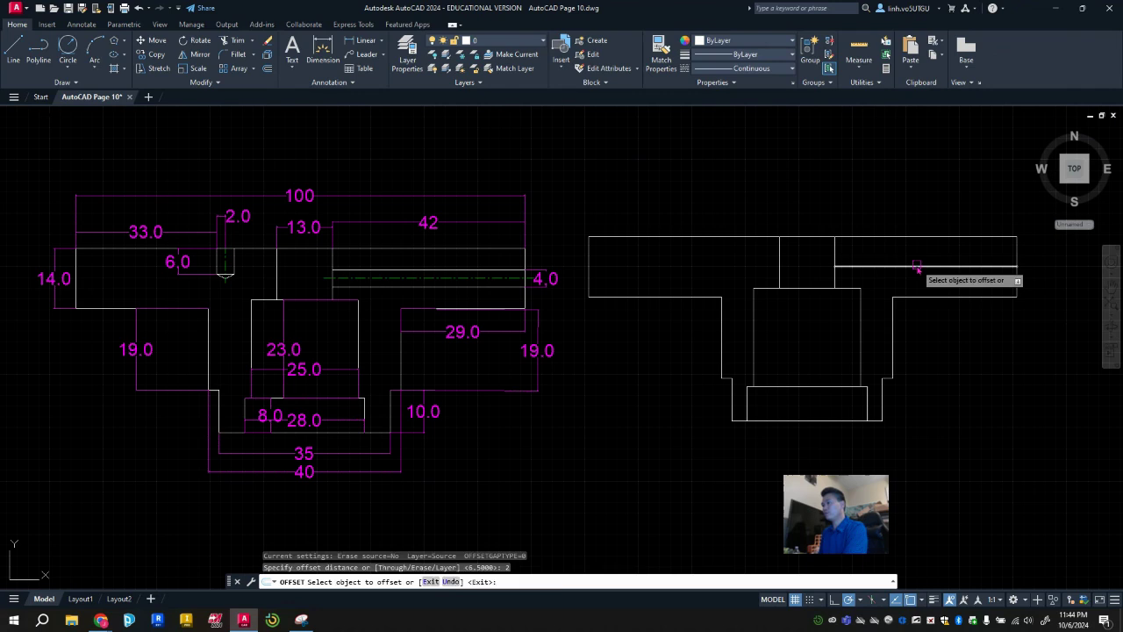
left_click(918, 261)
left_click(929, 275)
left_click(930, 266)
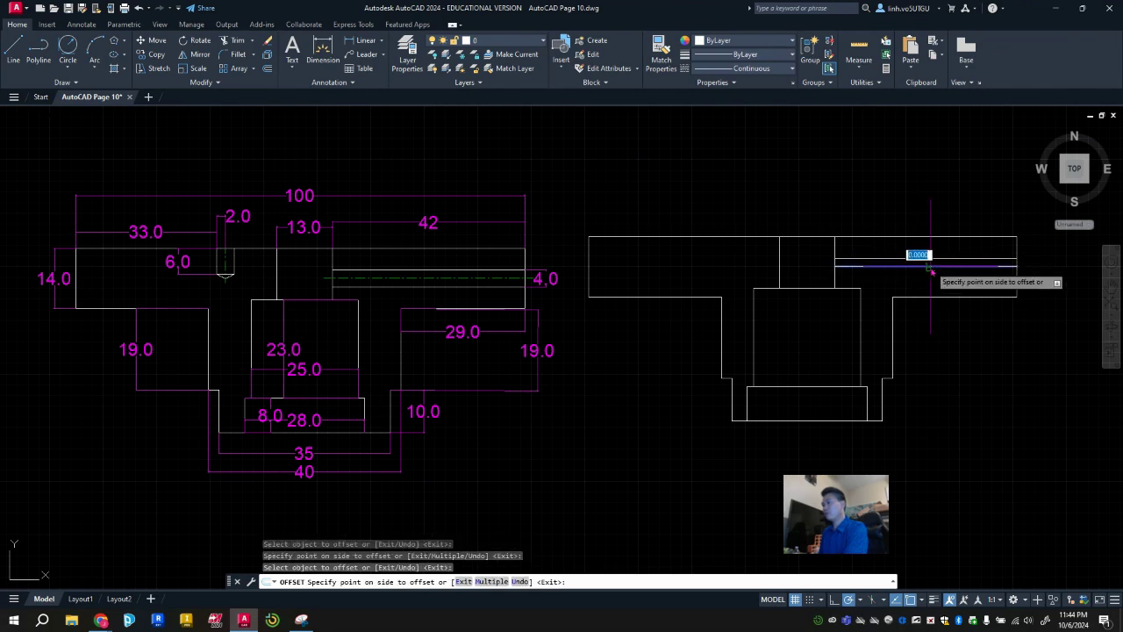
left_click(930, 277)
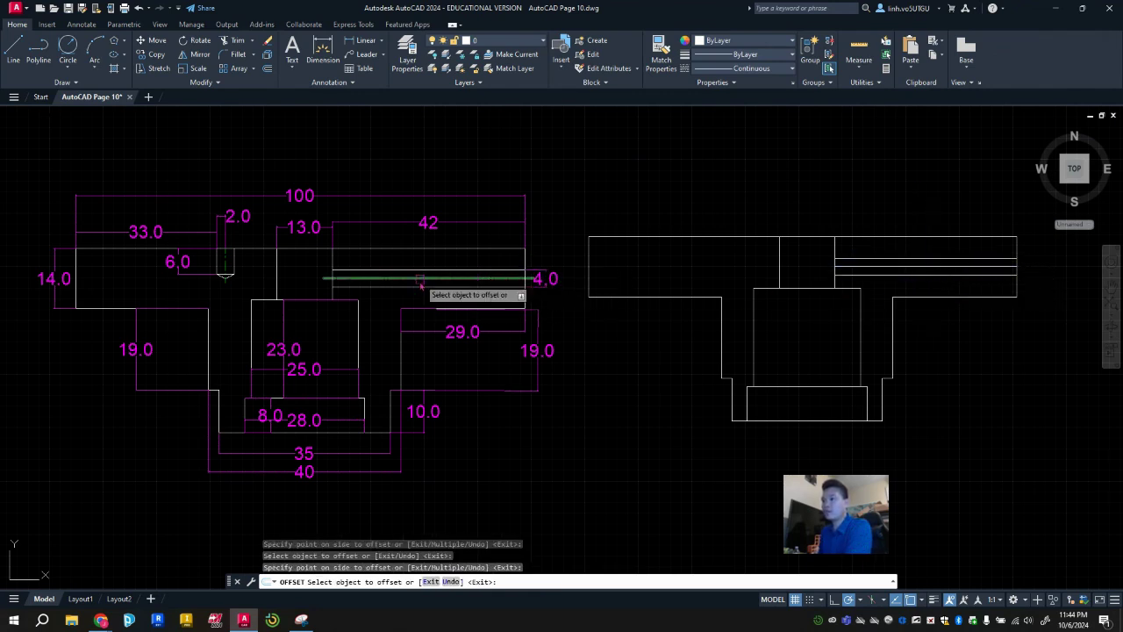
left_click(545, 277)
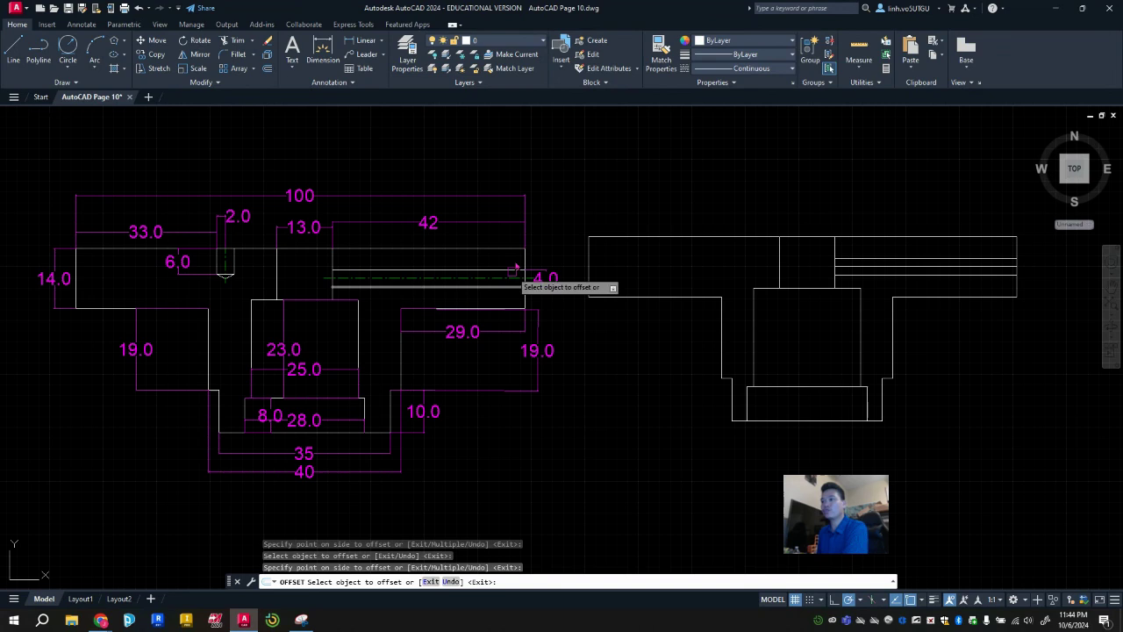
scroll(1010, 287, "up", 2)
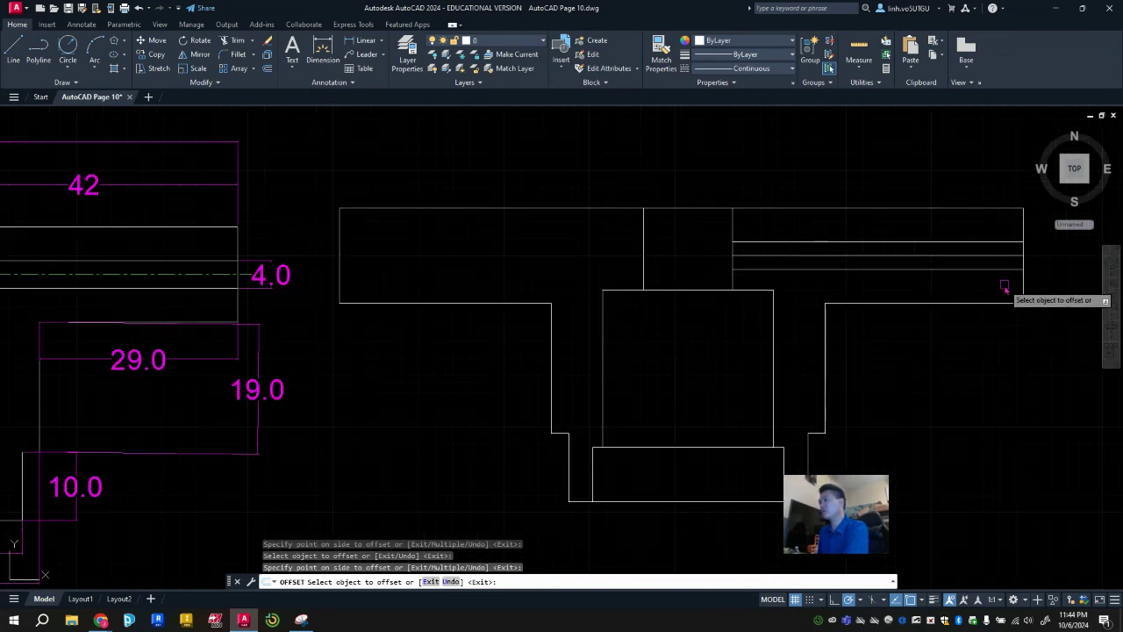
left_click(861, 256)
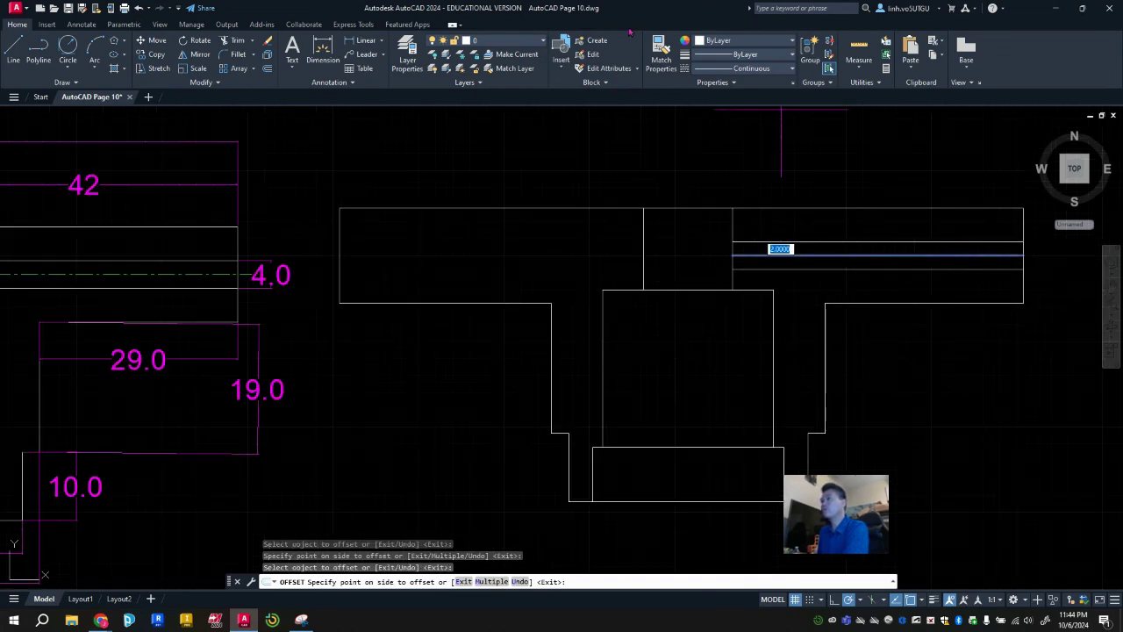
key("Escape")
key("Escape")
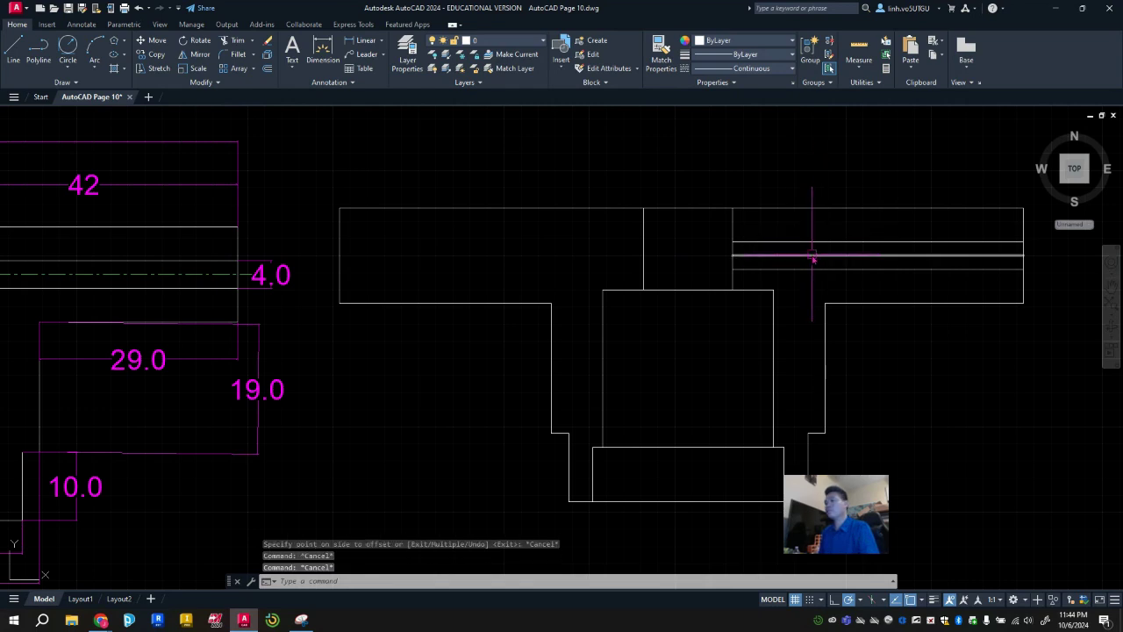
key("Escape")
Put the slot's middle line on the Centerline layer with the CENTERX2 linetype.
left_click(812, 255)
left_click(523, 40)
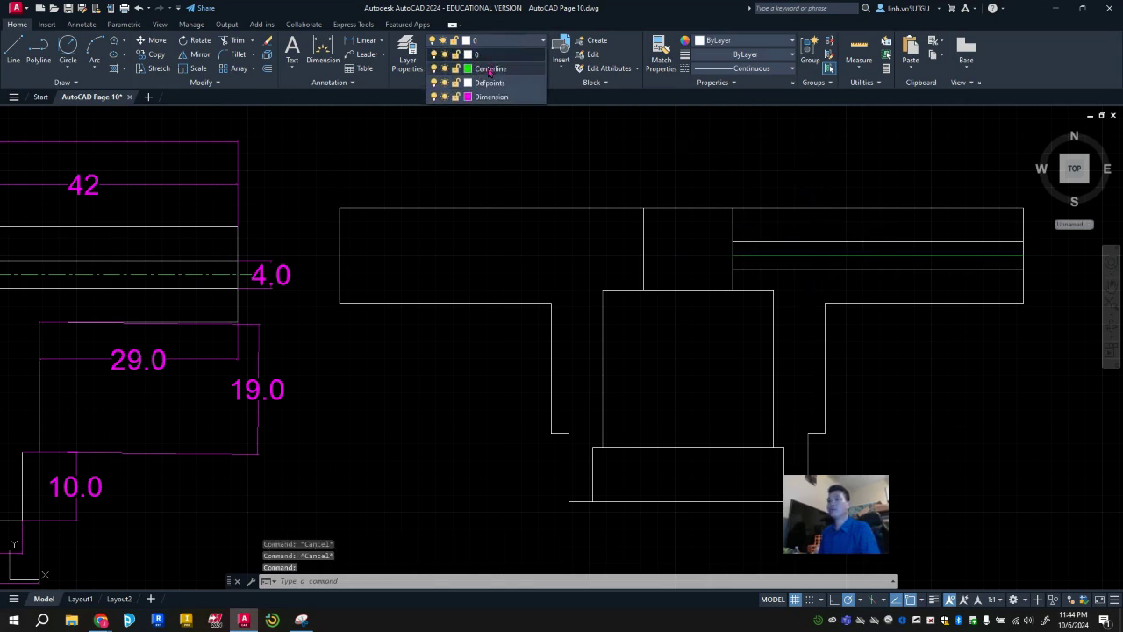
left_click(491, 68)
left_click(748, 69)
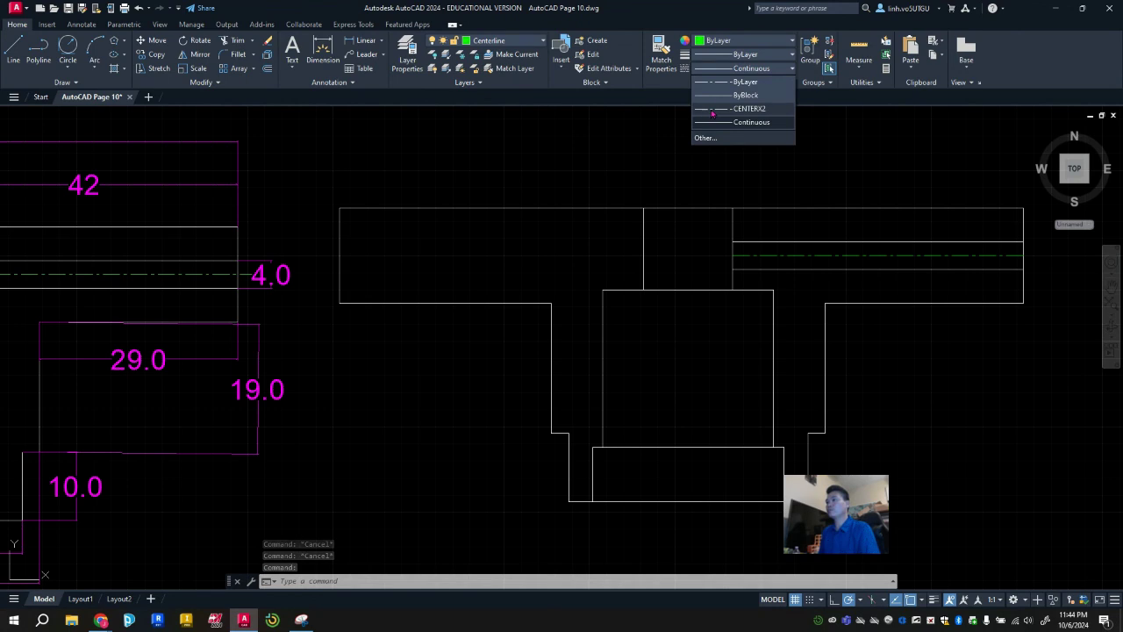
left_click(723, 109)
key("Escape")
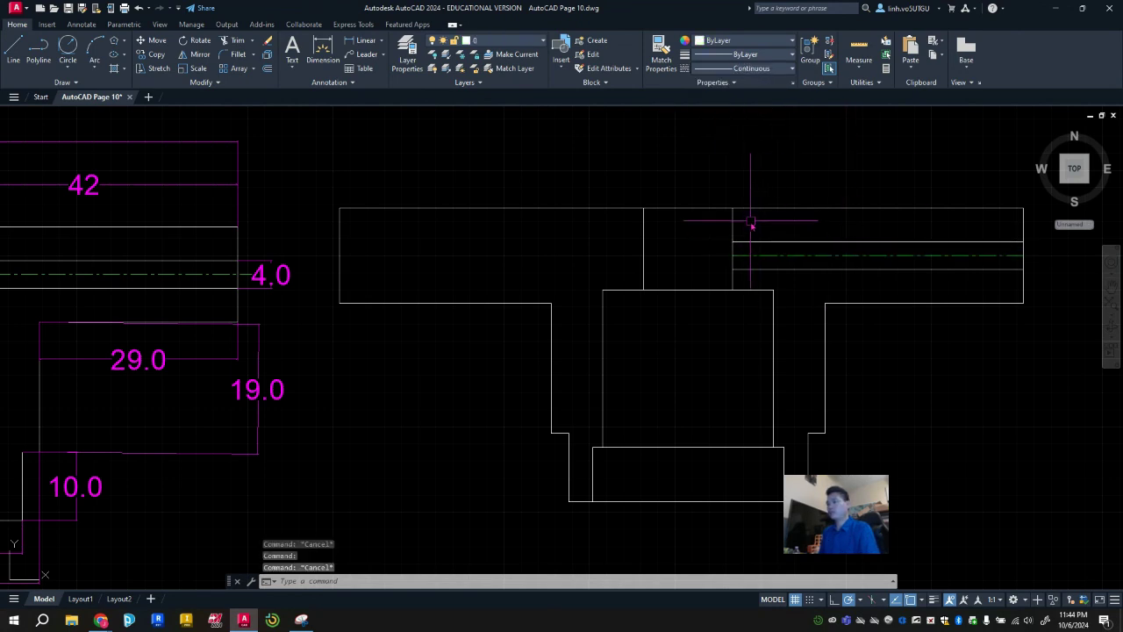
Offset the slot's left vertical edge 2 units to the left as a guide line.
type("o")
key("Return")
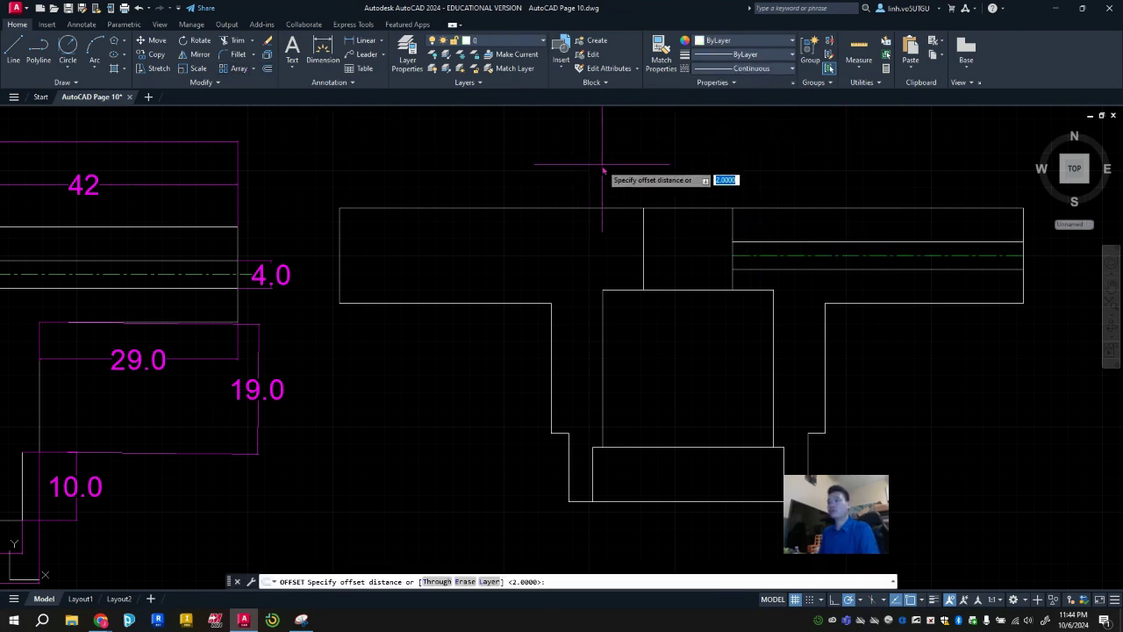
key("Return")
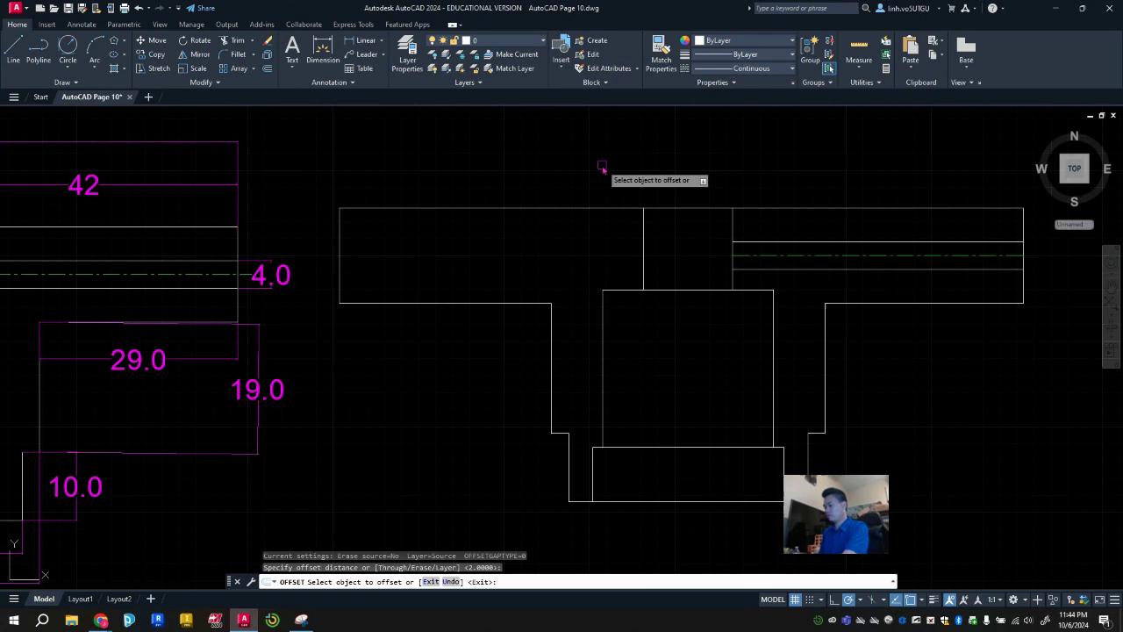
left_click(732, 230)
left_click(671, 230)
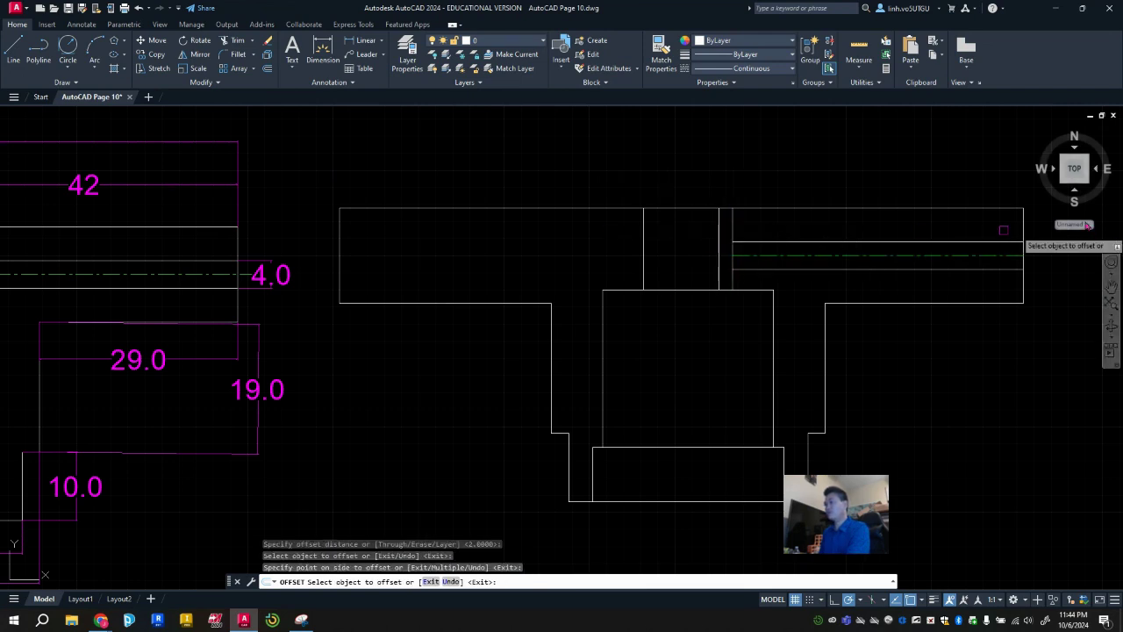
left_click(1022, 230)
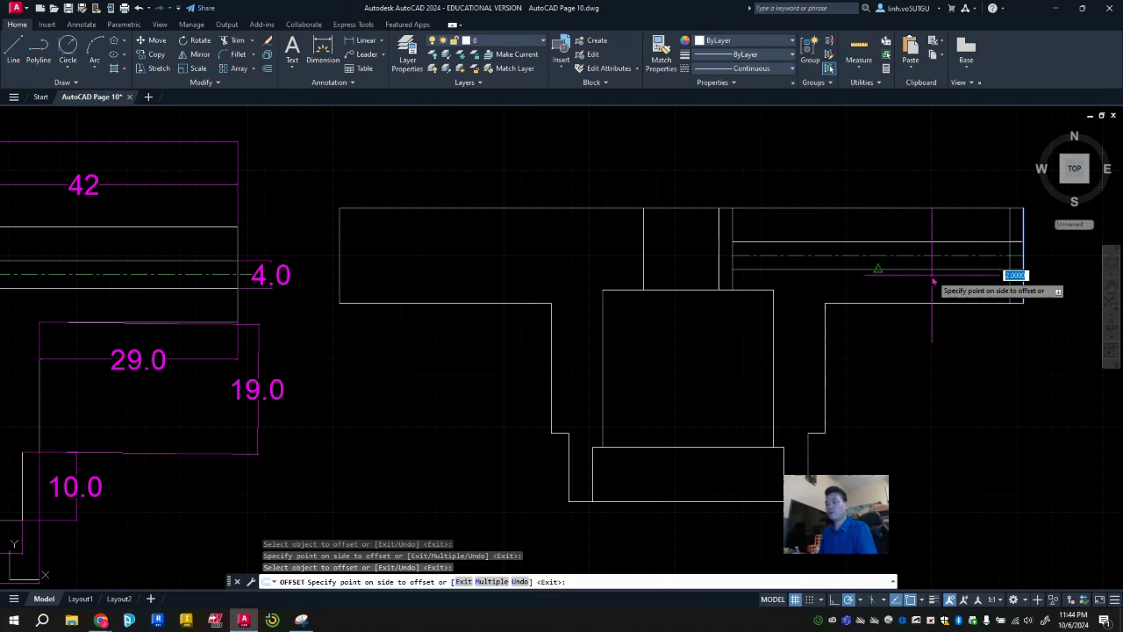
key("Escape")
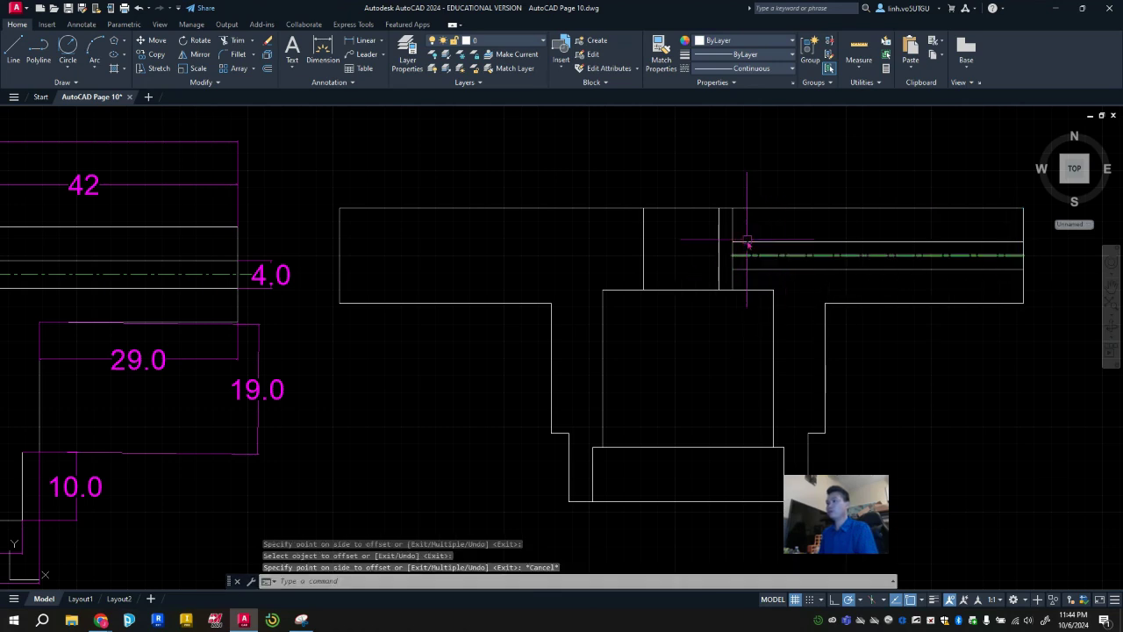
Extend the centerline left to the new guide line.
left_click(237, 40)
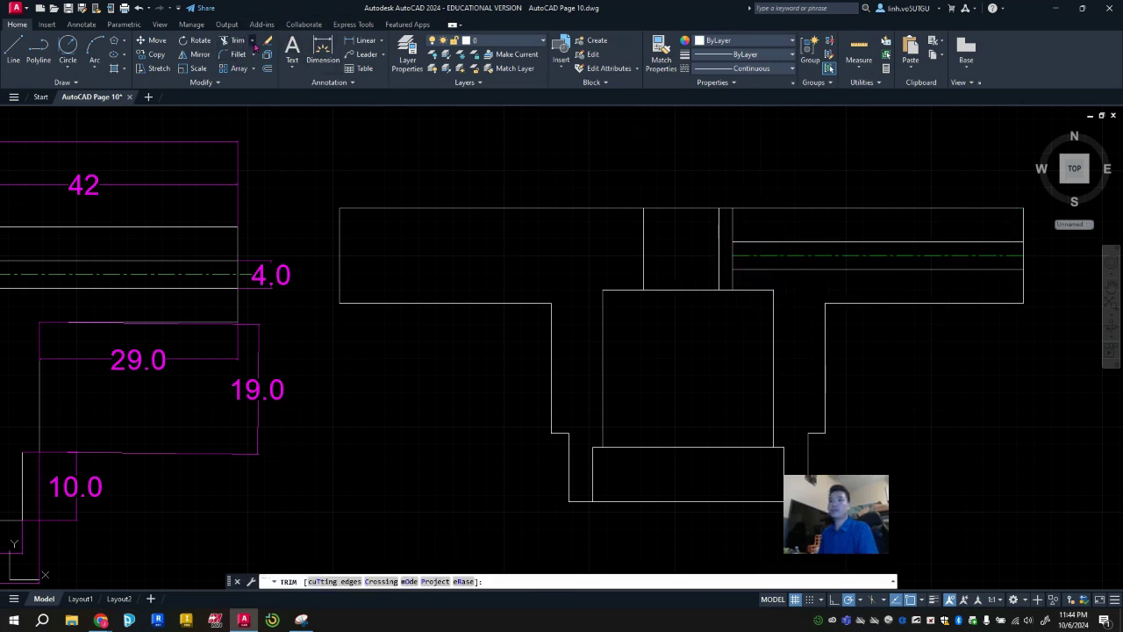
left_click(253, 41)
left_click(240, 77)
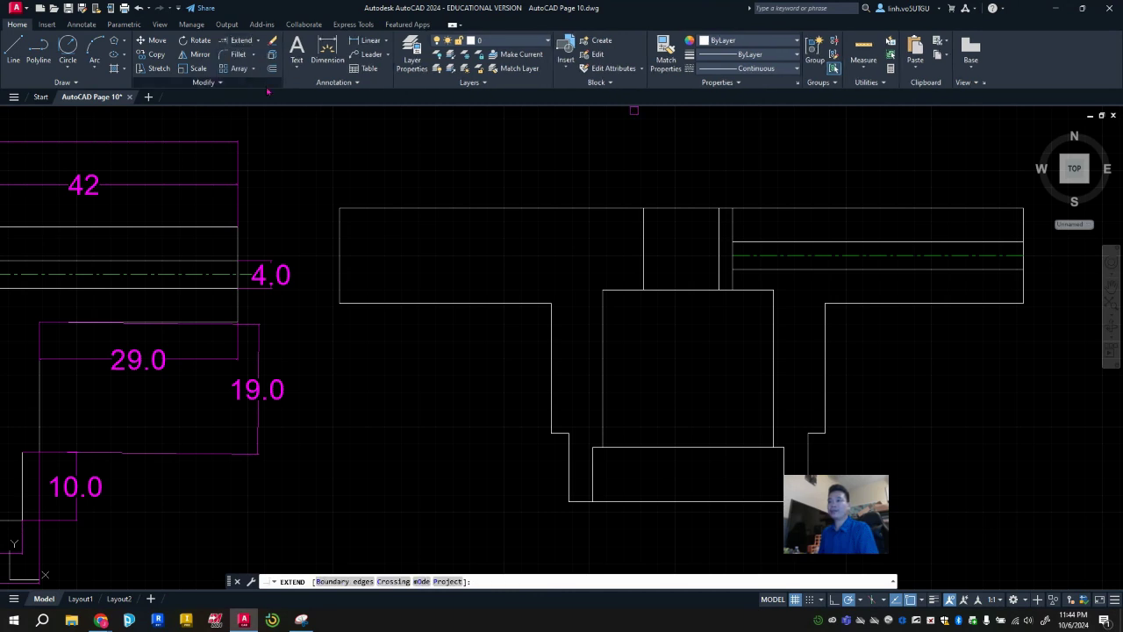
left_click(778, 259)
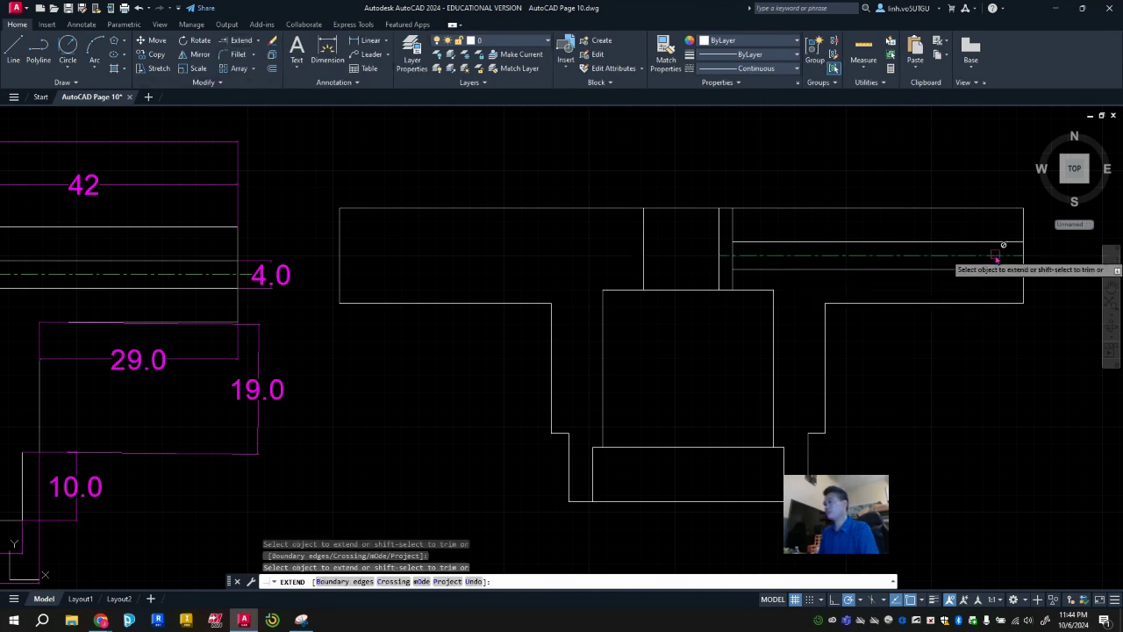
Offset the part's right edge 2 units outward as a second guide line.
key("Escape")
scroll(1003, 321, "down", 4)
scroll(1053, 317, "up", 2)
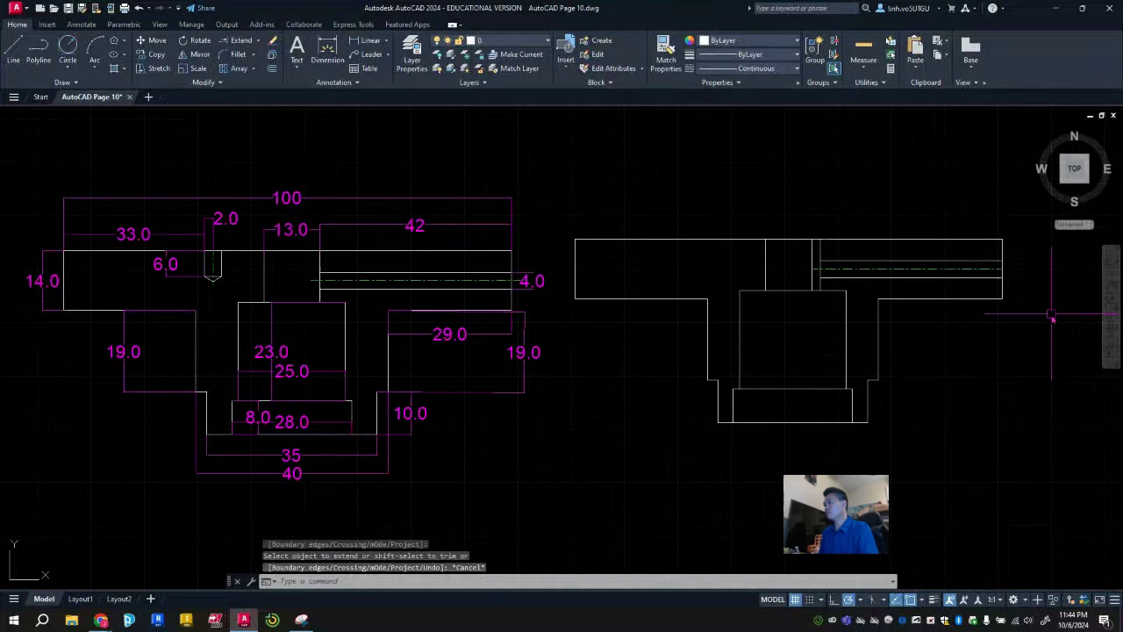
type("o")
key("Return")
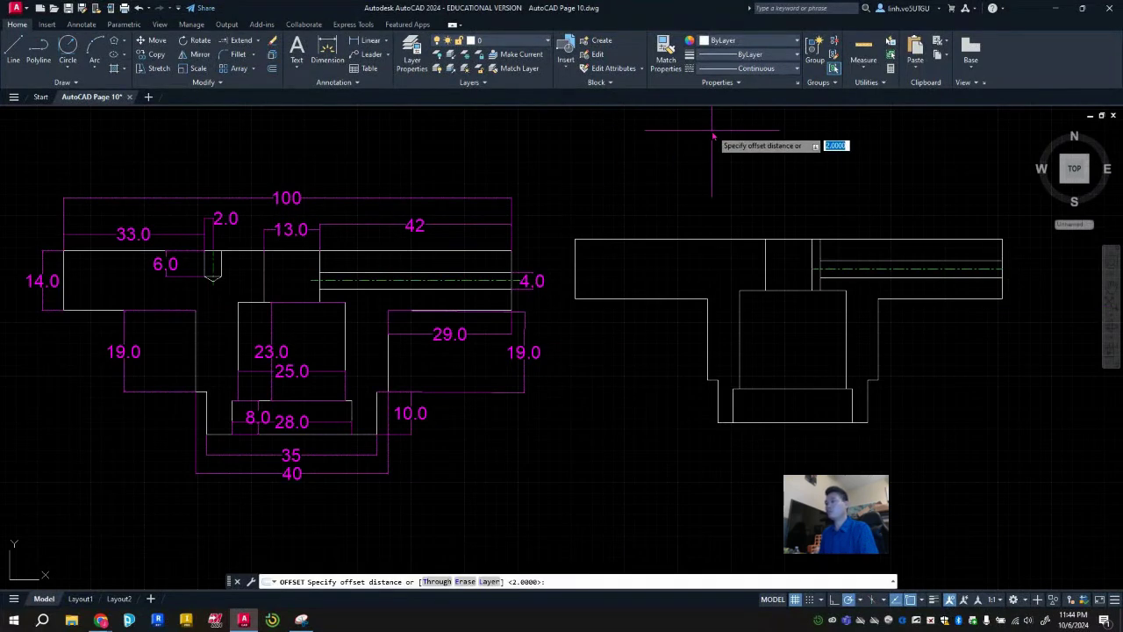
key("Return")
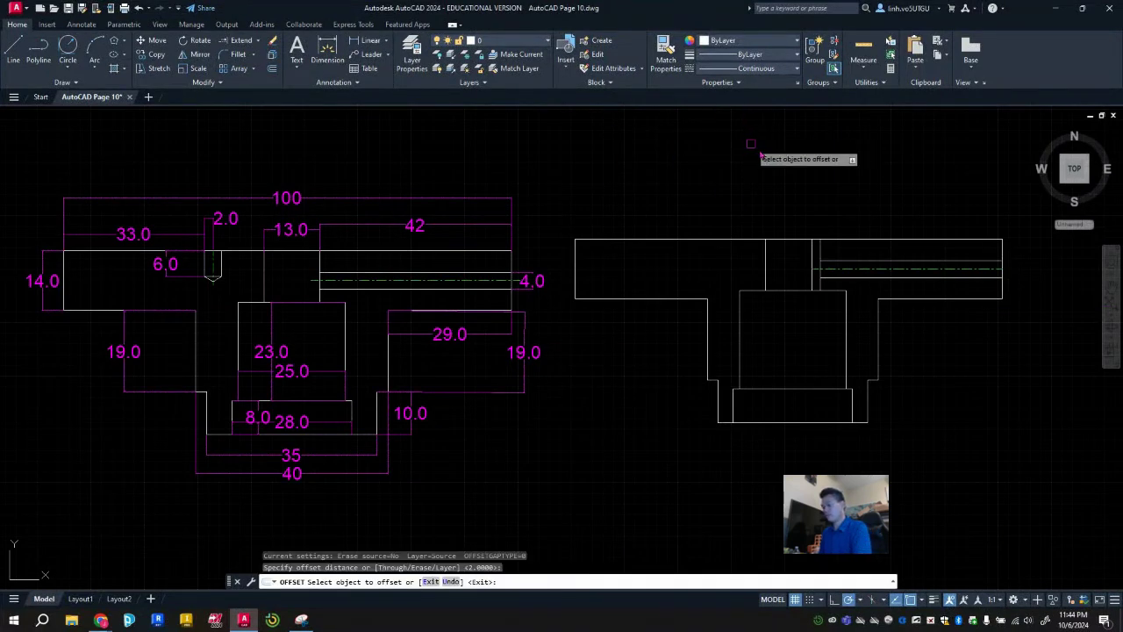
left_click(1003, 263)
left_click(1048, 255)
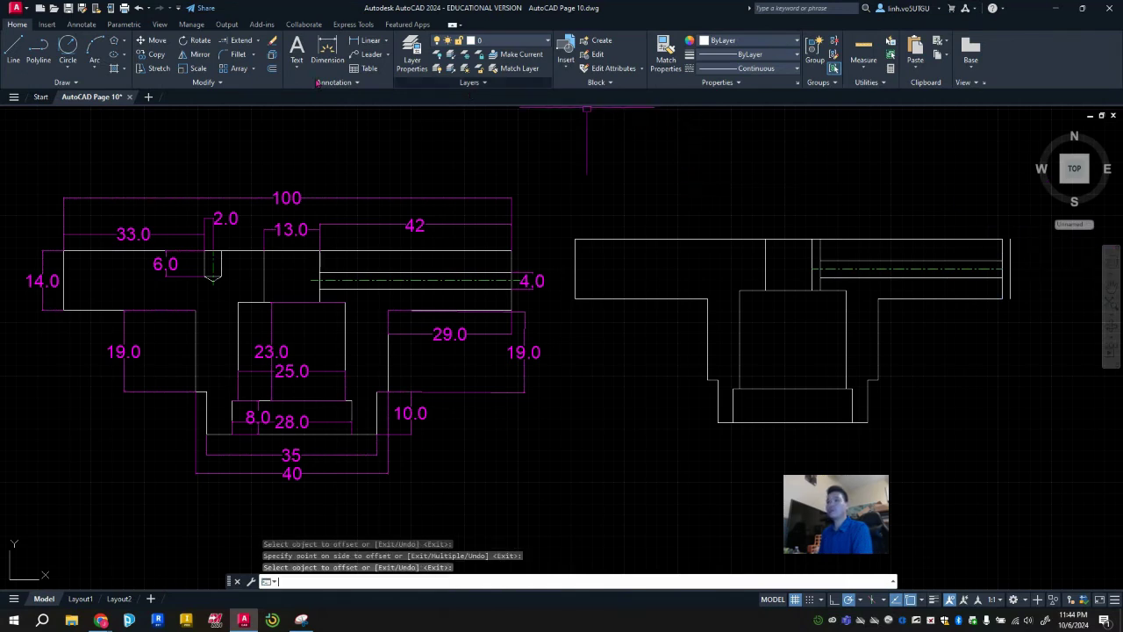
key("Return")
Extend the green centerline right to the new guide line.
left_click(976, 270)
scroll(974, 263, "up", 5)
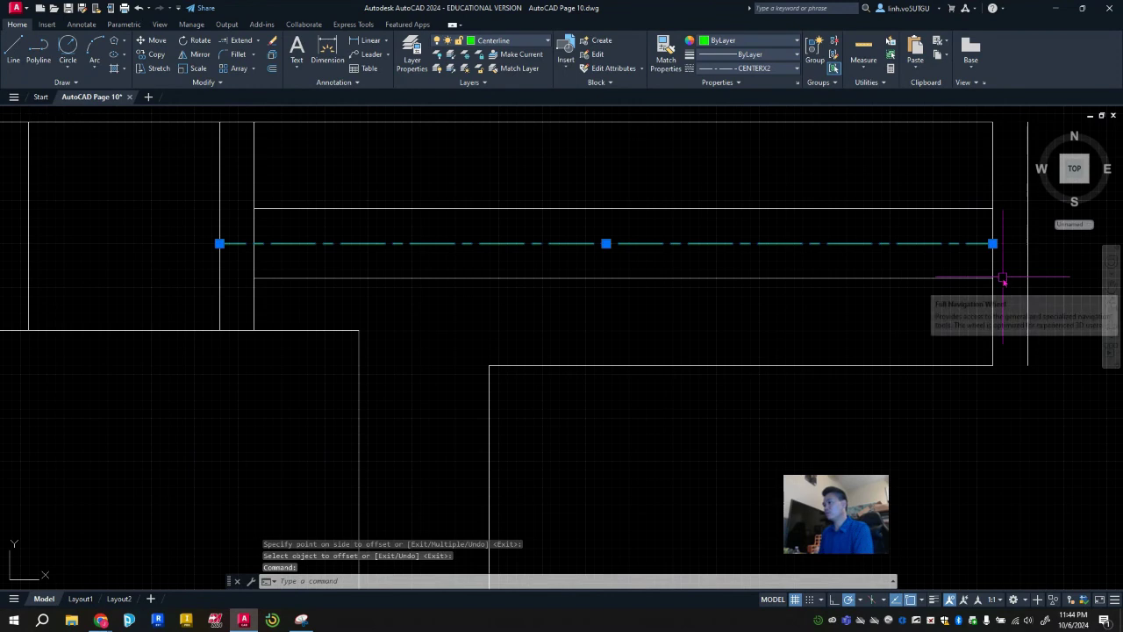
key("Escape")
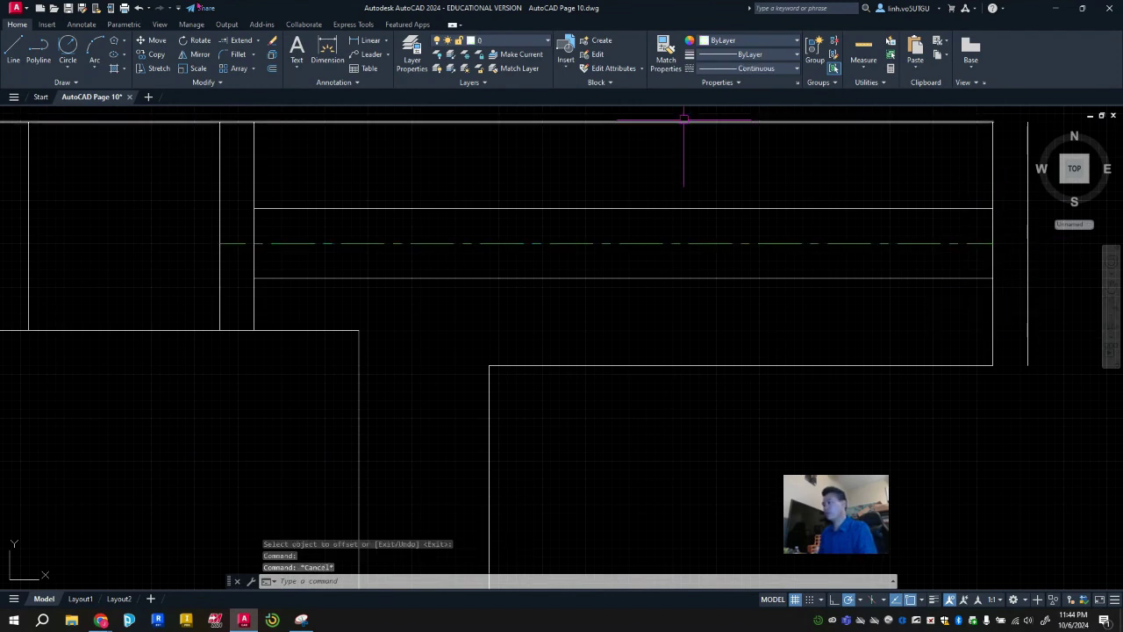
left_click(242, 44)
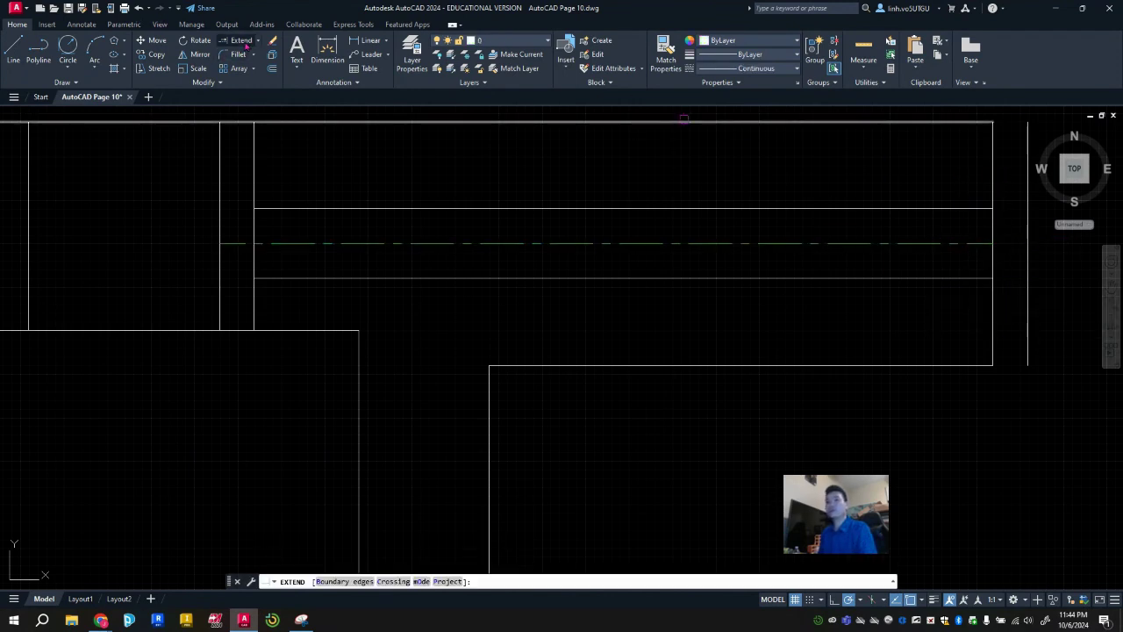
left_click(917, 243)
key("Escape")
Delete both temporary guide lines.
left_click(1028, 275)
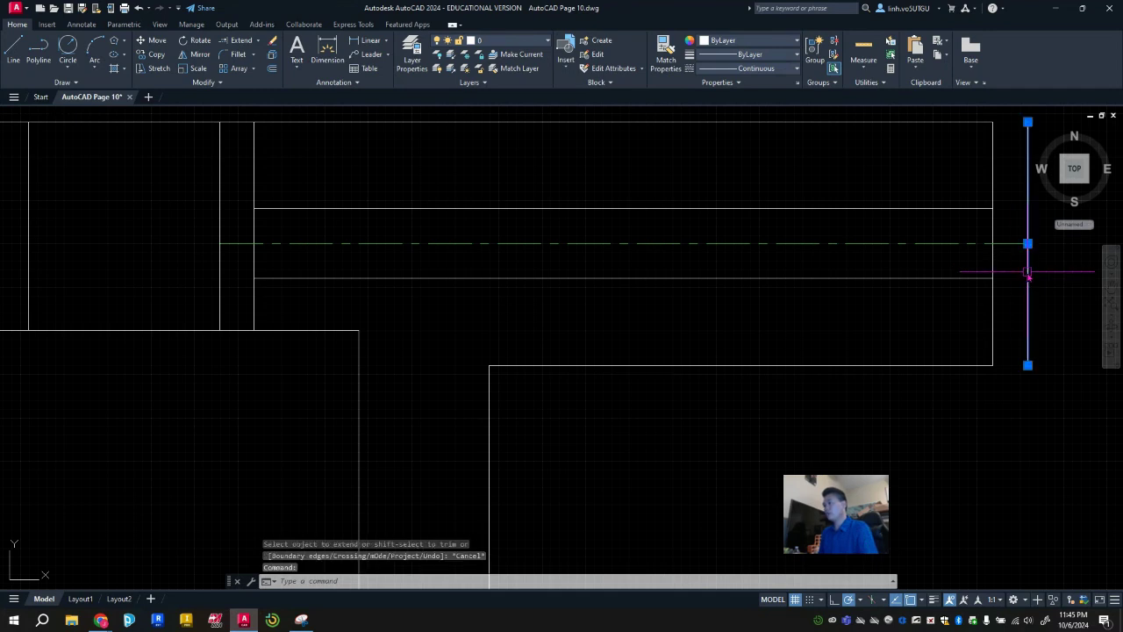
key("Delete")
left_click(219, 175)
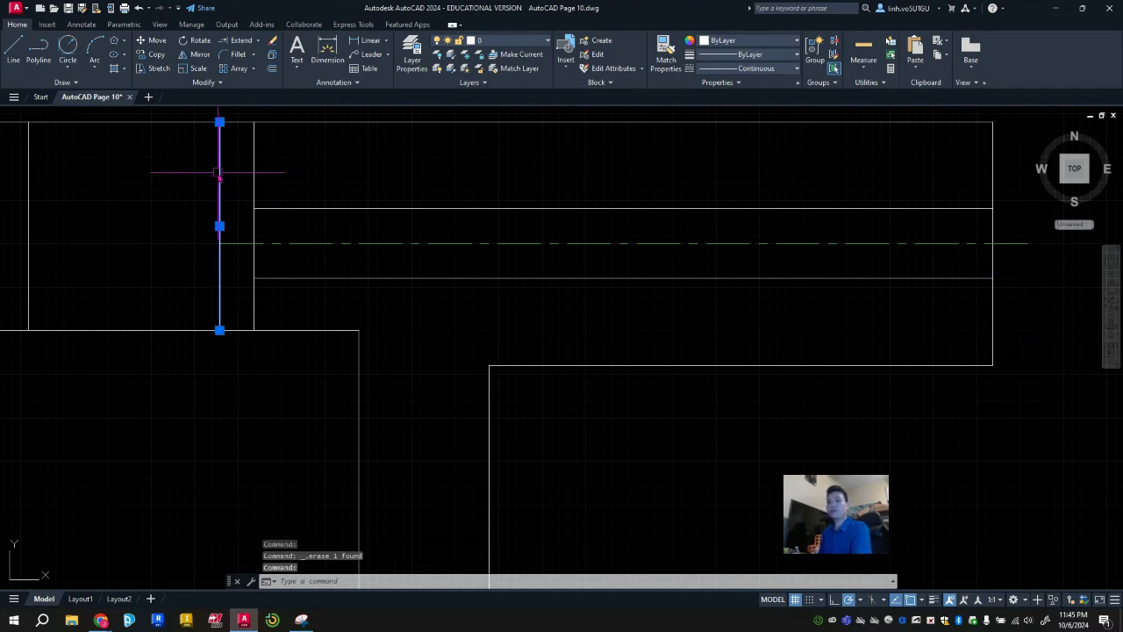
key("Delete")
scroll(471, 255, "down", 3)
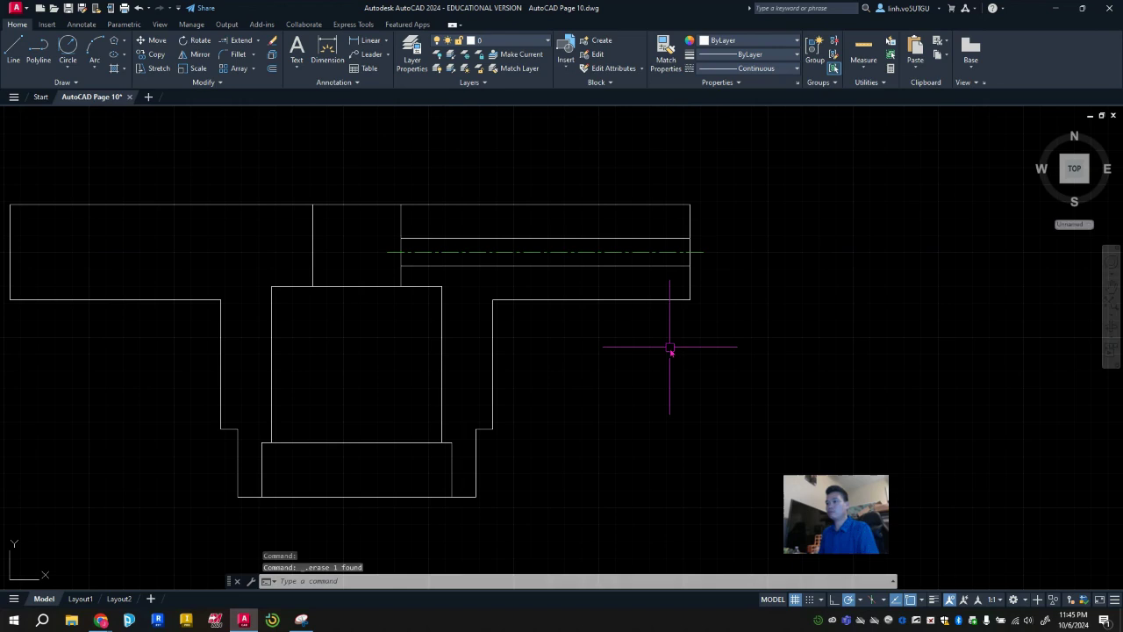
Recentre the right outline and draw a 33-unit line from its top-left corner.
middle_click_drag(671, 348, 930, 333)
middle_click_drag(502, 339, 726, 371)
scroll(659, 350, "down", 2)
scroll(139, 268, "up", 2)
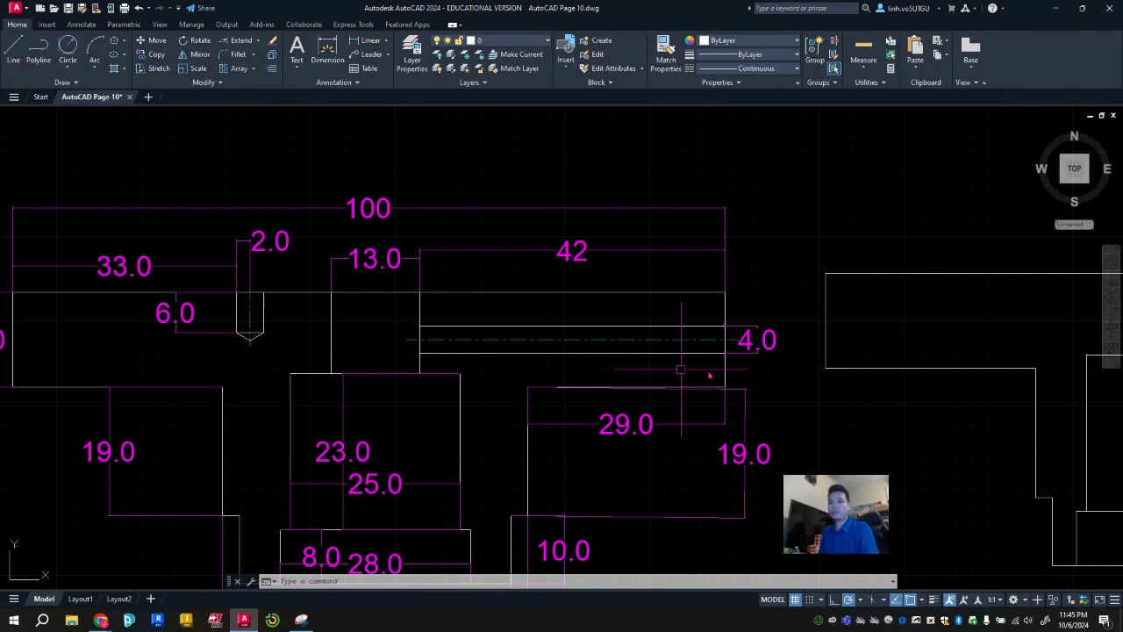
middle_click_drag(954, 399, 677, 397)
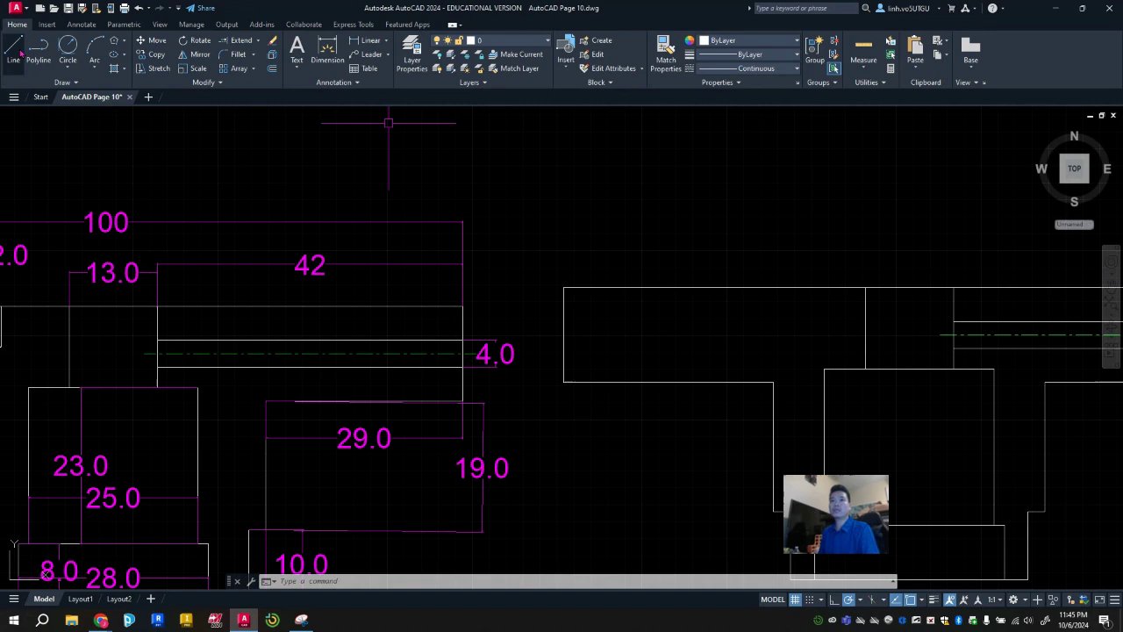
type("l")
key("Return")
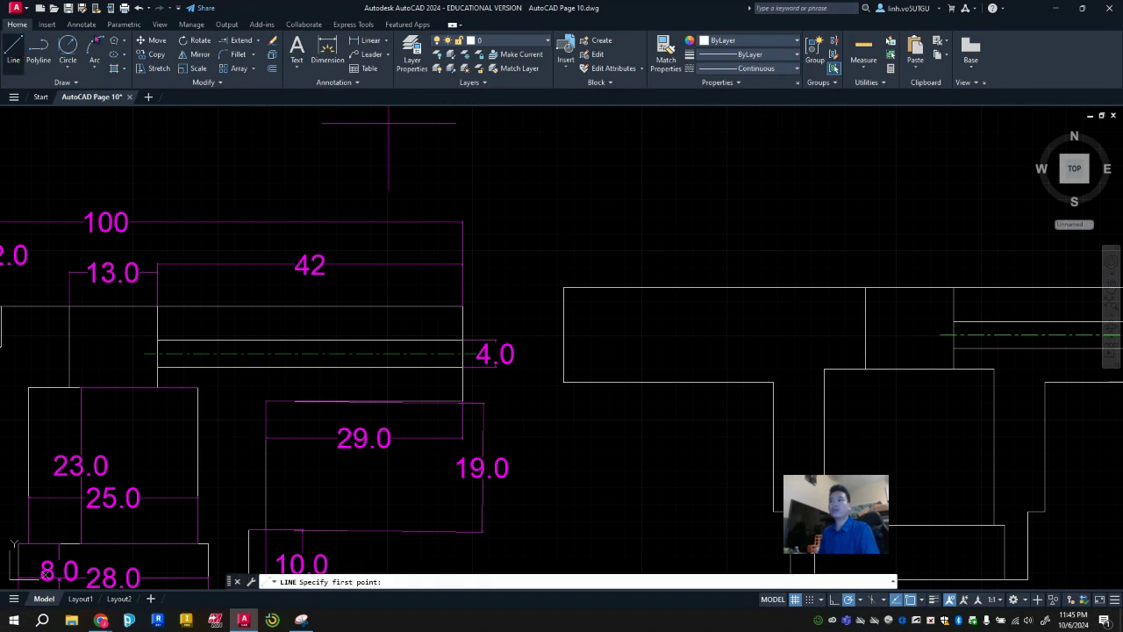
left_click(563, 288)
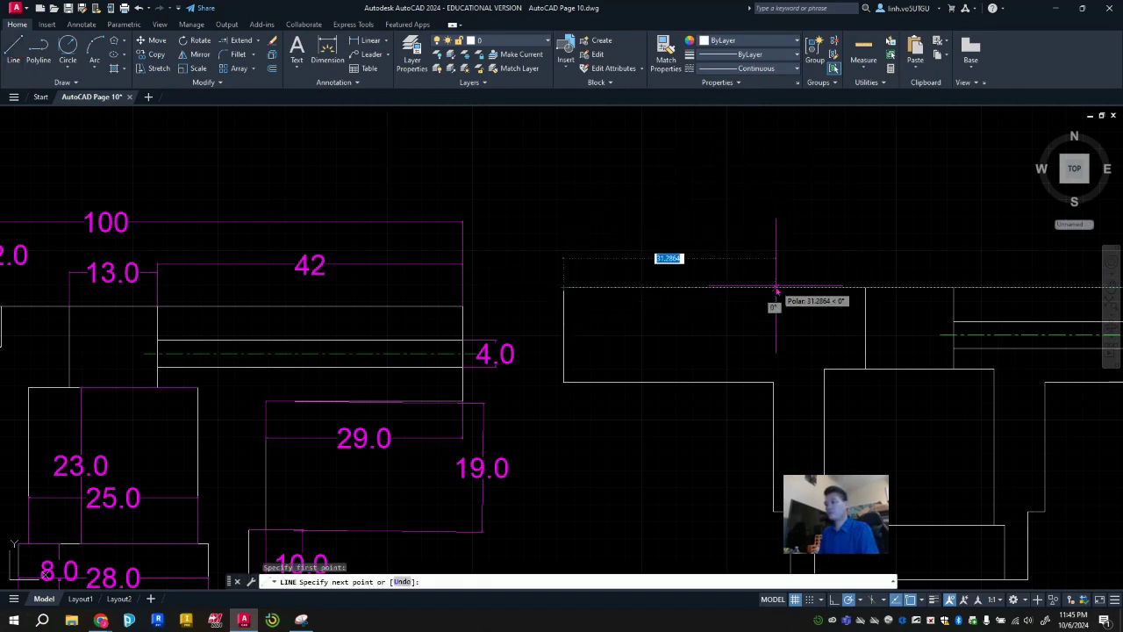
type("tr")
key("Return")
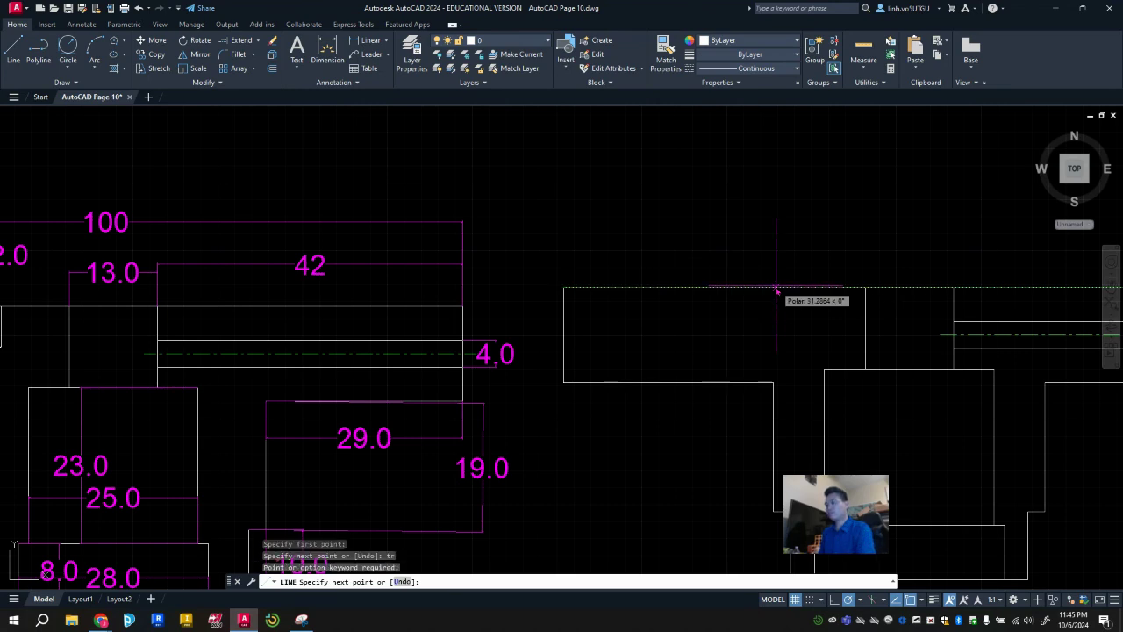
type("33")
key("Return")
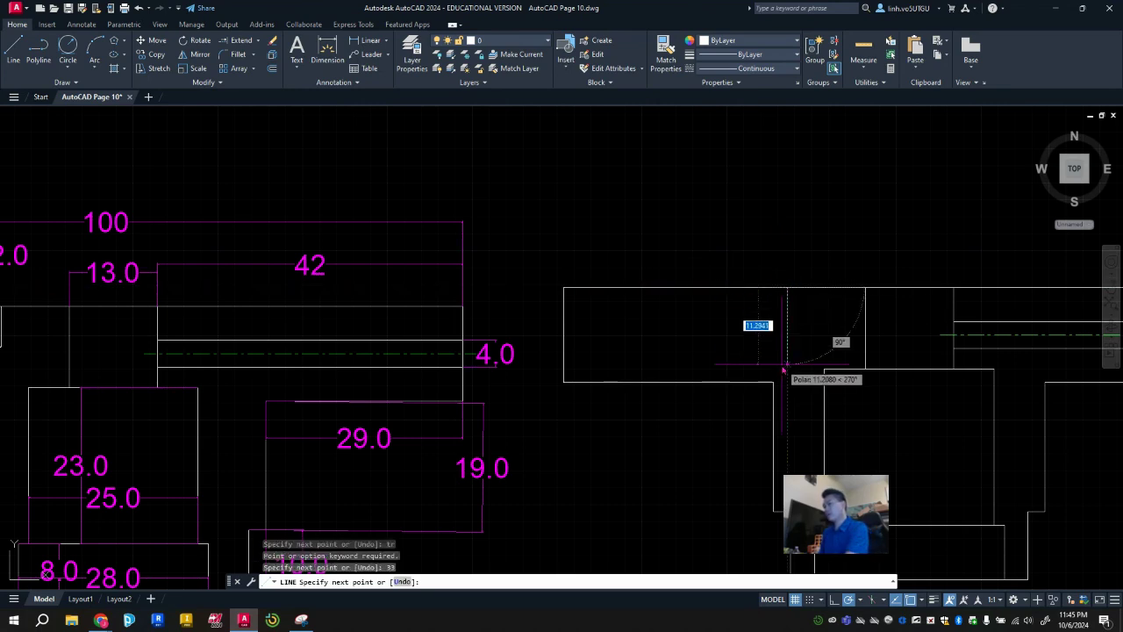
key("Escape")
key("Escape")
key("Escape")
key("Escape")
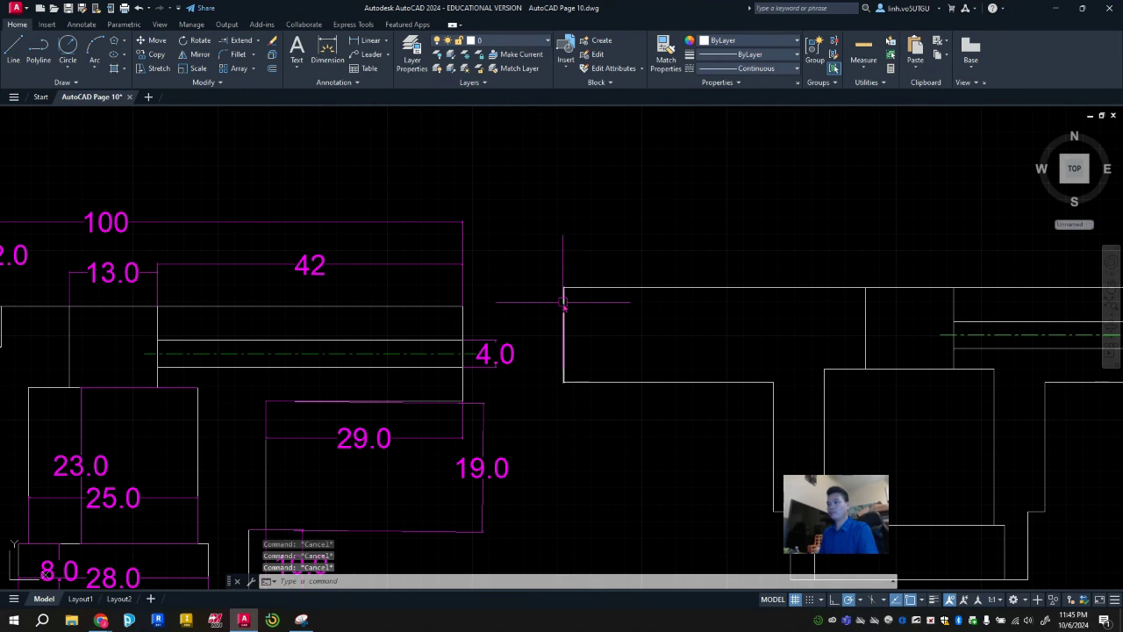
Replace the old top edge with a 33-unit line ending in a 6-unit drop.
left_click(595, 290)
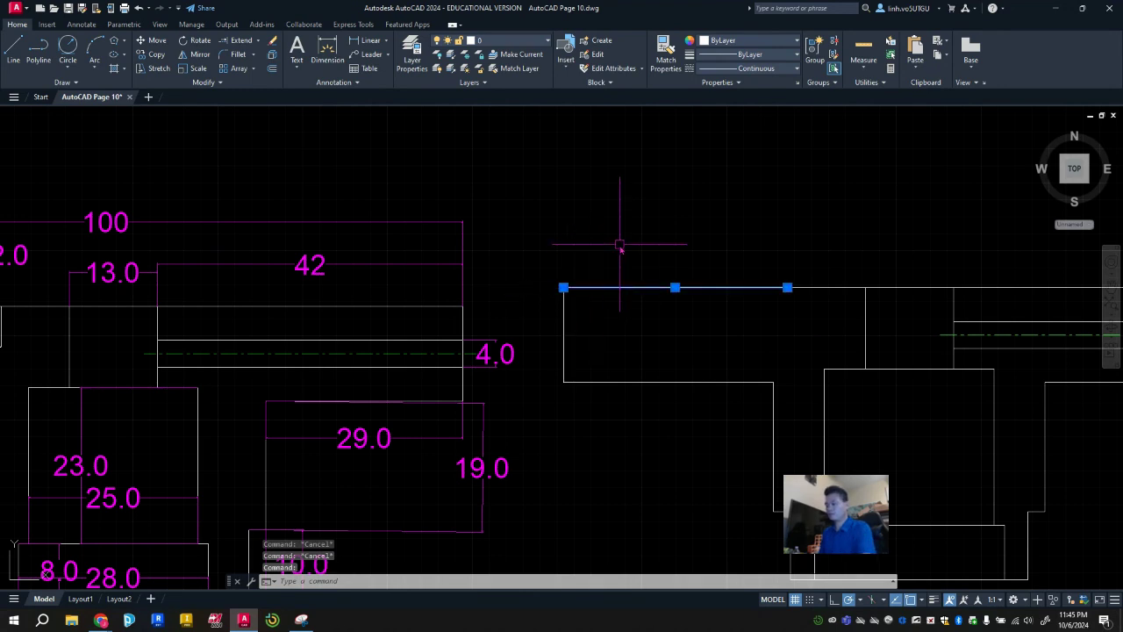
key("Delete")
left_click(13, 52)
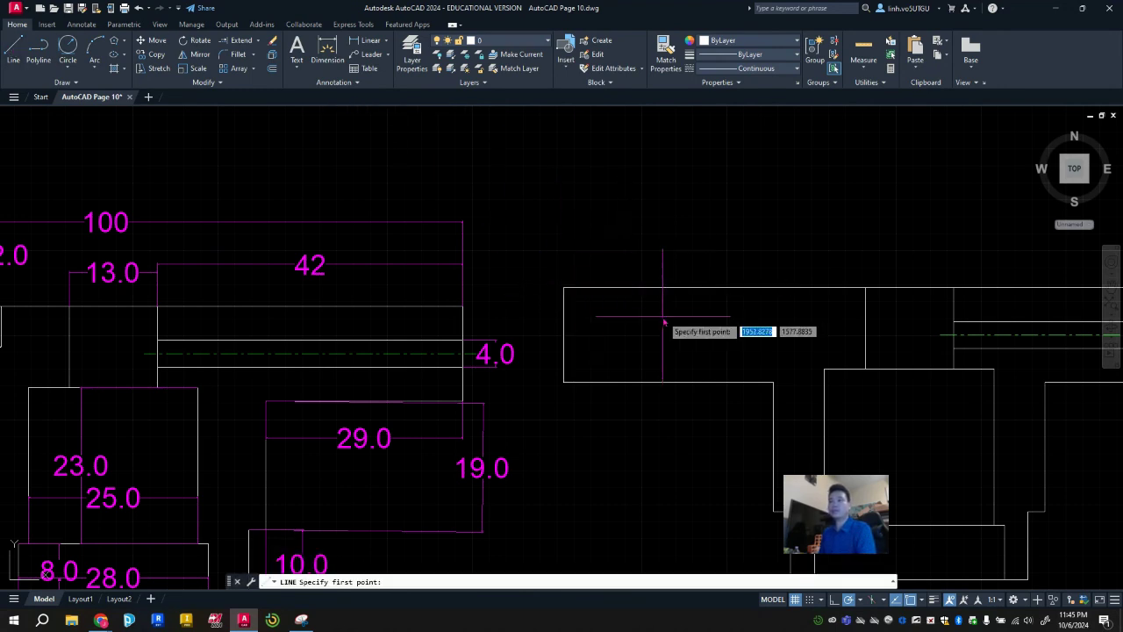
left_click(563, 287)
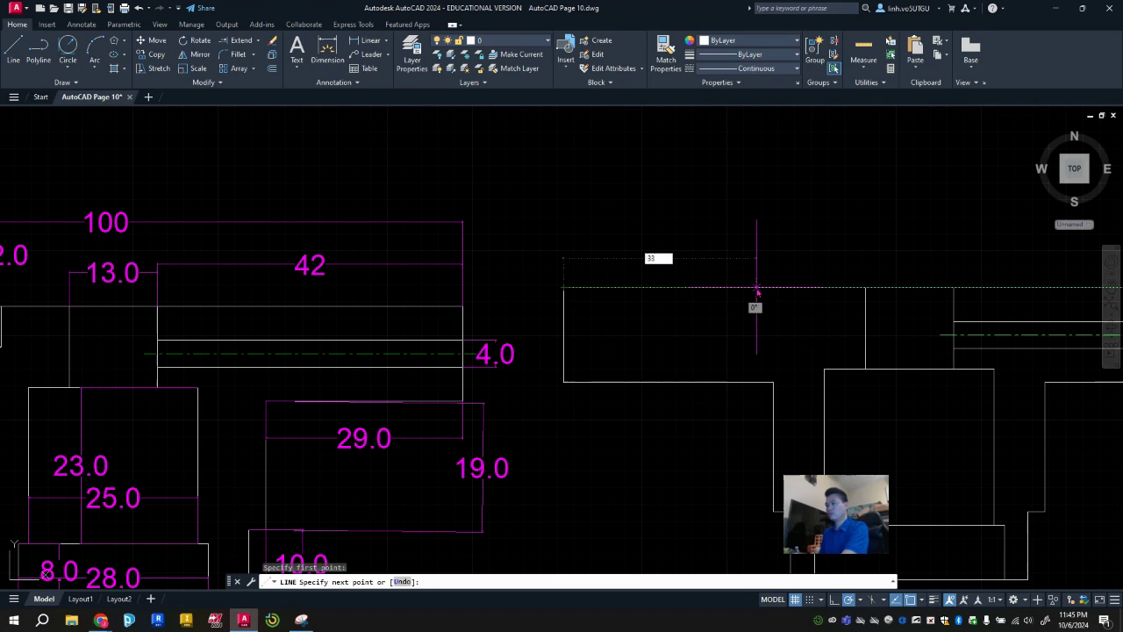
type("33")
key("Return")
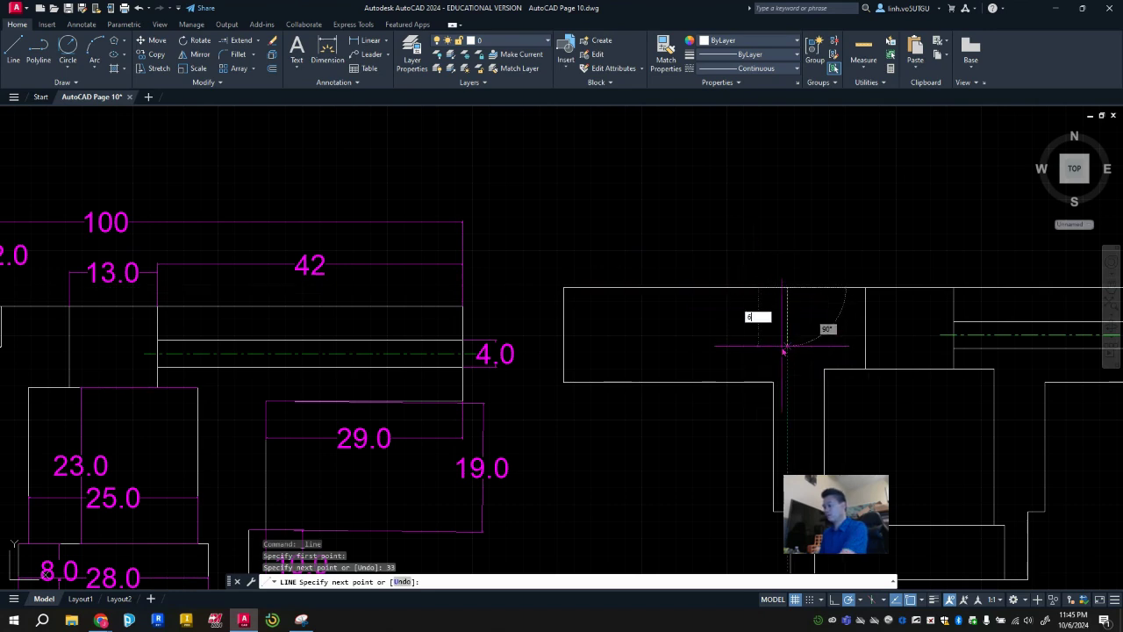
type("6")
key("Return")
key("Escape")
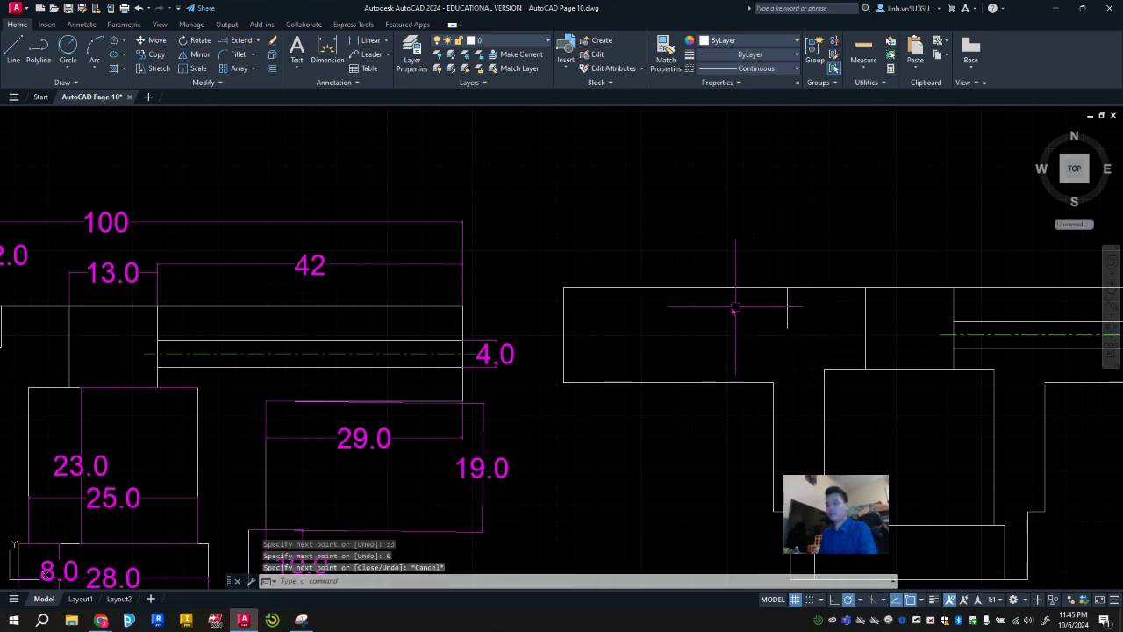
left_click(716, 287)
Erase the leftover top segment and offset the 6-unit vertical line 2 units right twice.
key("Delete")
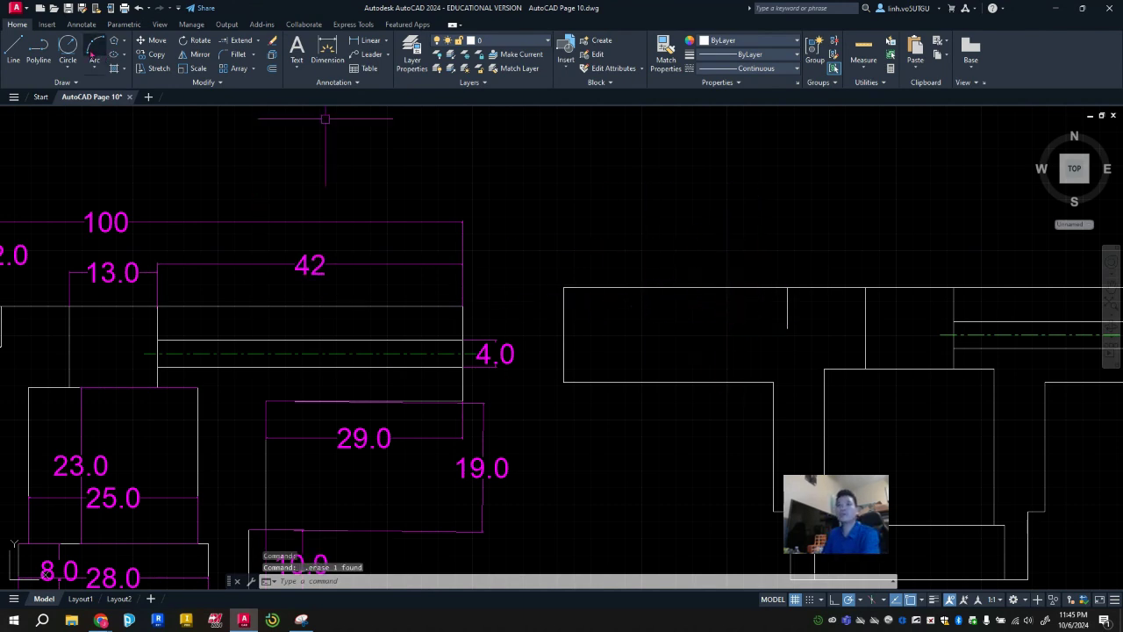
left_click(272, 70)
middle_click_drag(110, 349, 203, 327)
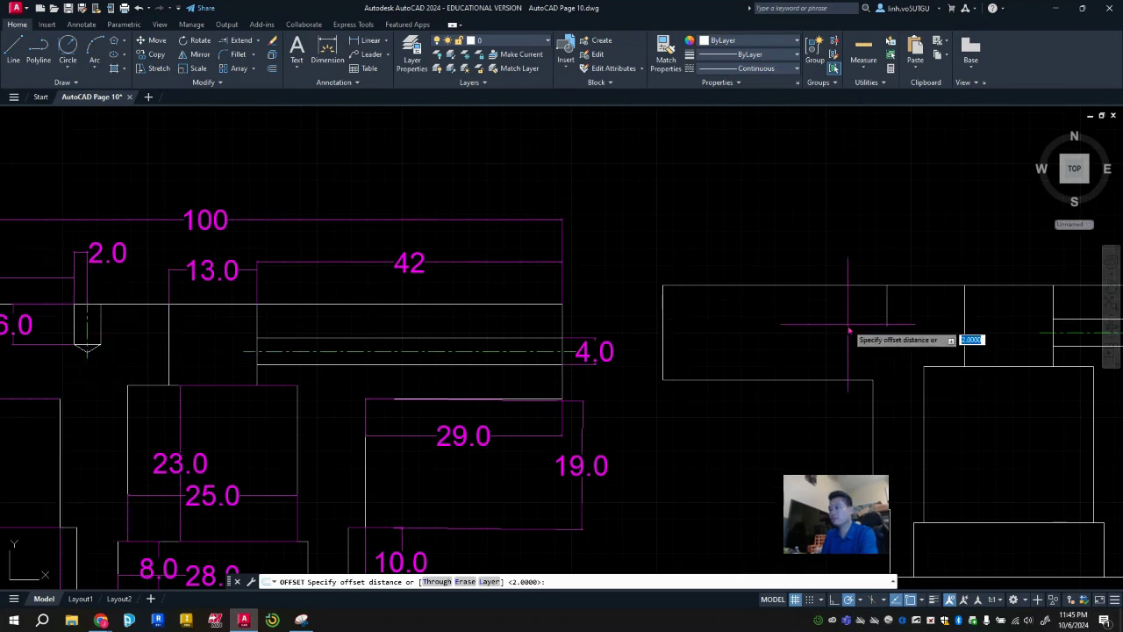
key("Return")
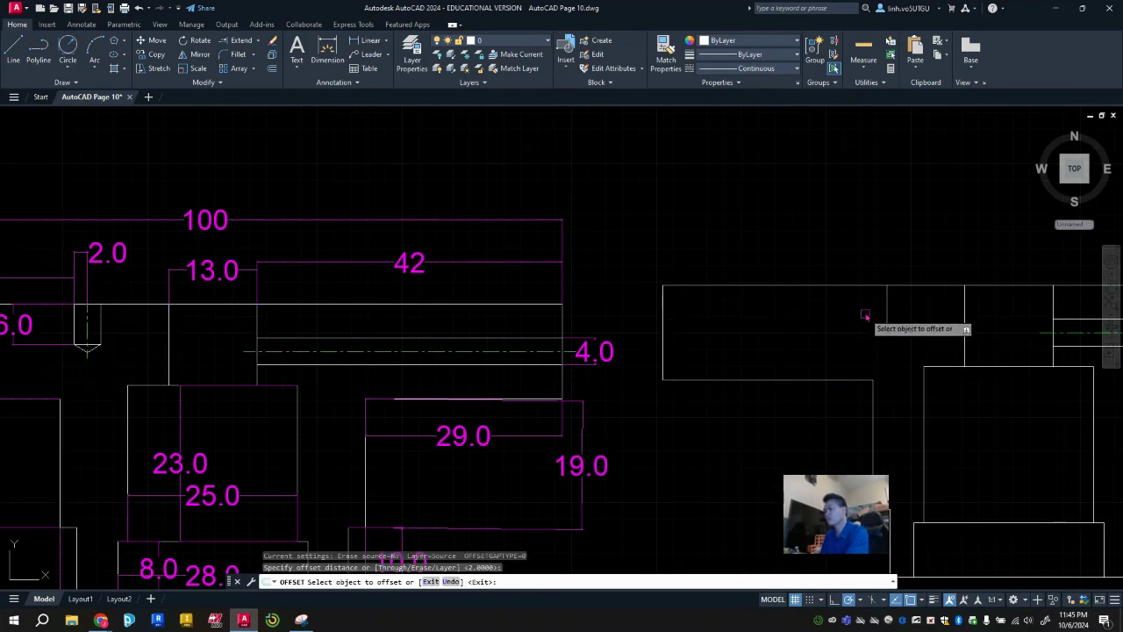
left_click(887, 303)
left_click(898, 307)
left_click(900, 300)
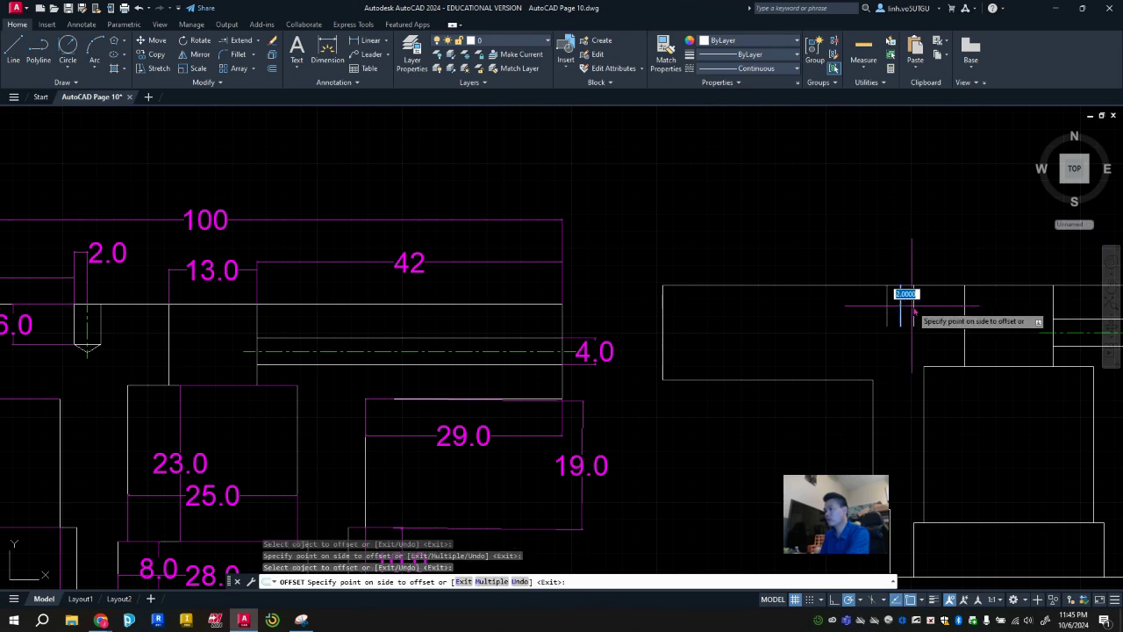
left_click(917, 313)
key("Return")
Draw a line closing the hole's bottom between the left and right hole lines.
left_click(16, 51)
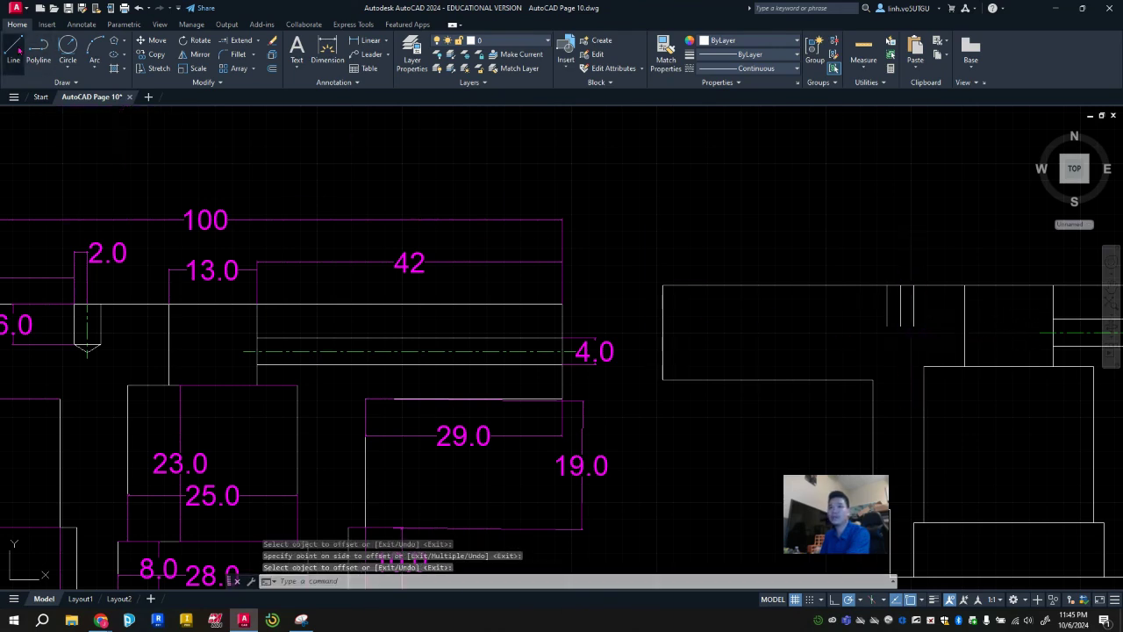
left_click(896, 326)
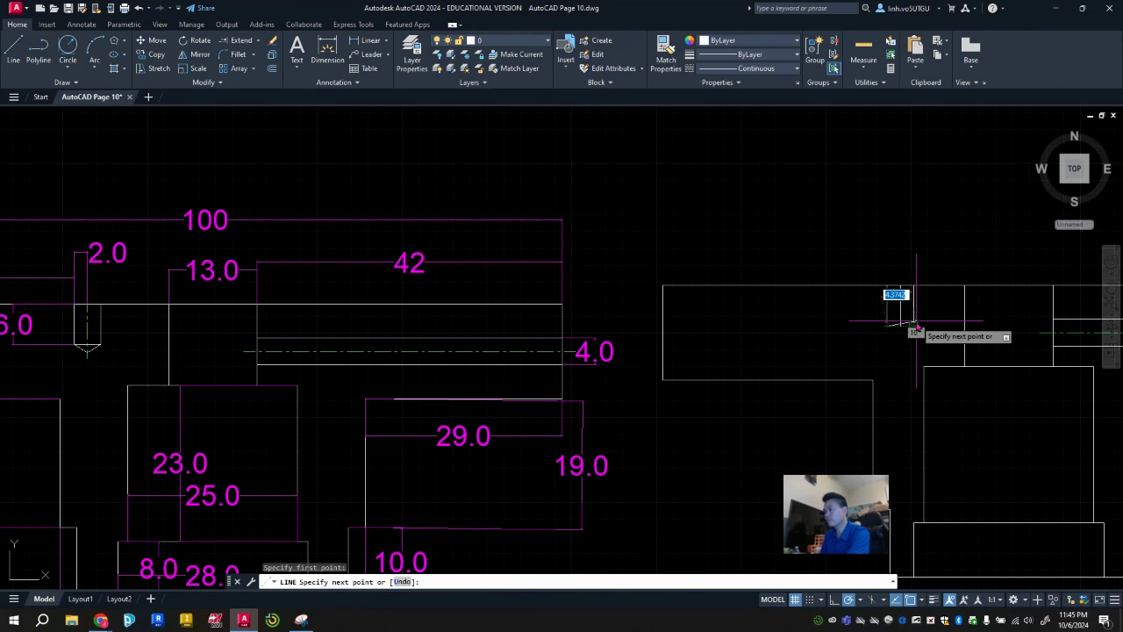
left_click(912, 326)
key("Escape")
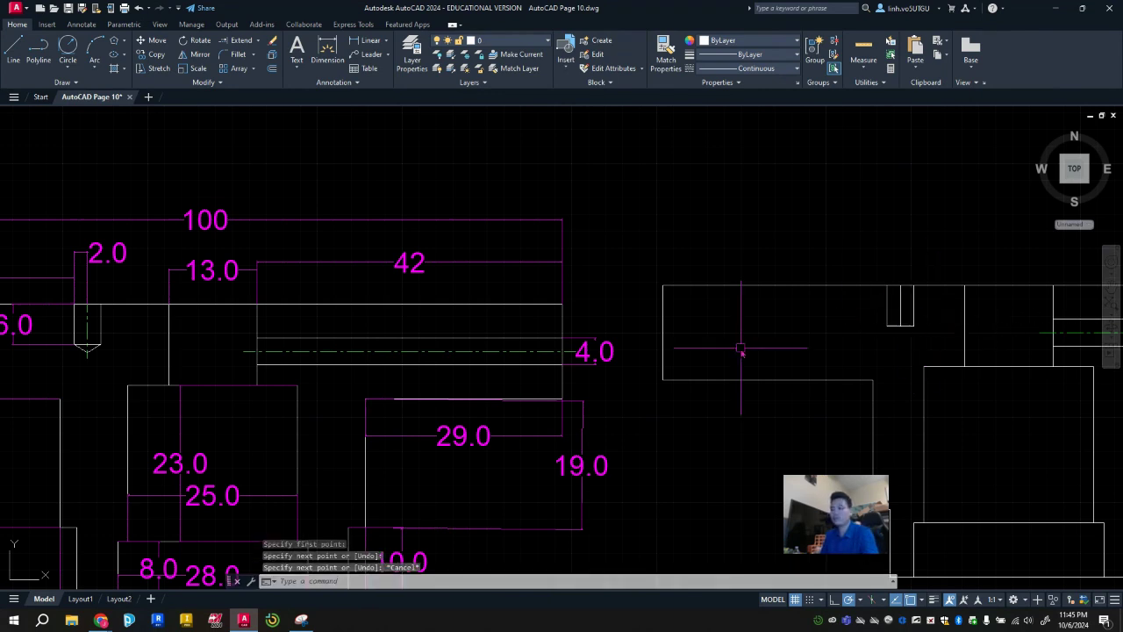
scroll(71, 346, "up", 6)
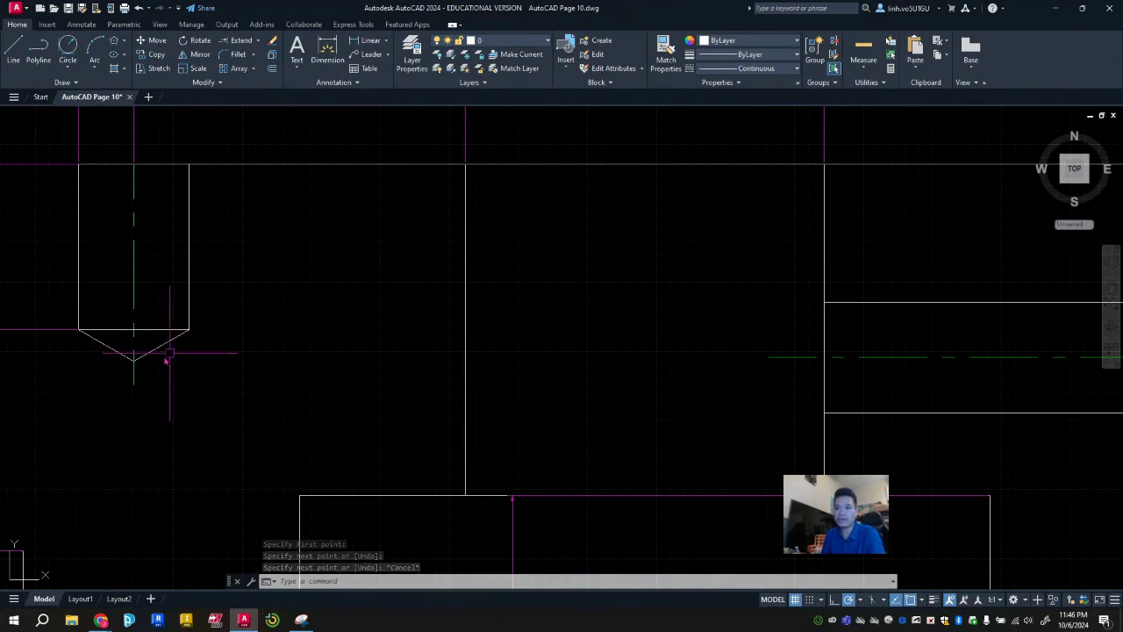
scroll(158, 358, "down", 4)
scroll(338, 379, "down", 2)
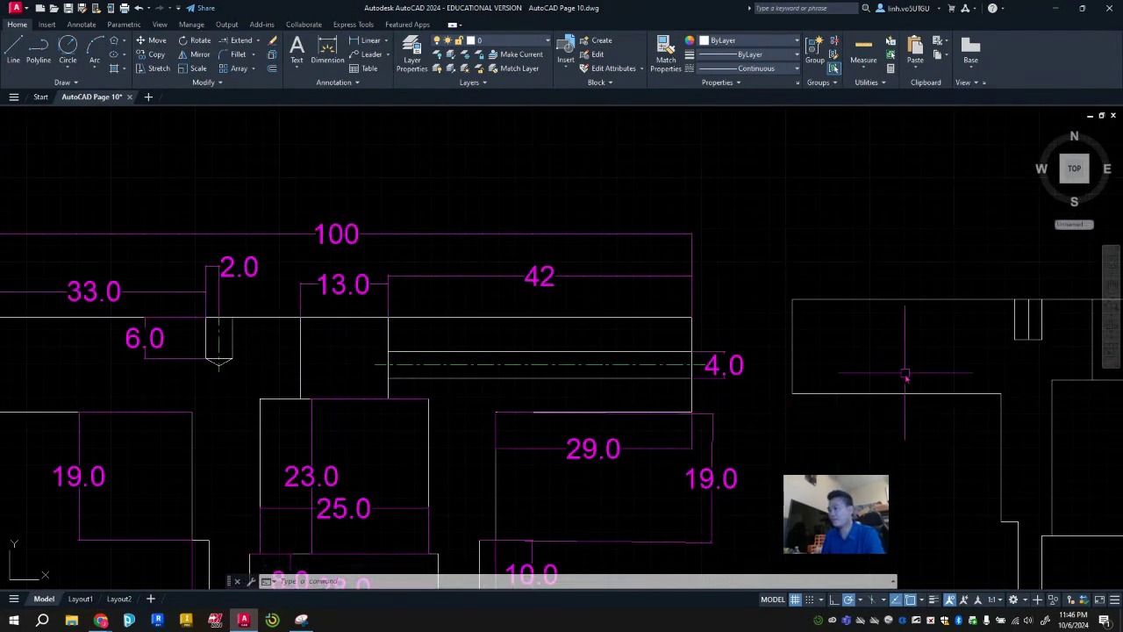
middle_click_drag(907, 376, 640, 383)
scroll(777, 364, "up", 2)
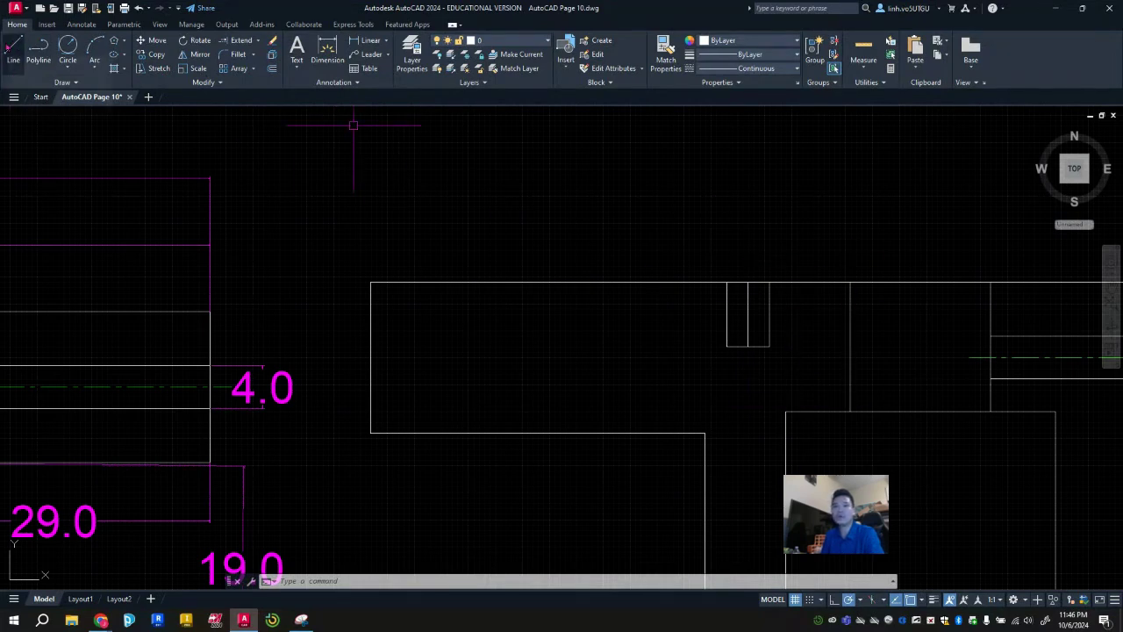
Offset the hole's bottom edge 2 units downward.
left_click(272, 68)
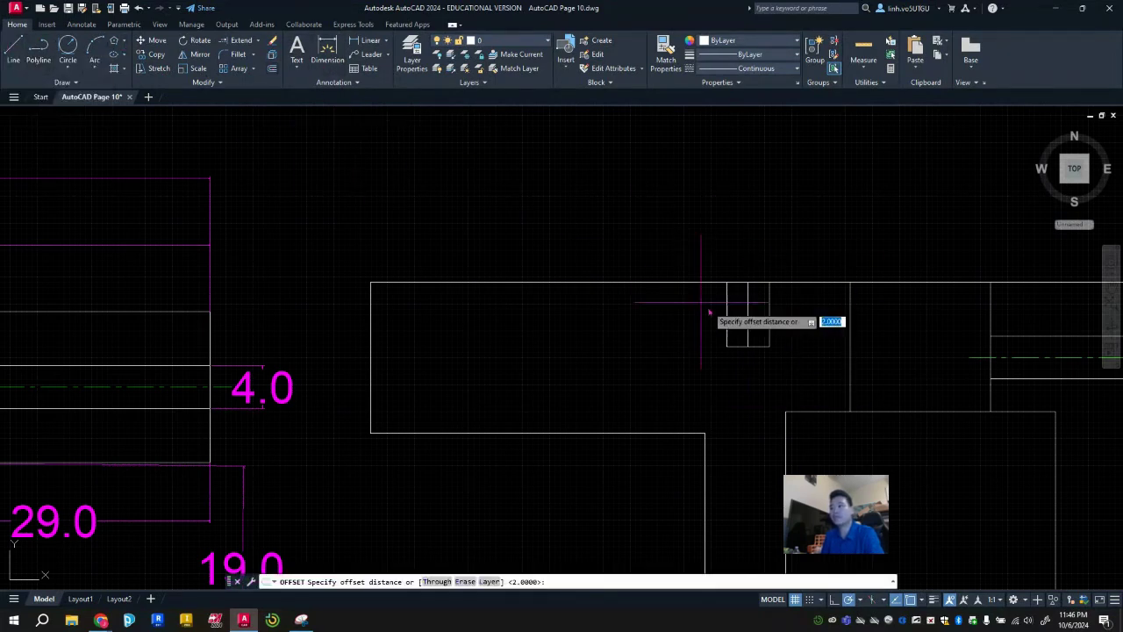
key("Return")
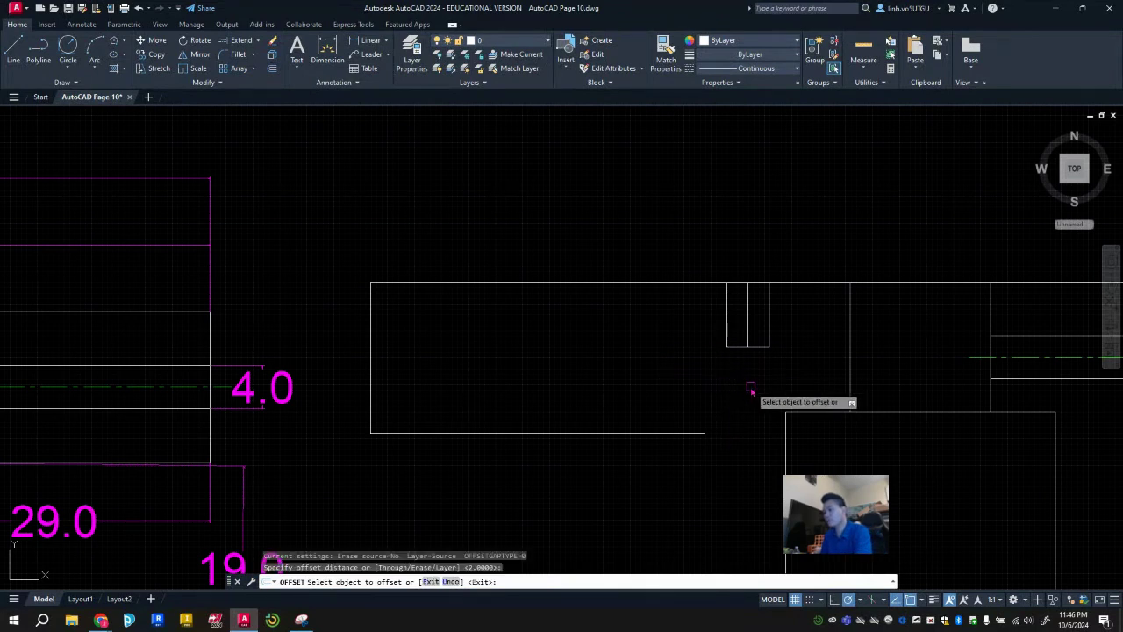
left_click(734, 347)
left_click(735, 379)
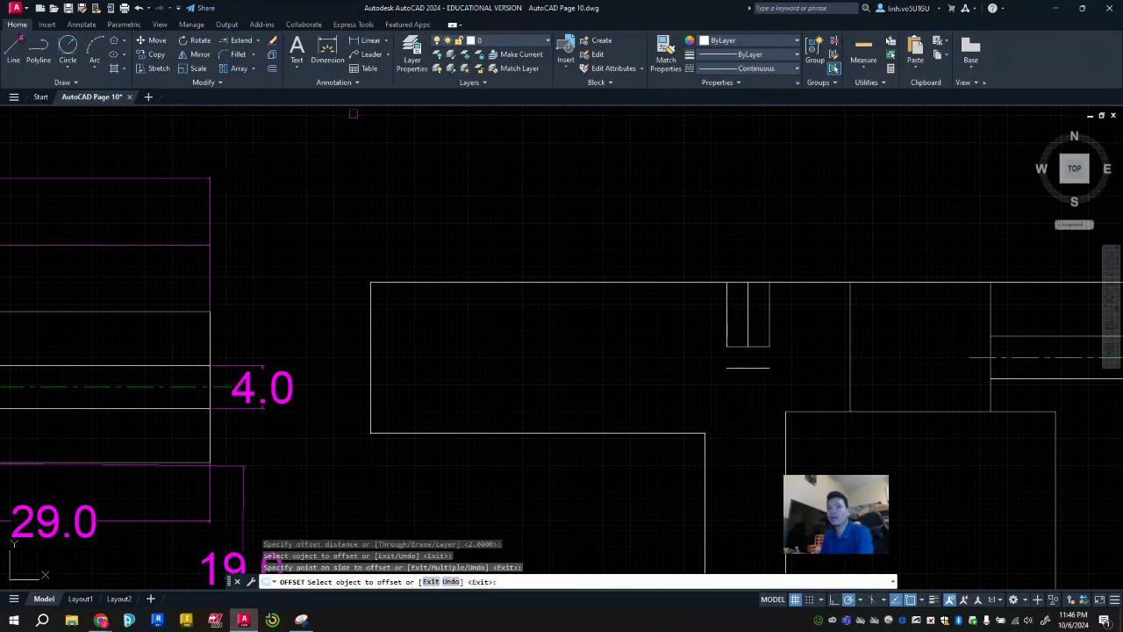
Draw two crossing diagonals between the hole's bottom corners and the lower line.
left_click(13, 51)
left_click(727, 348)
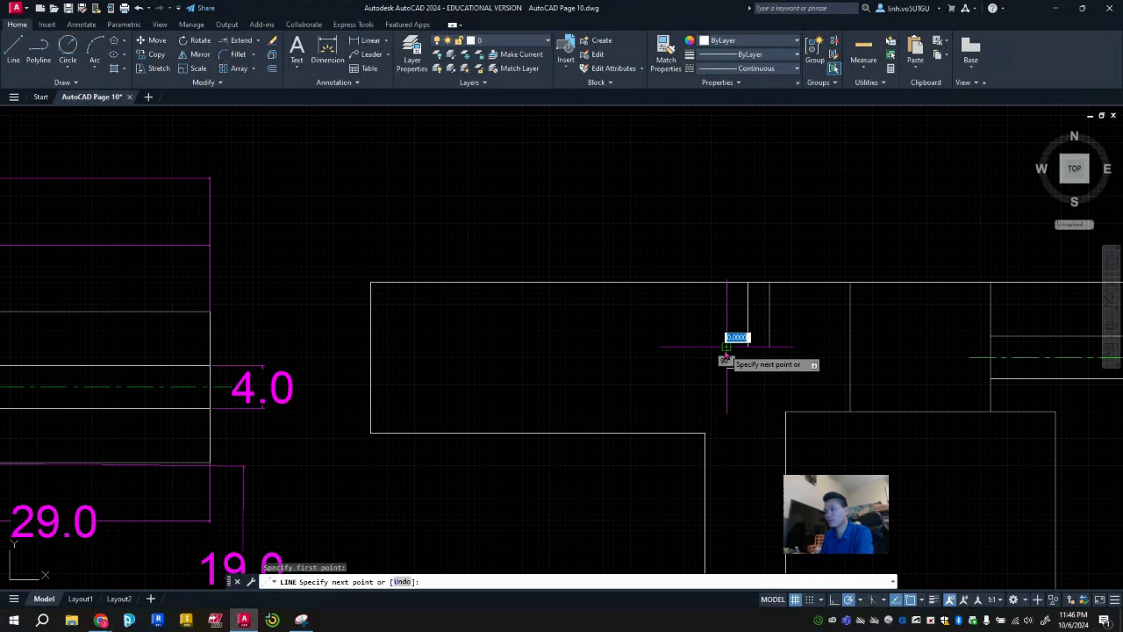
left_click(769, 368)
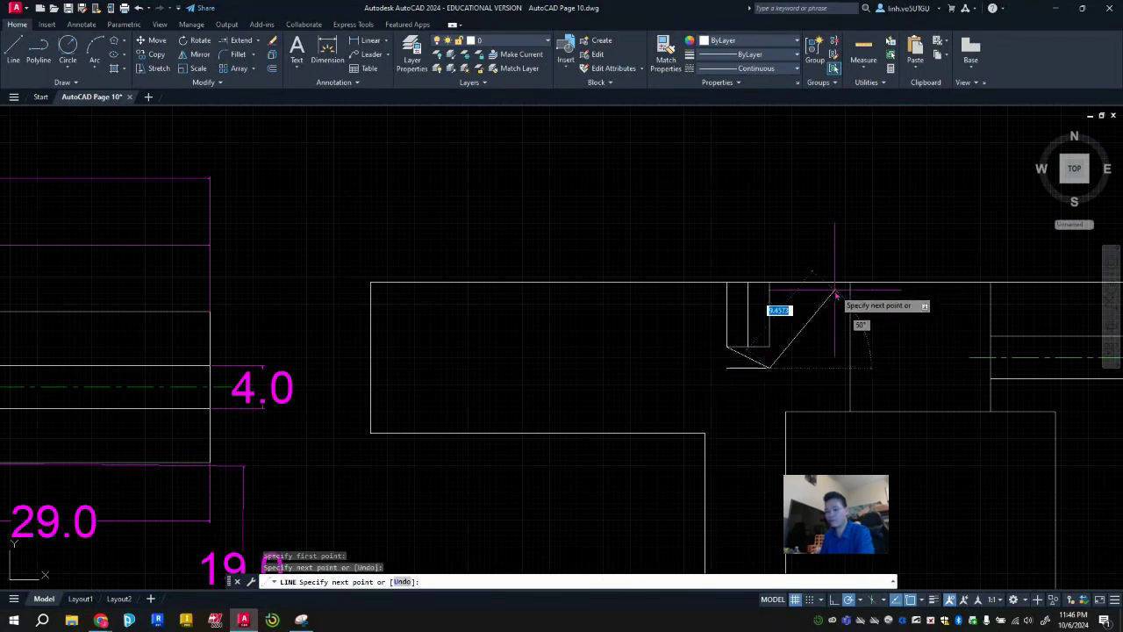
key("Escape")
key("Return")
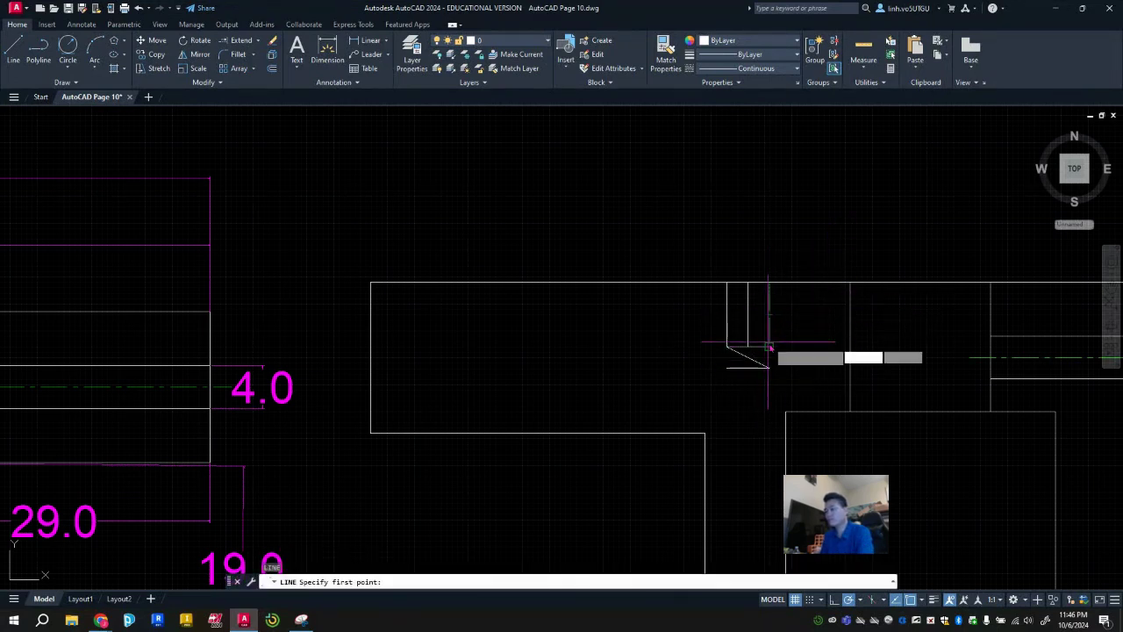
left_click(770, 347)
left_click(727, 368)
key("Escape")
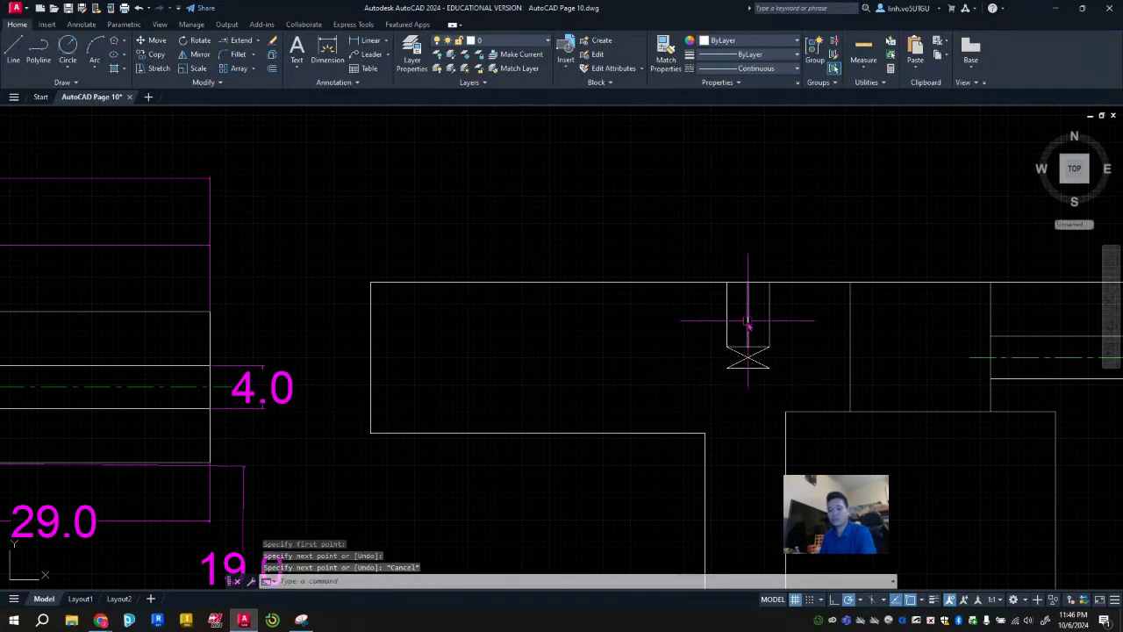
Extend the diagonal line up to the X.
left_click(242, 41)
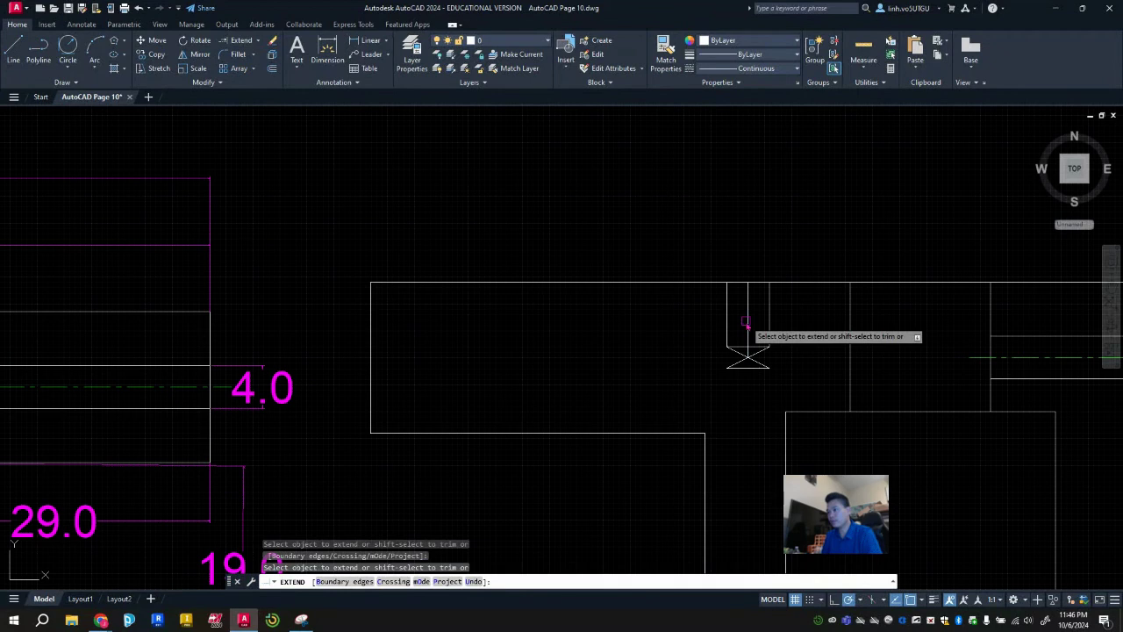
key("Escape")
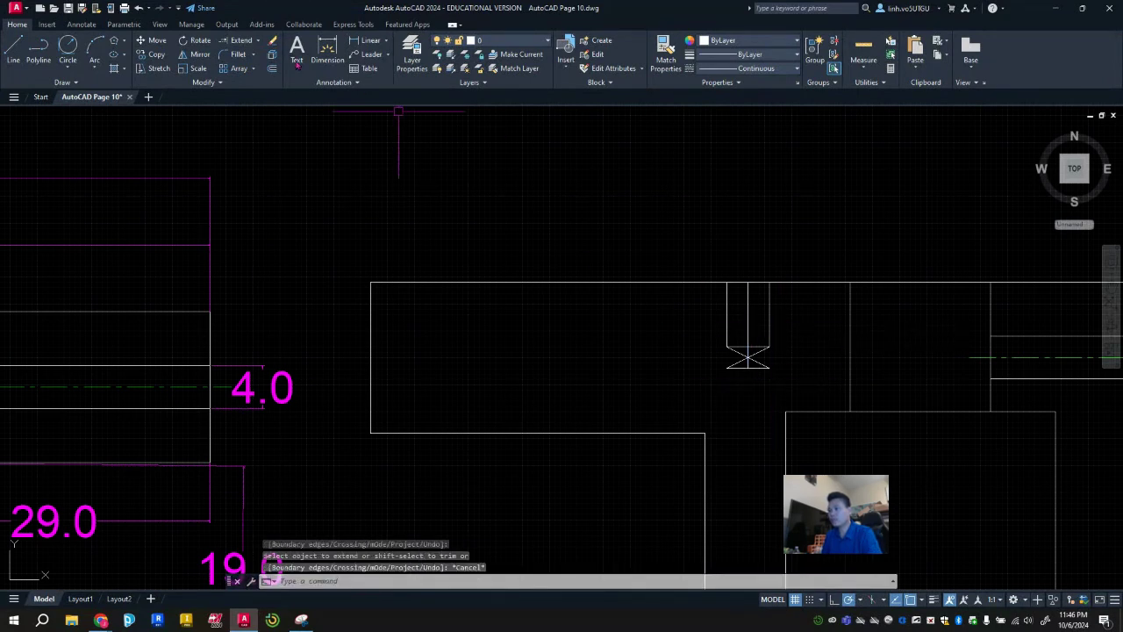
left_click(240, 42)
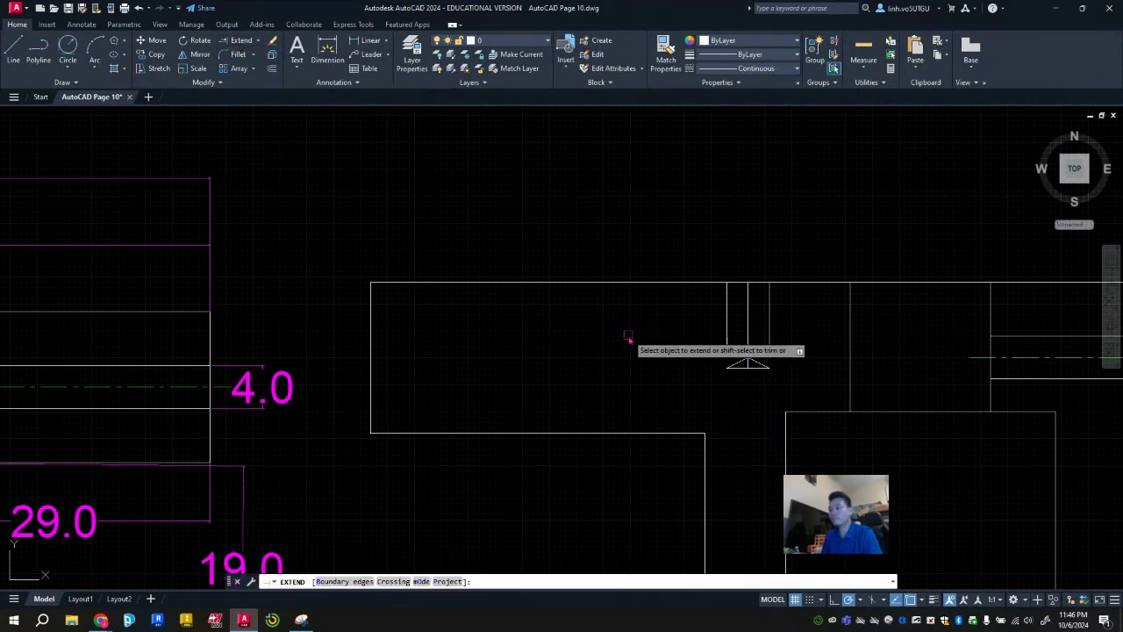
left_click(744, 367)
key("Escape")
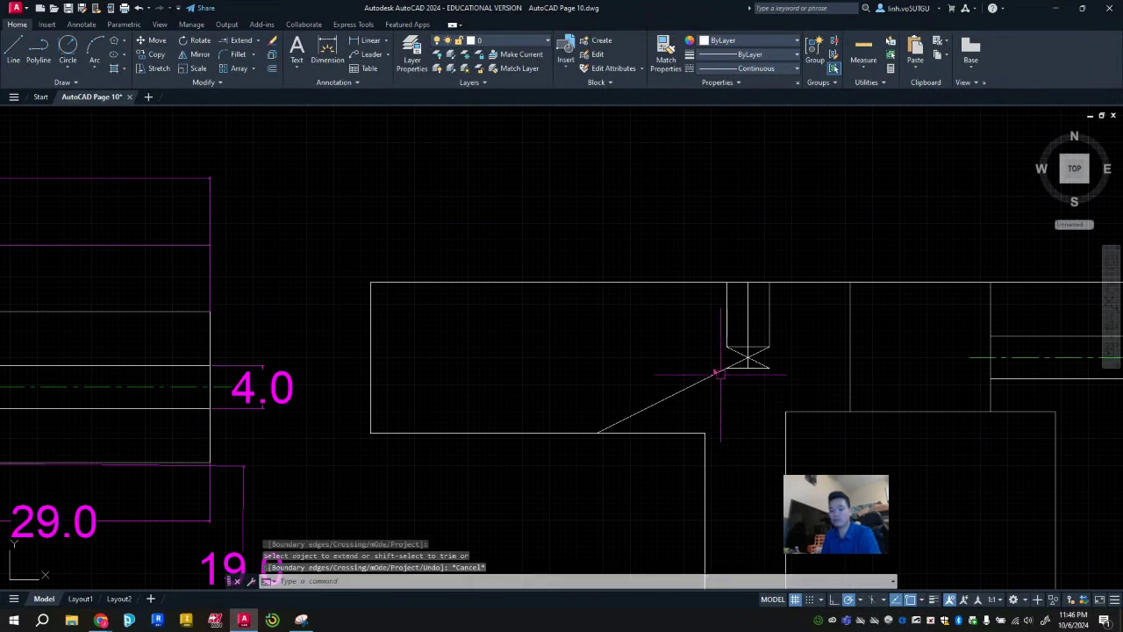
Trim away the stray diagonal and the X's two lower arms, leaving a V point.
left_click(258, 41)
left_click(246, 61)
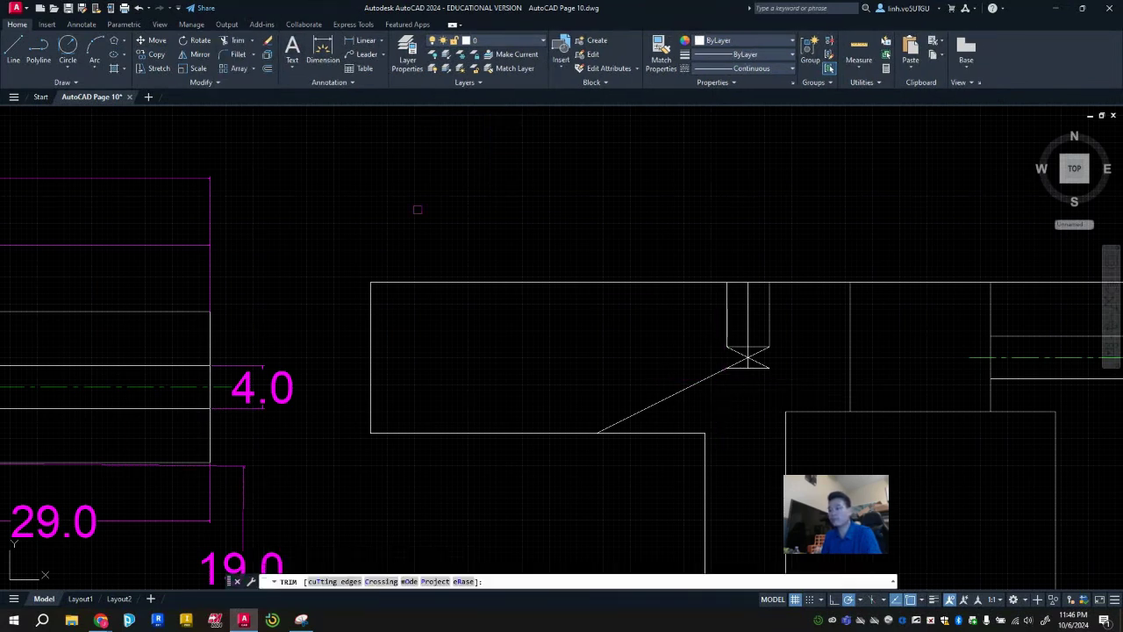
left_click(676, 393)
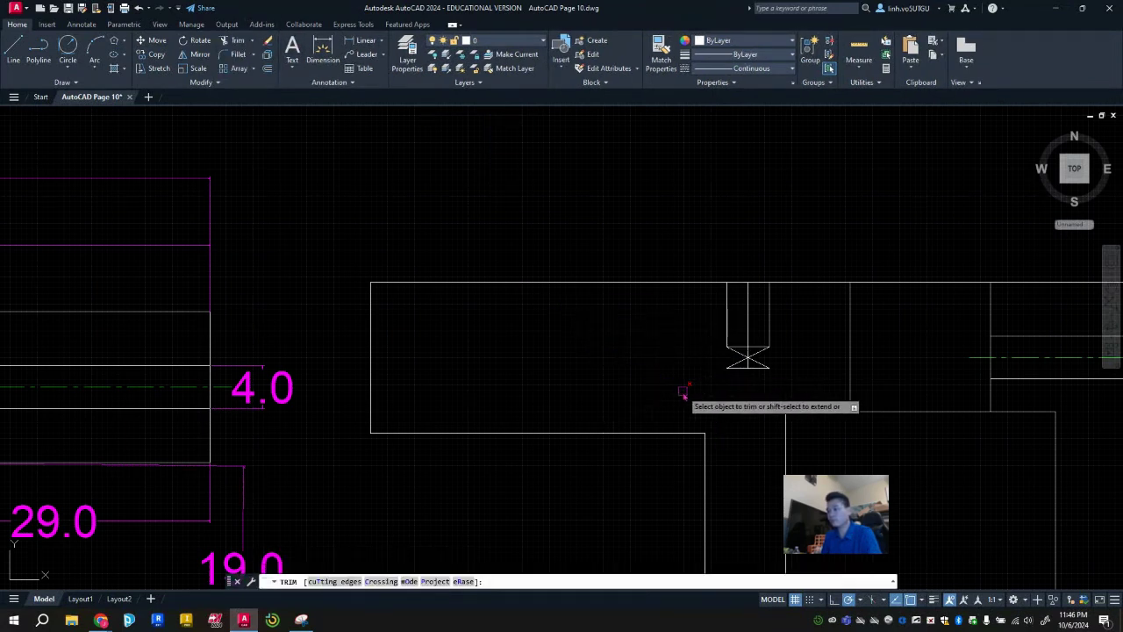
left_click(733, 368)
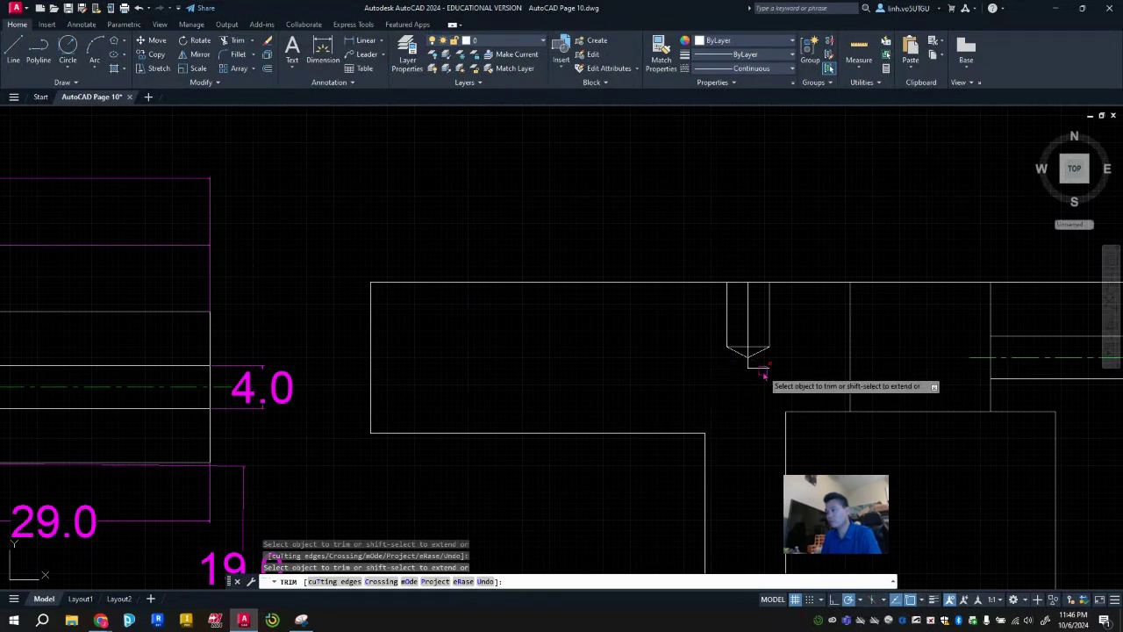
left_click(765, 367)
key("Escape")
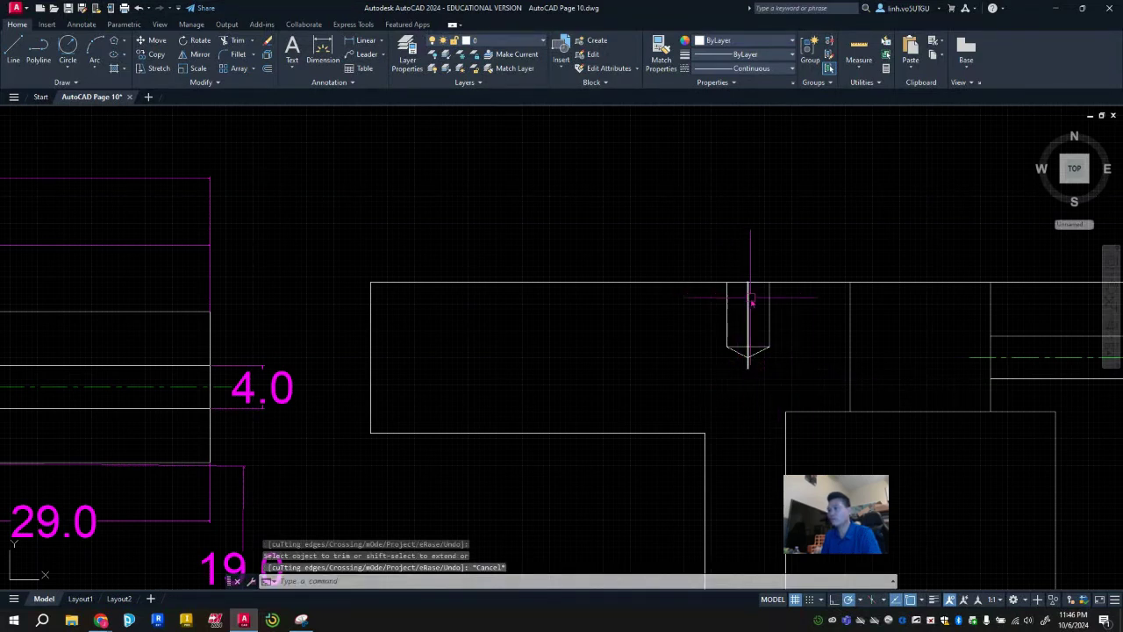
left_click(749, 304)
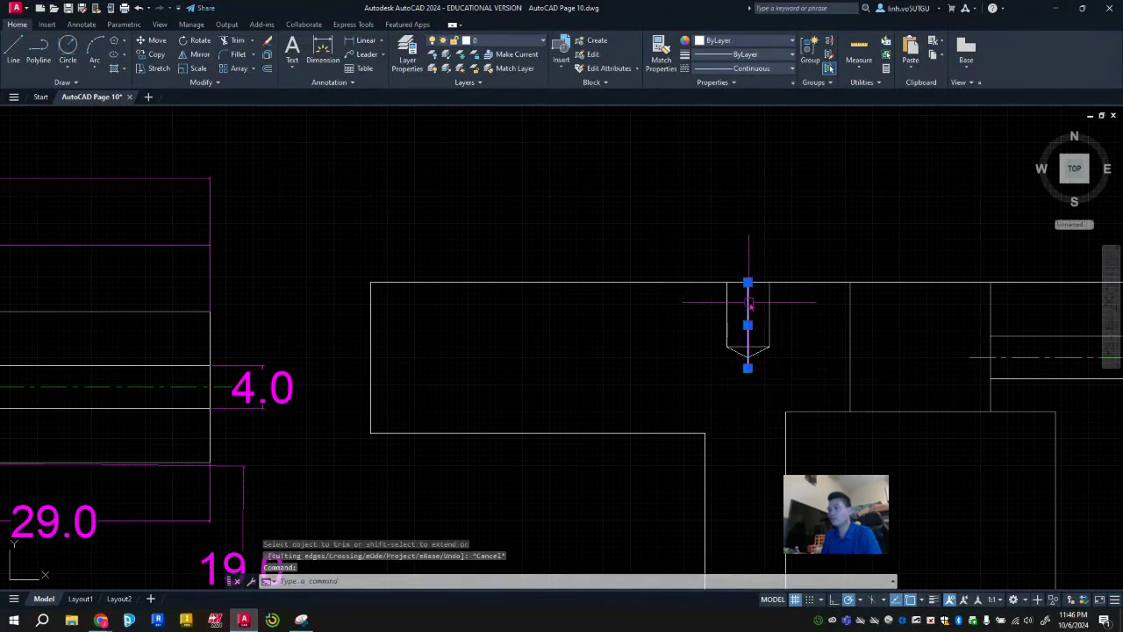
Put the hole's vertical axis line on the Centerline layer with the CENTERX2 linetype.
left_click(496, 40)
left_click(498, 70)
left_click(753, 71)
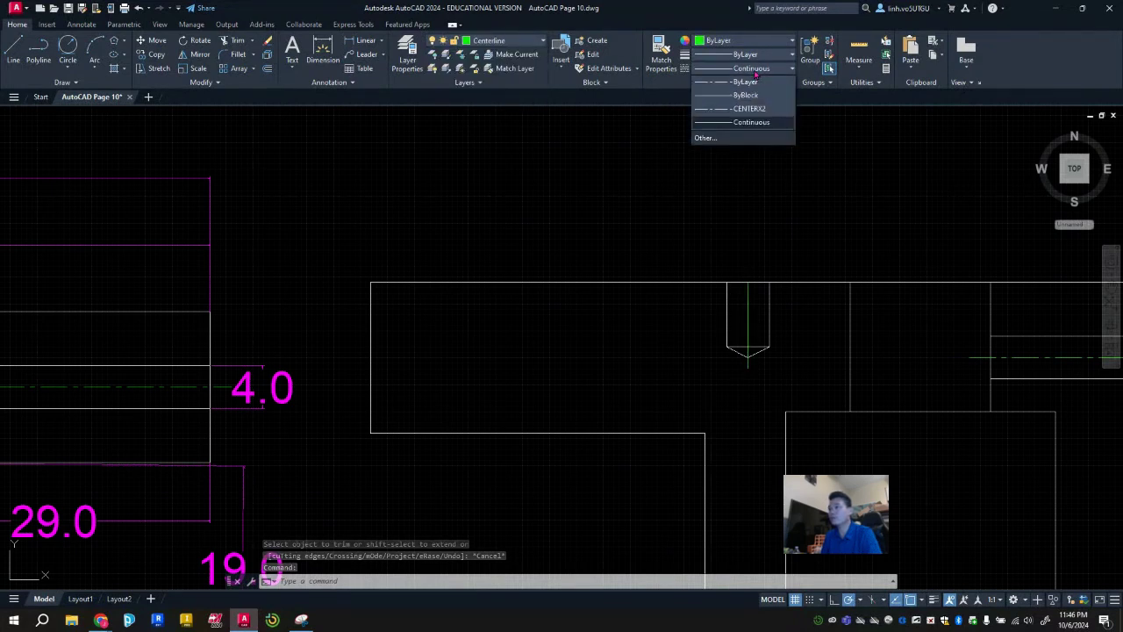
left_click(750, 108)
key("Escape")
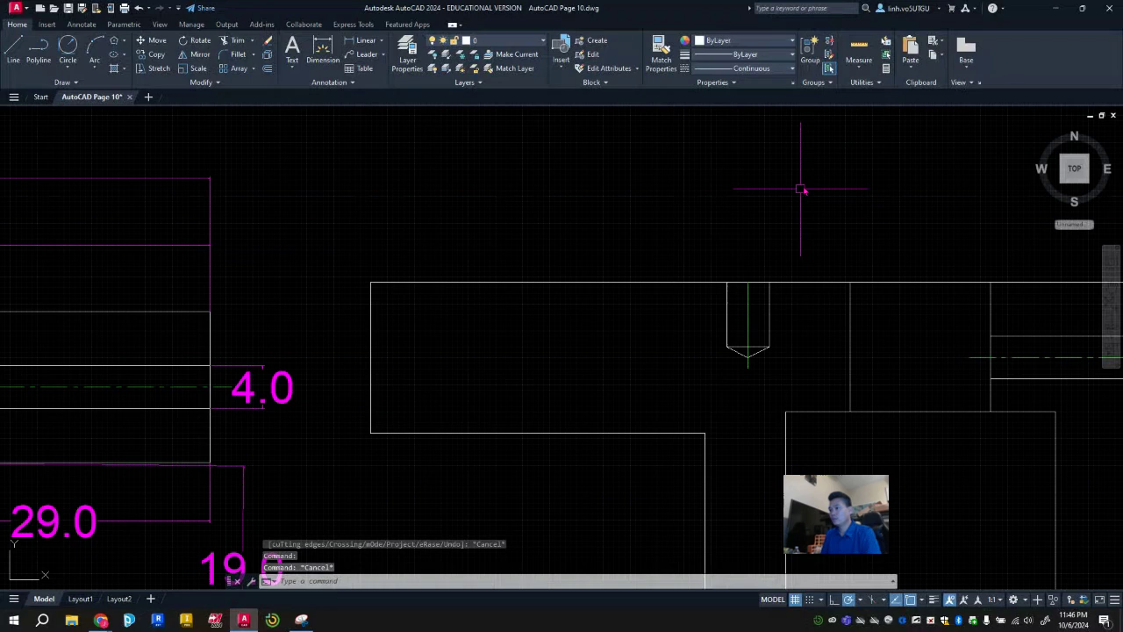
left_click(748, 326)
left_click(759, 71)
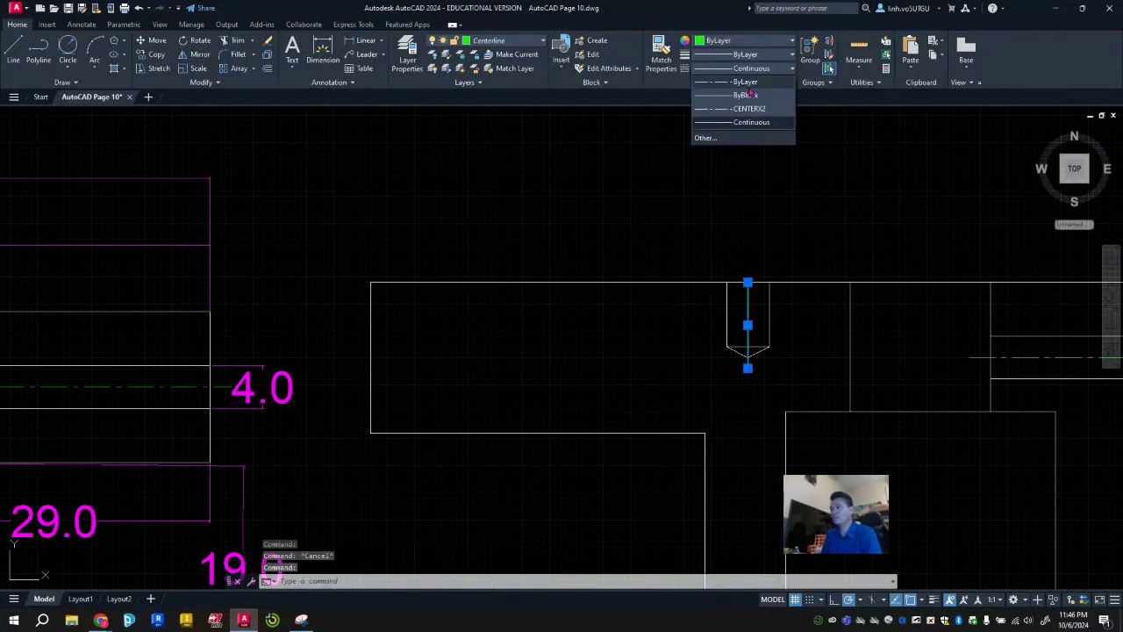
left_click(750, 108)
key("Escape")
scroll(825, 337, "down", 3)
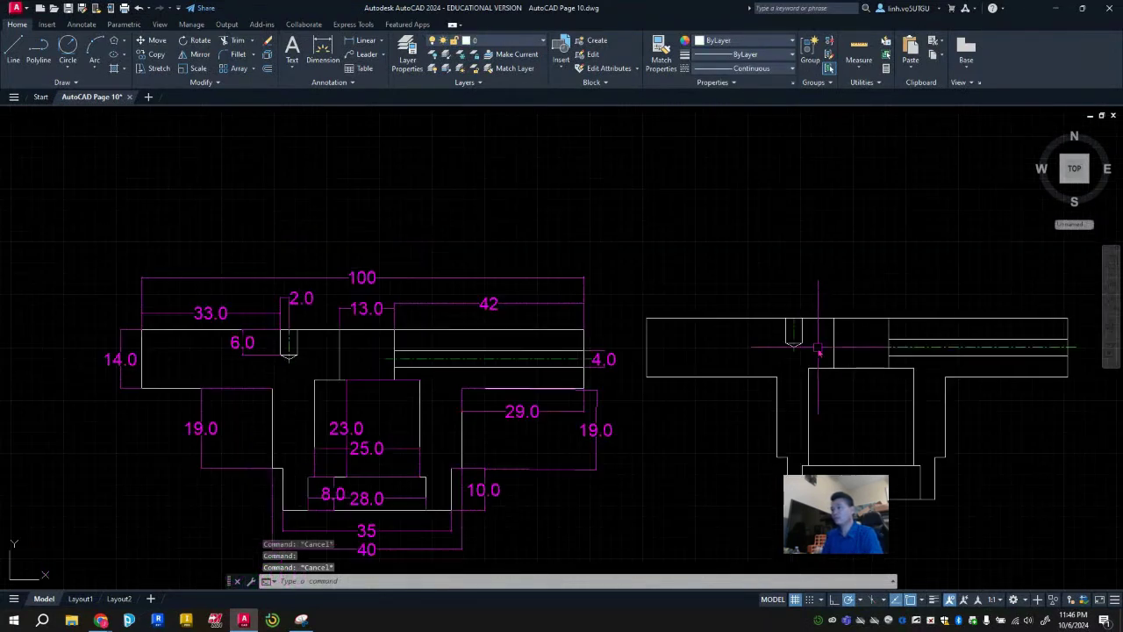
mouse_move(860, 382)
middle_mouse_down()
mouse_move(828, 340)
mouse_move(834, 361)
mouse_move(784, 380)
mouse_move(733, 366)
middle_mouse_up()
scroll(835, 362, "up", 2)
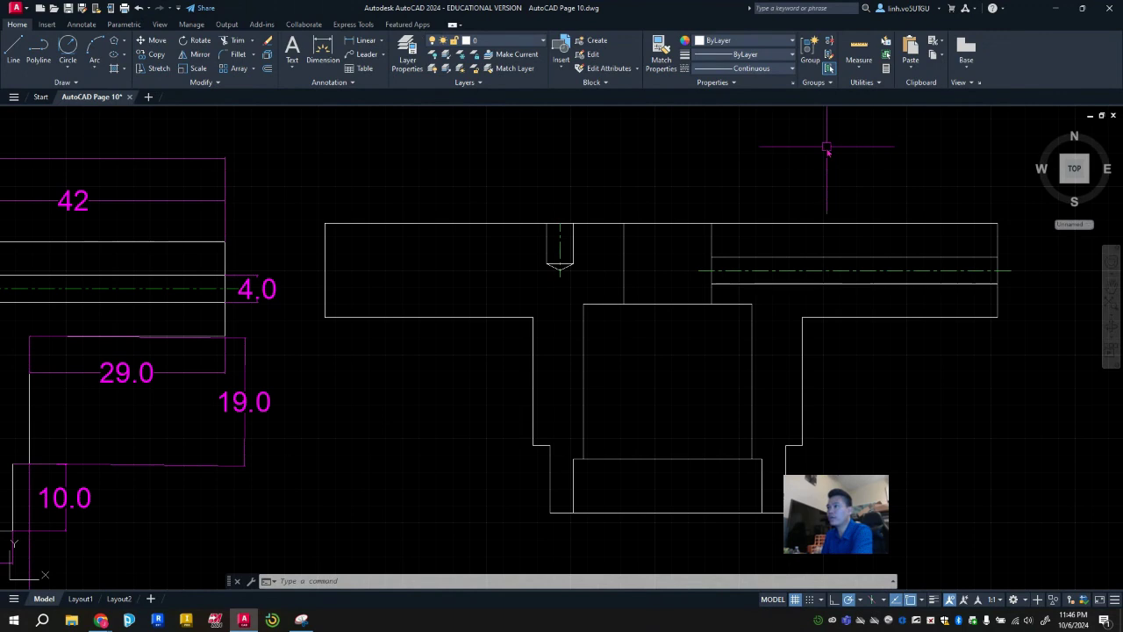
left_click(859, 71)
left_click(866, 91)
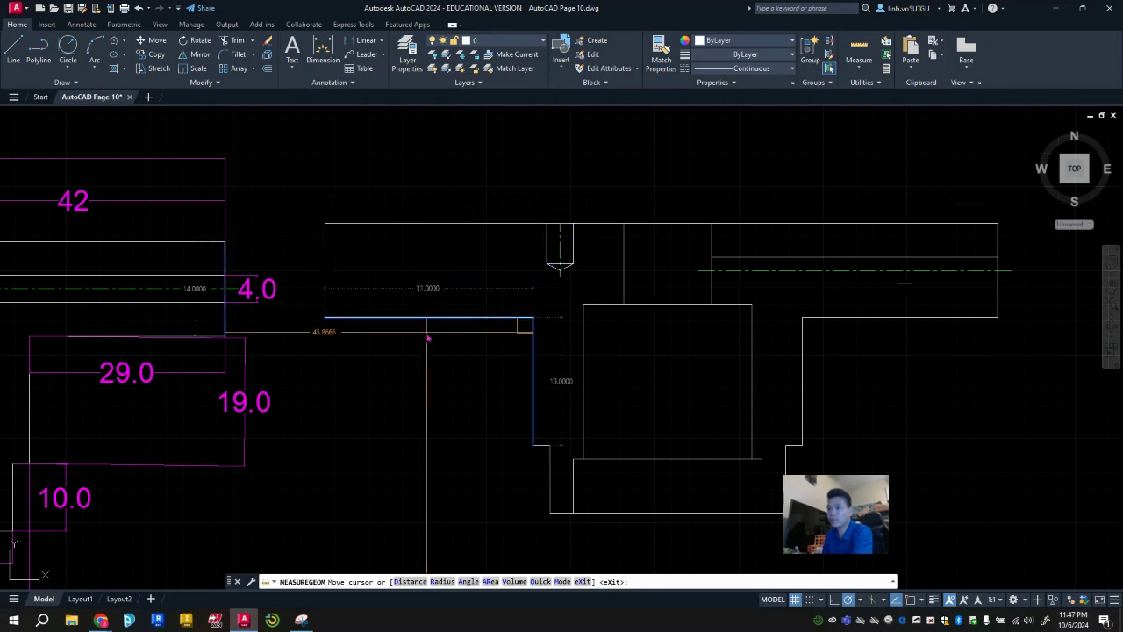
scroll(426, 313, "down", 4)
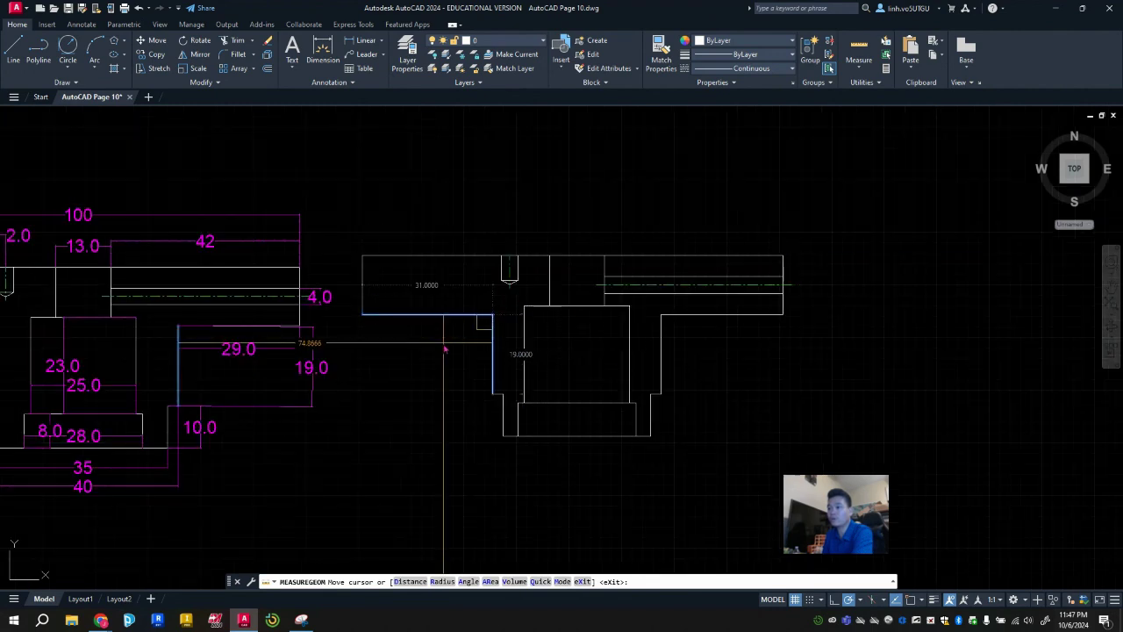
middle_click_drag(564, 330, 664, 313)
scroll(724, 326, "up", 2)
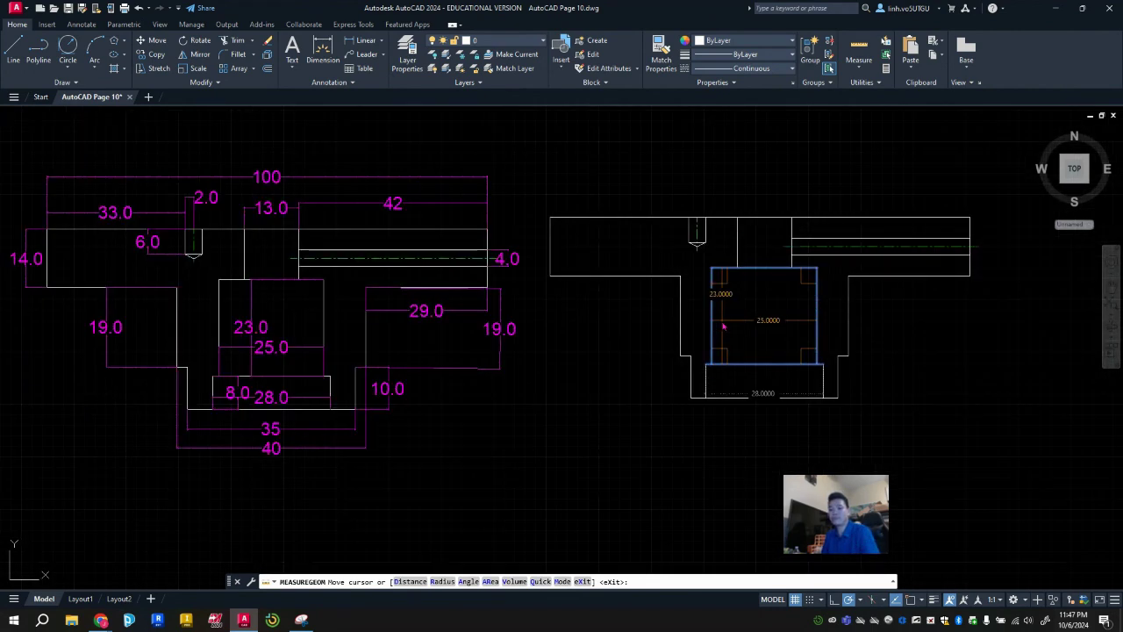
key("Escape")
scroll(729, 325, "up", 2)
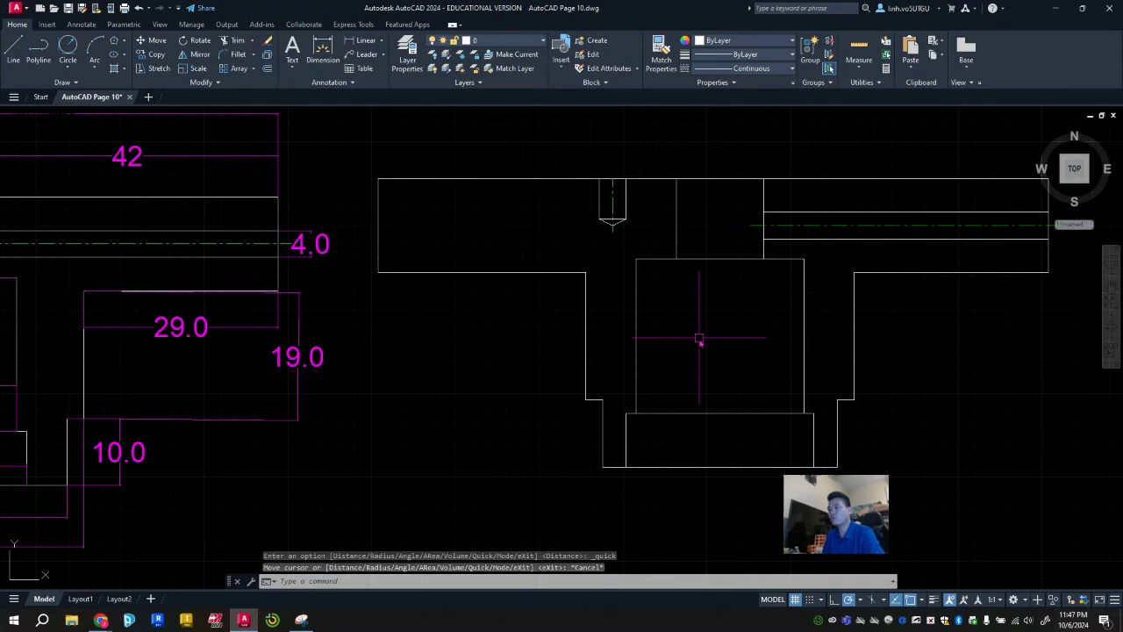
scroll(699, 341, "down", 2)
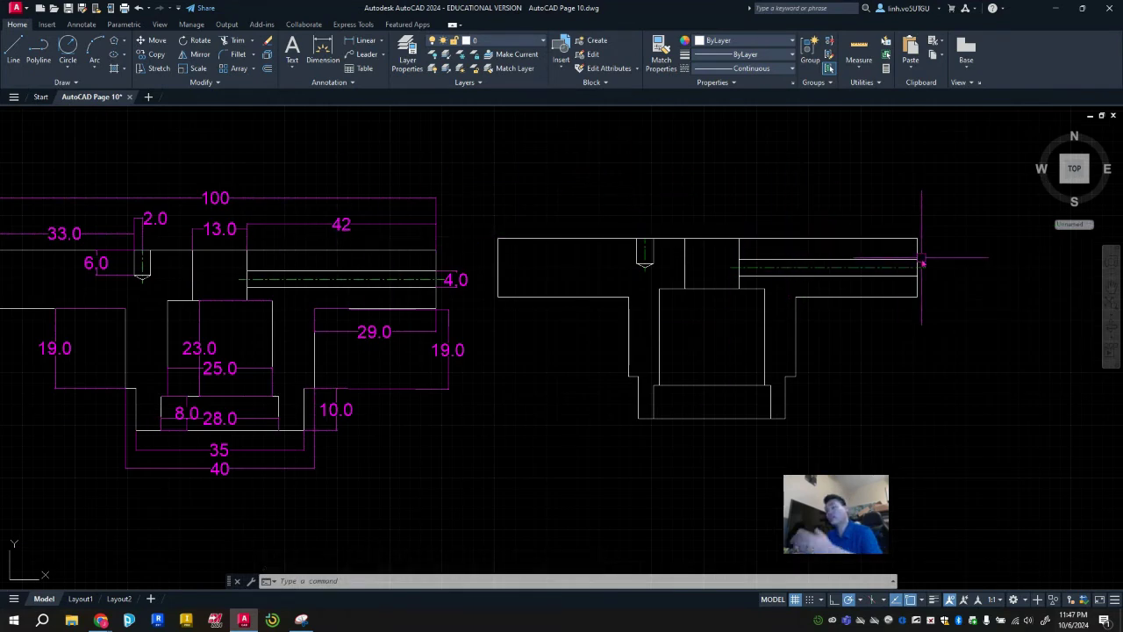
Make Dimension the current layer and dimension the right top arm as 42.5.
mouse_move(359, 331)
middle_mouse_down()
mouse_move(459, 351)
mouse_move(437, 337)
middle_mouse_up()
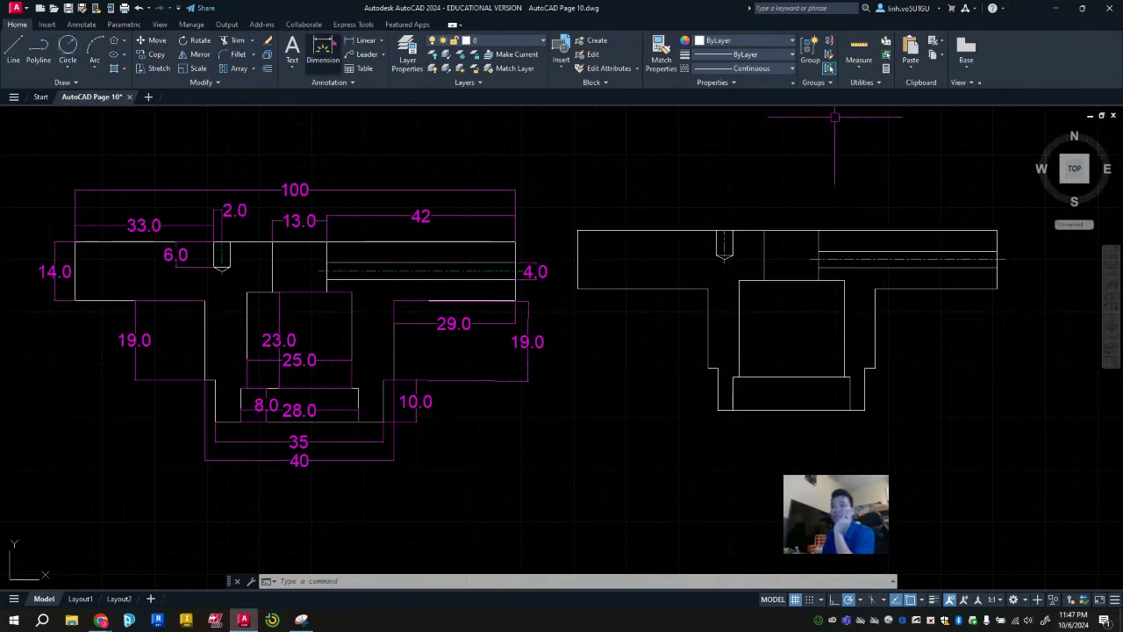
left_click(496, 40)
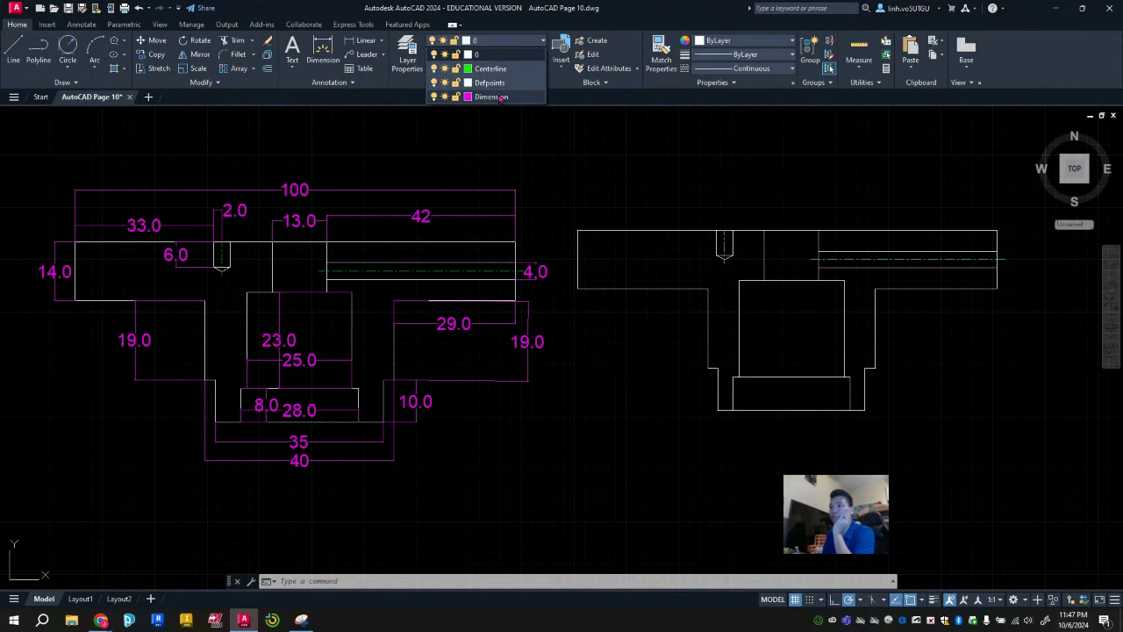
left_click(491, 75)
left_click(323, 53)
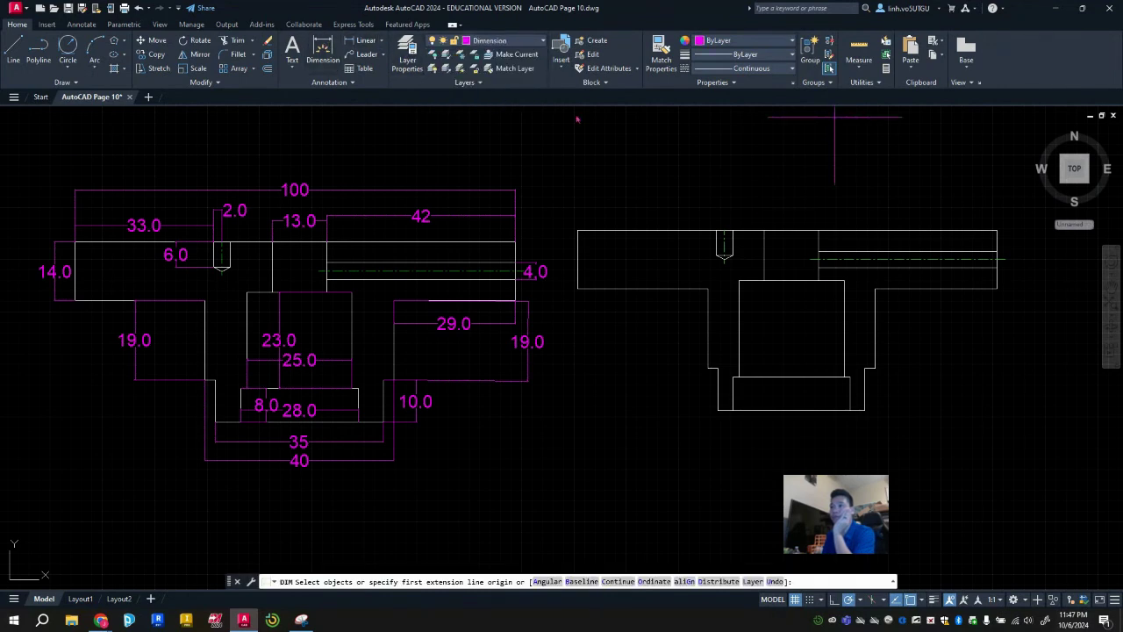
left_click(819, 230)
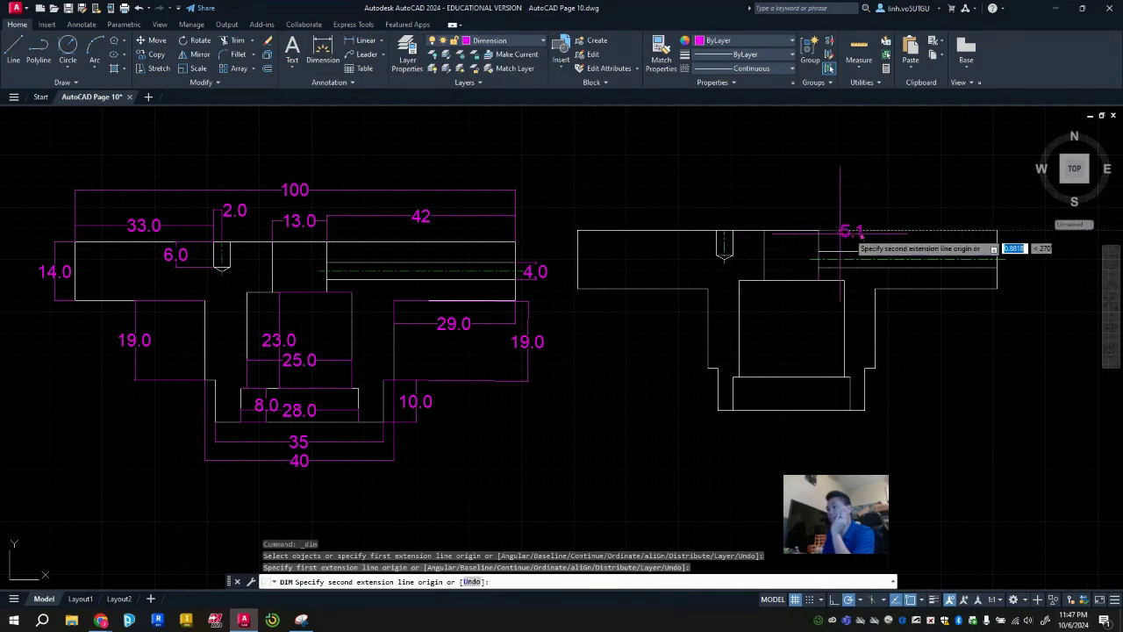
left_click(998, 230)
left_click(965, 199)
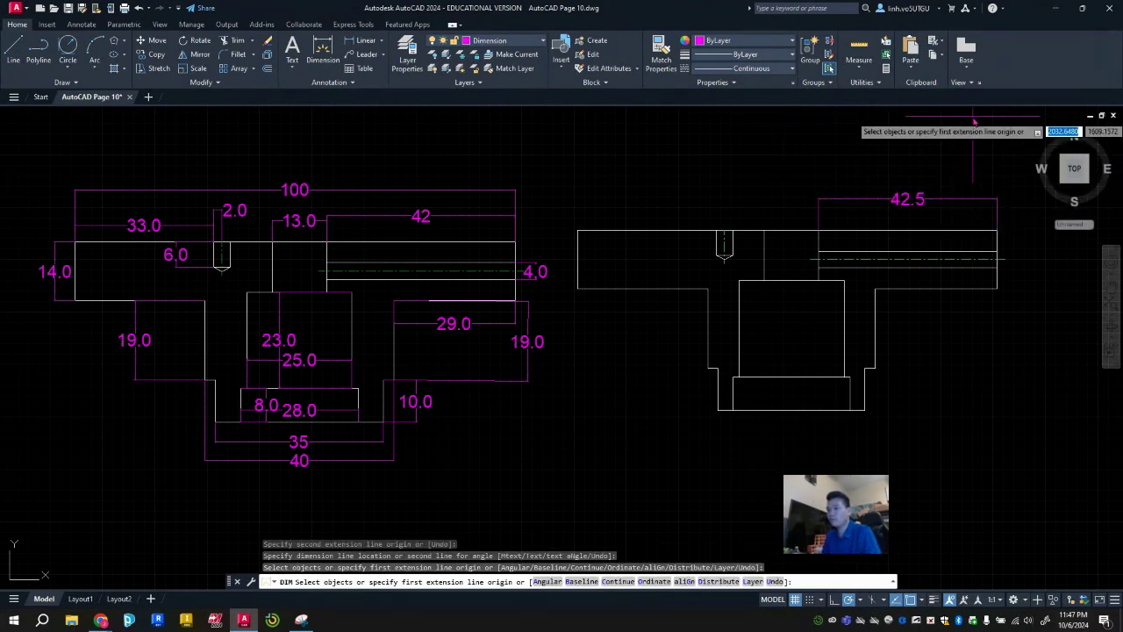
key("Return")
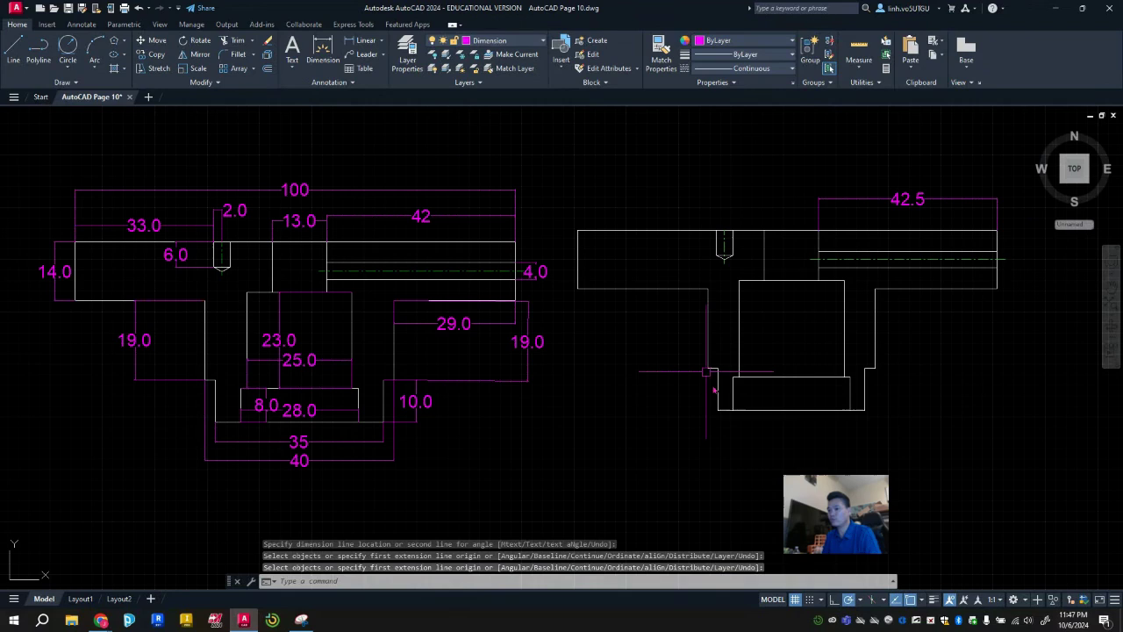